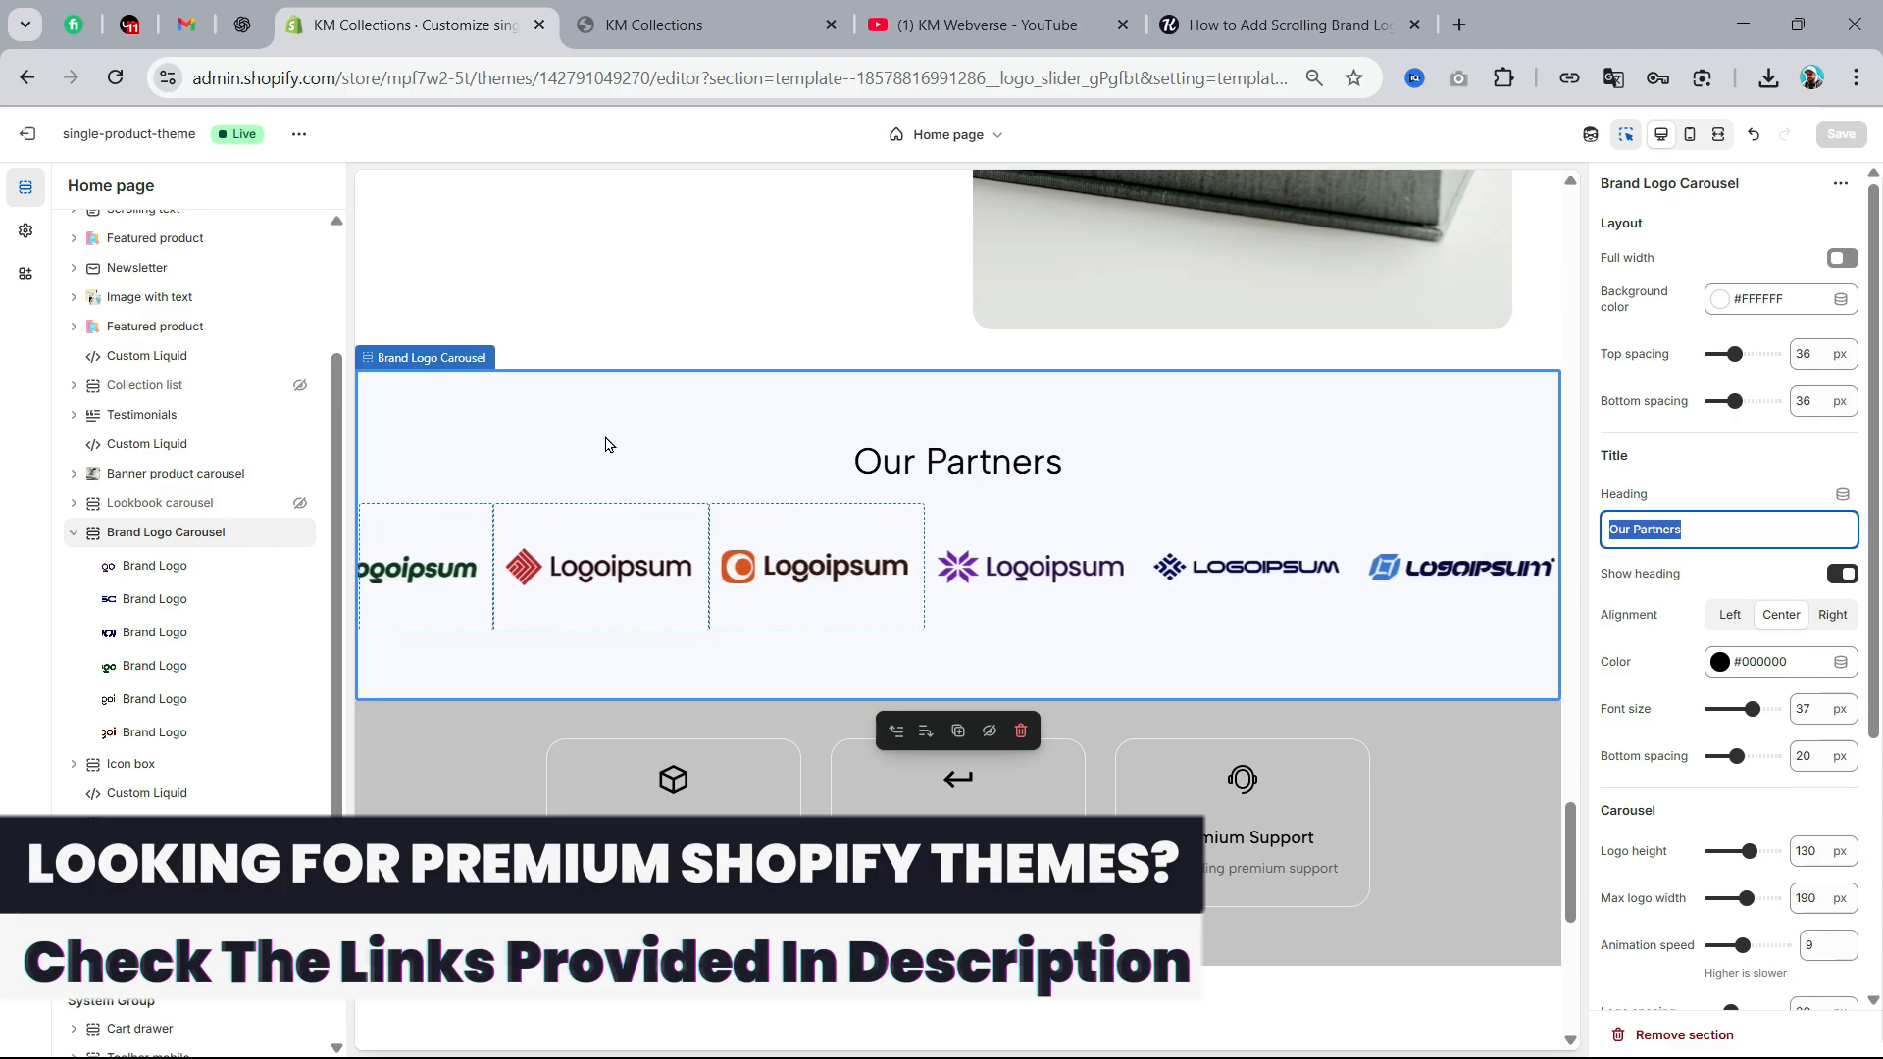
Remove the Brand Logo Carousel section from the home page, save, and check the reloaded storefront
click(1020, 730)
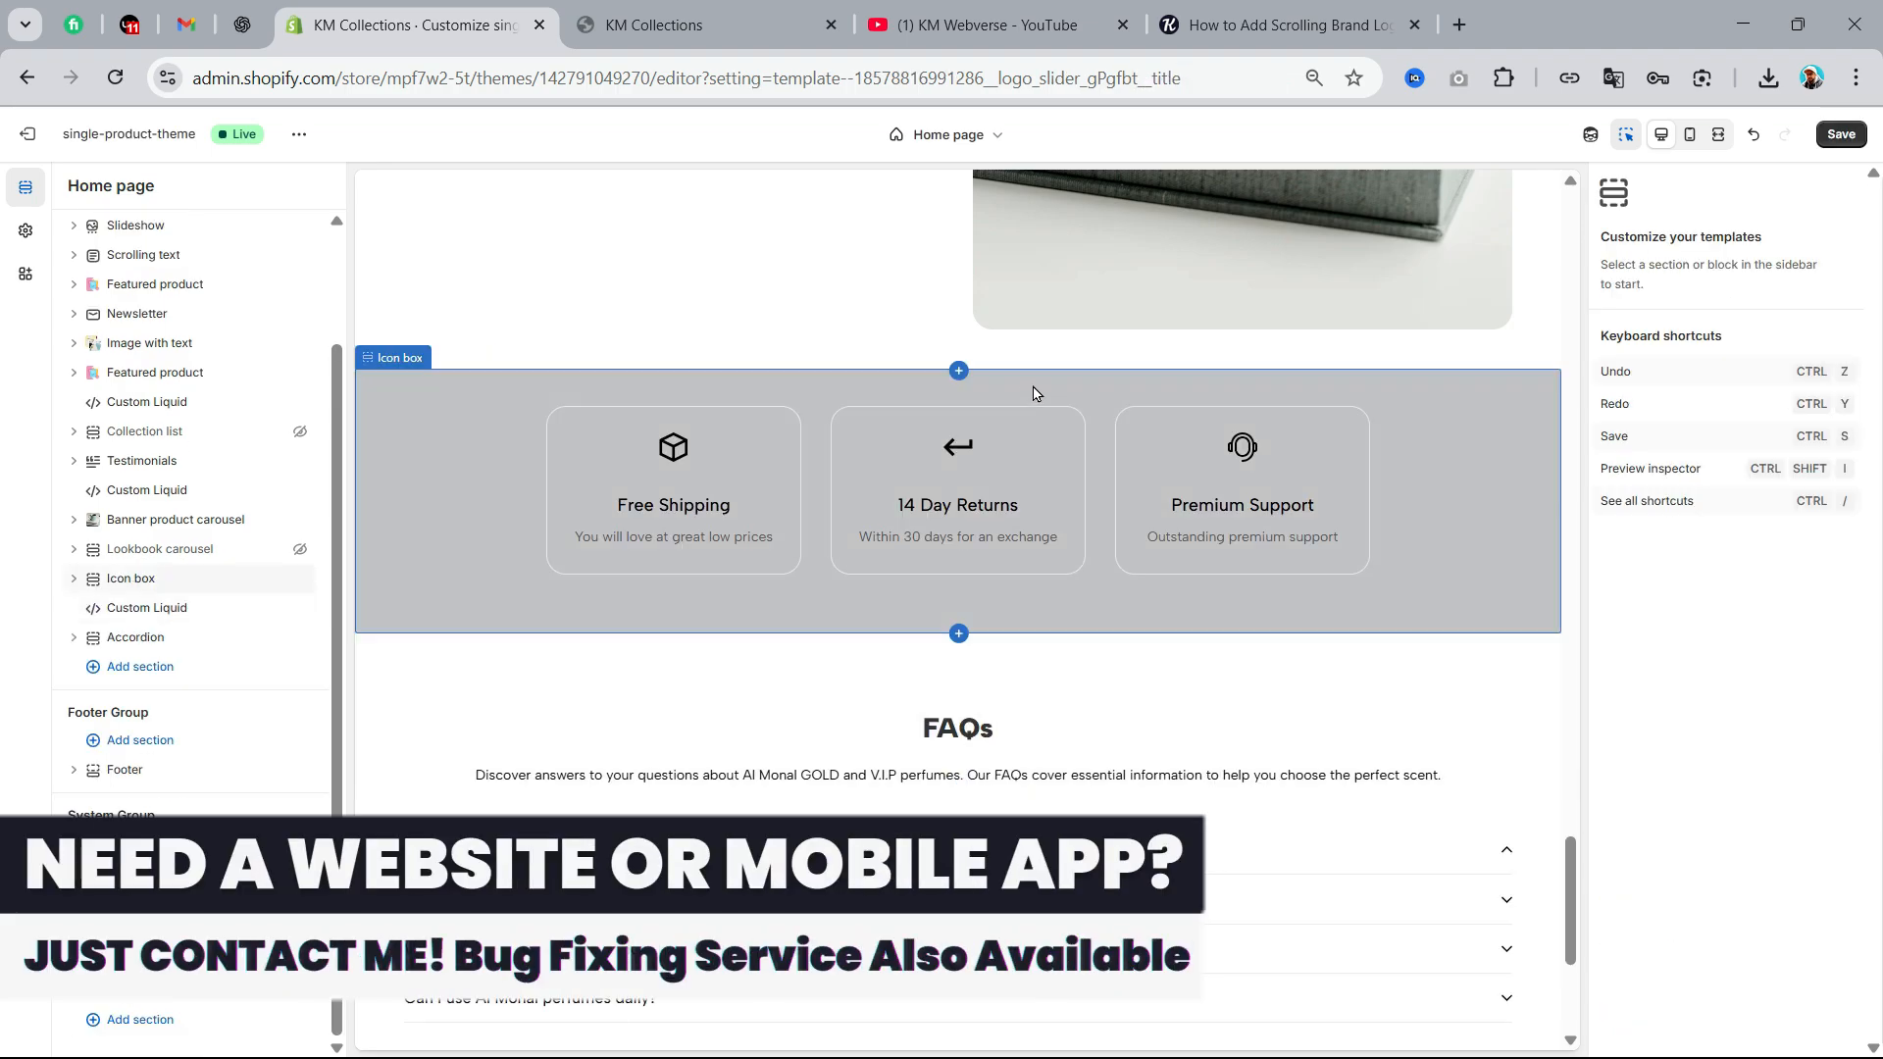
click(1840, 136)
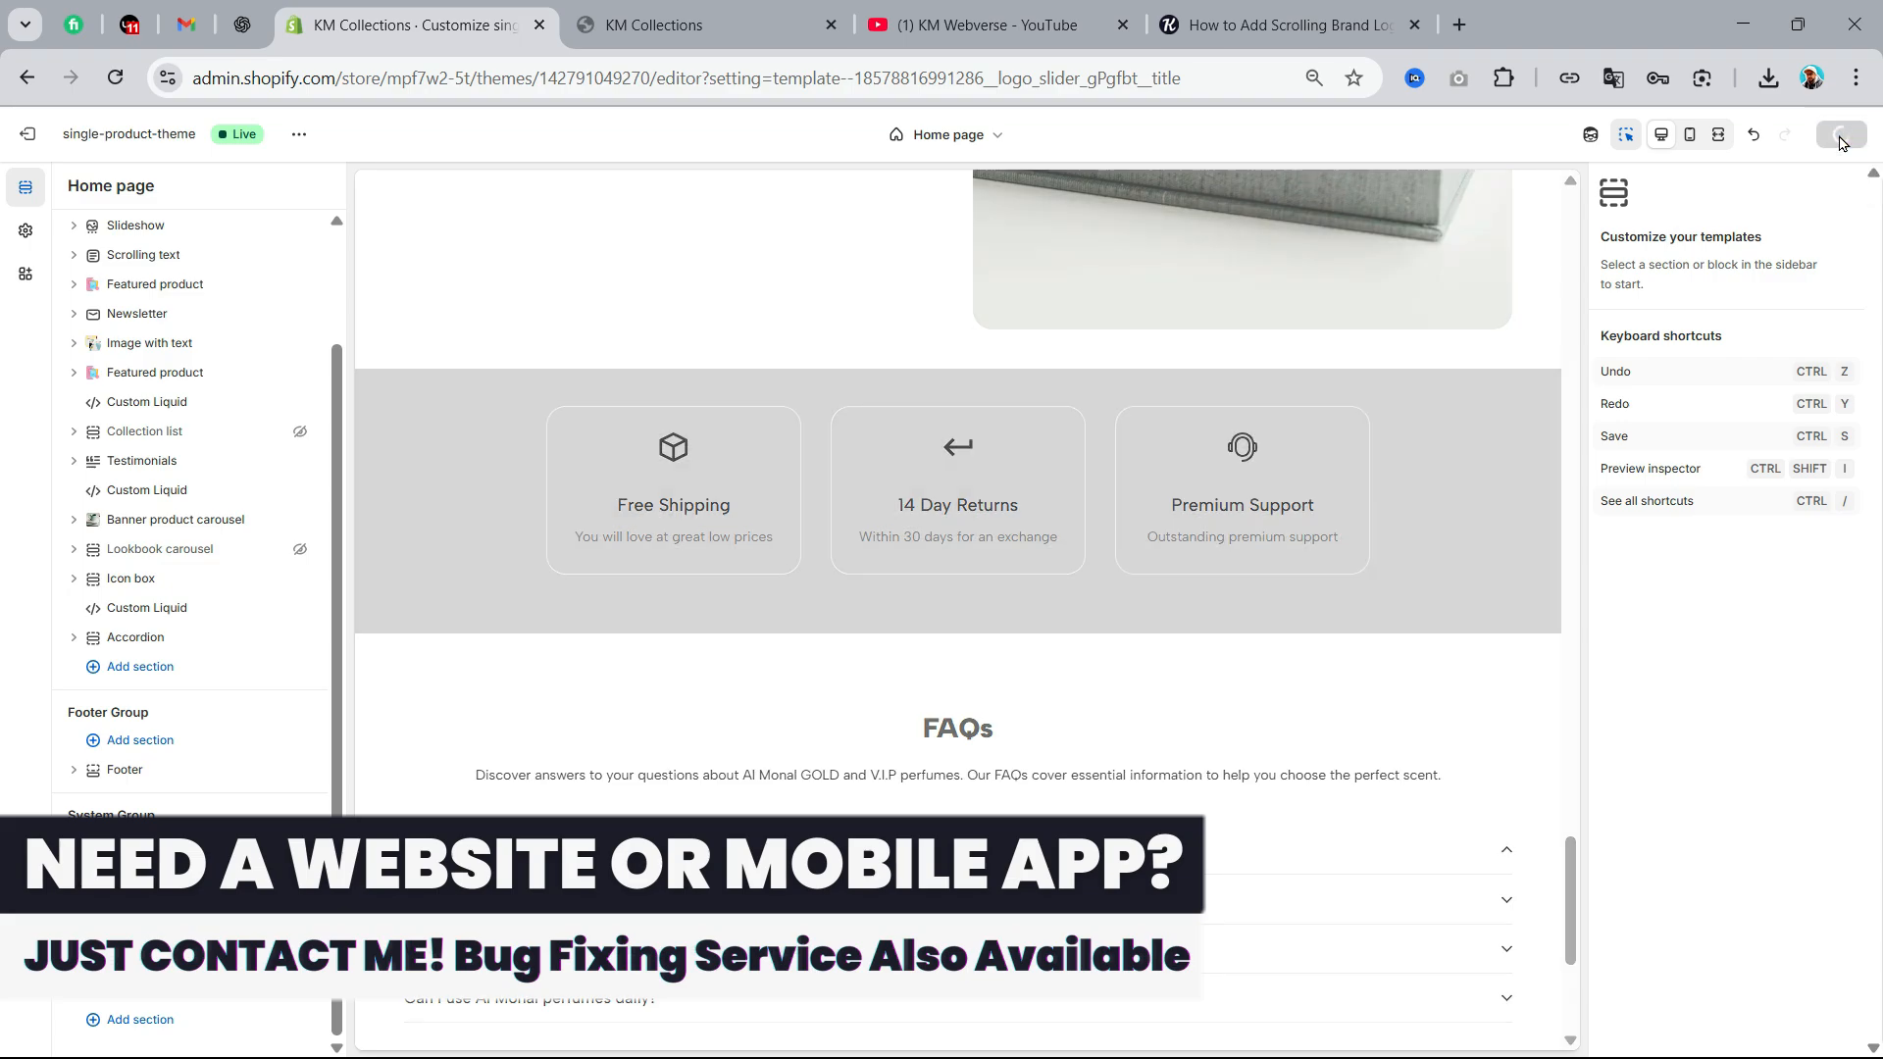
click(703, 25)
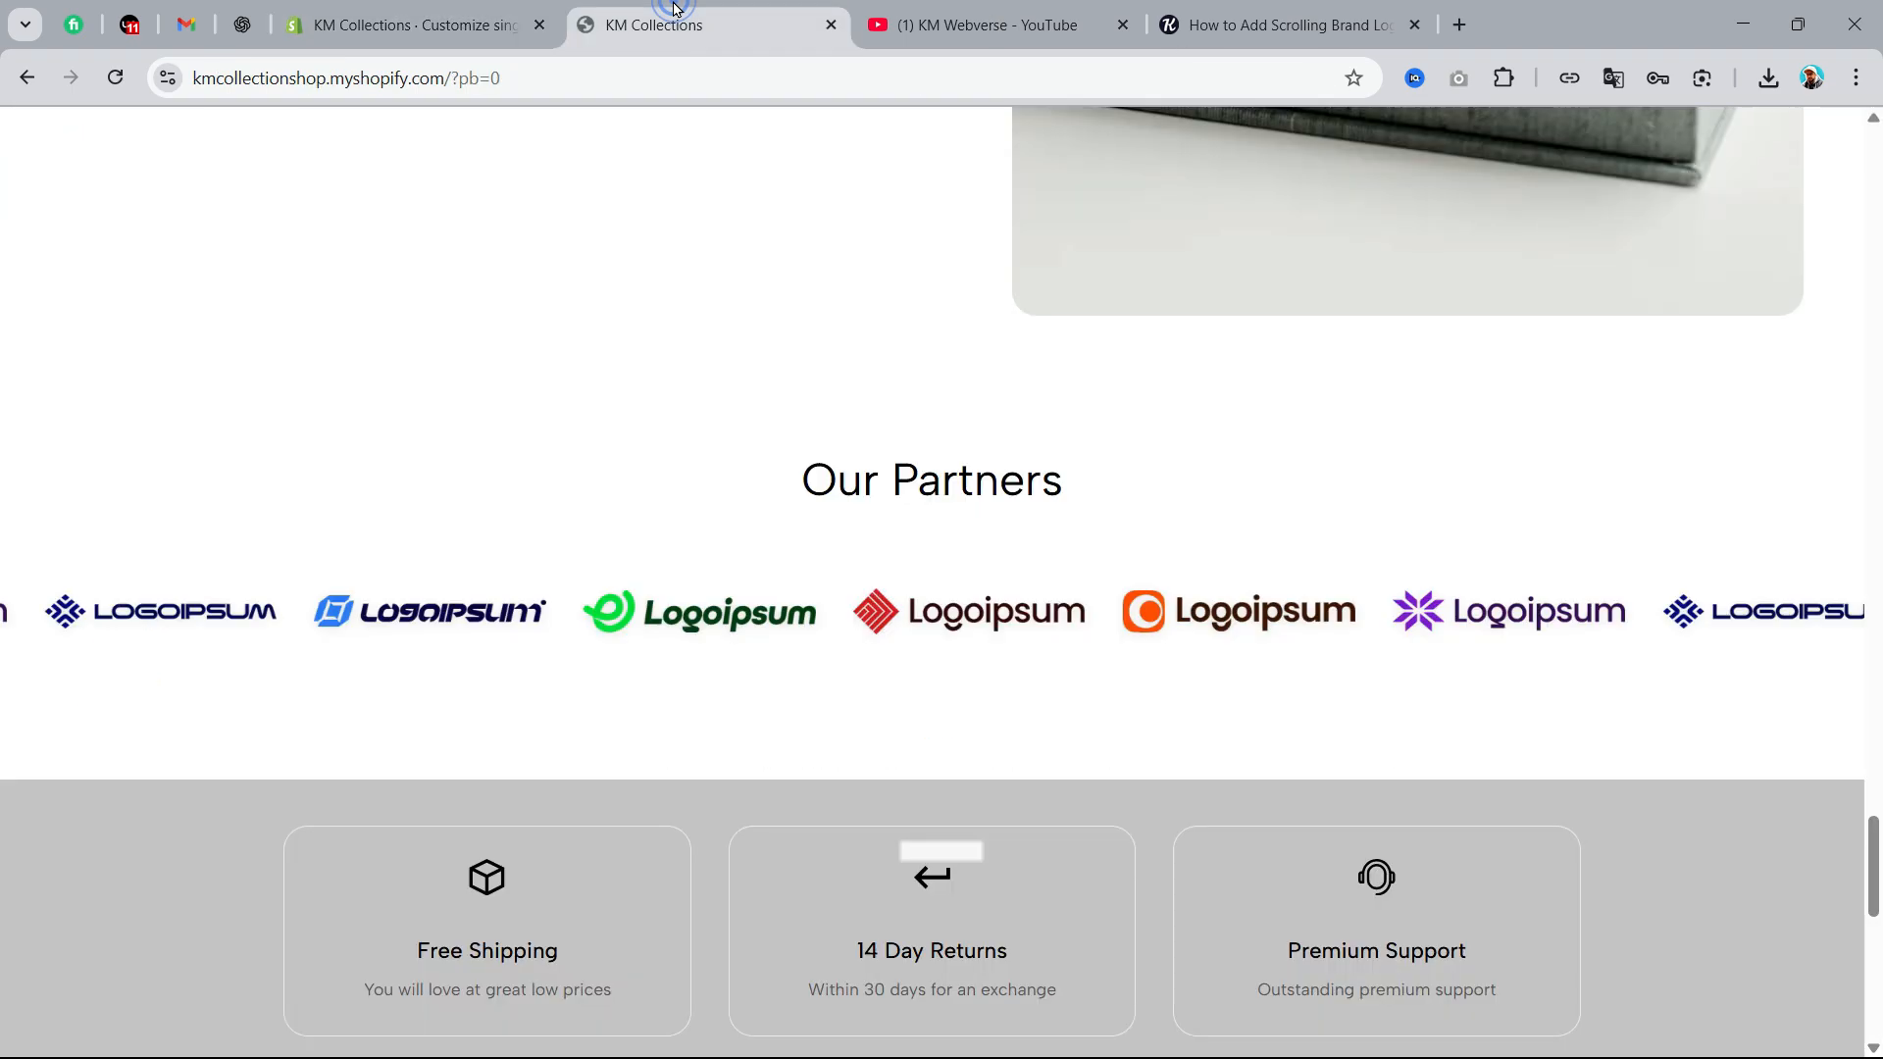
click(115, 78)
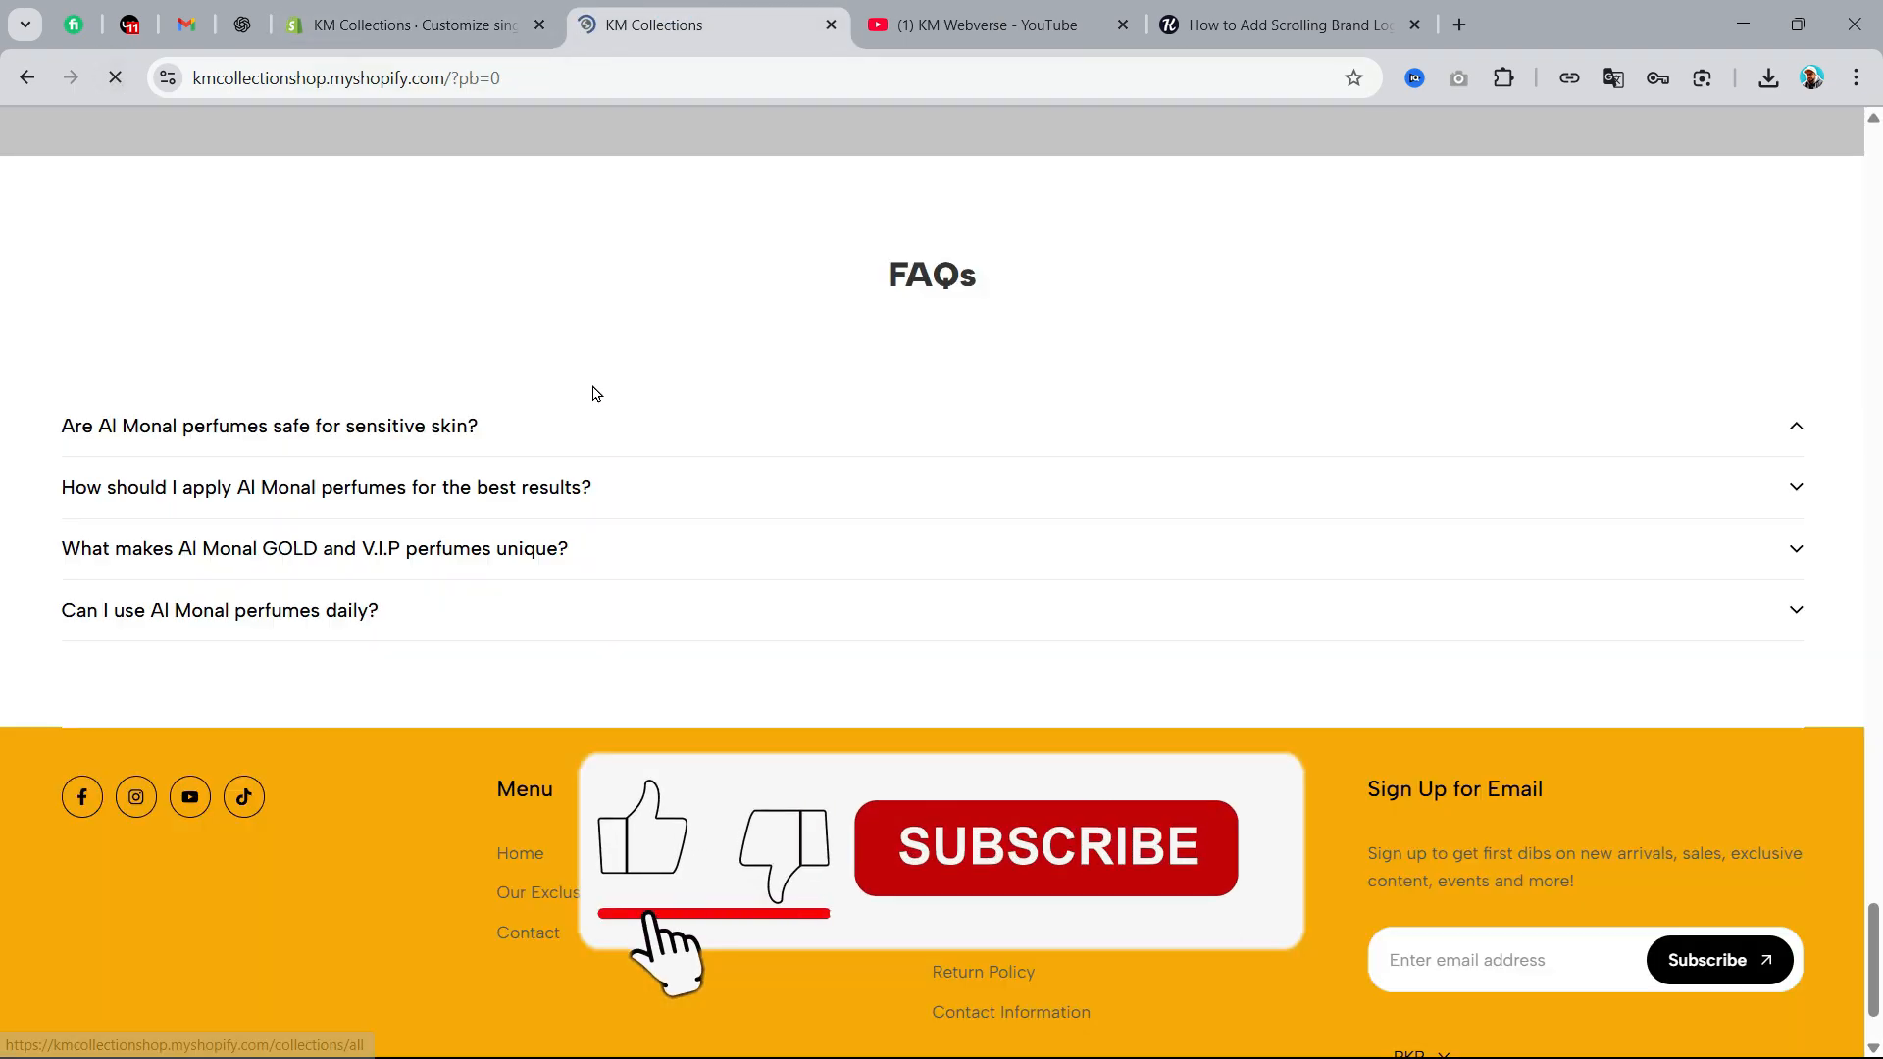
scroll(754, 368, up, 3)
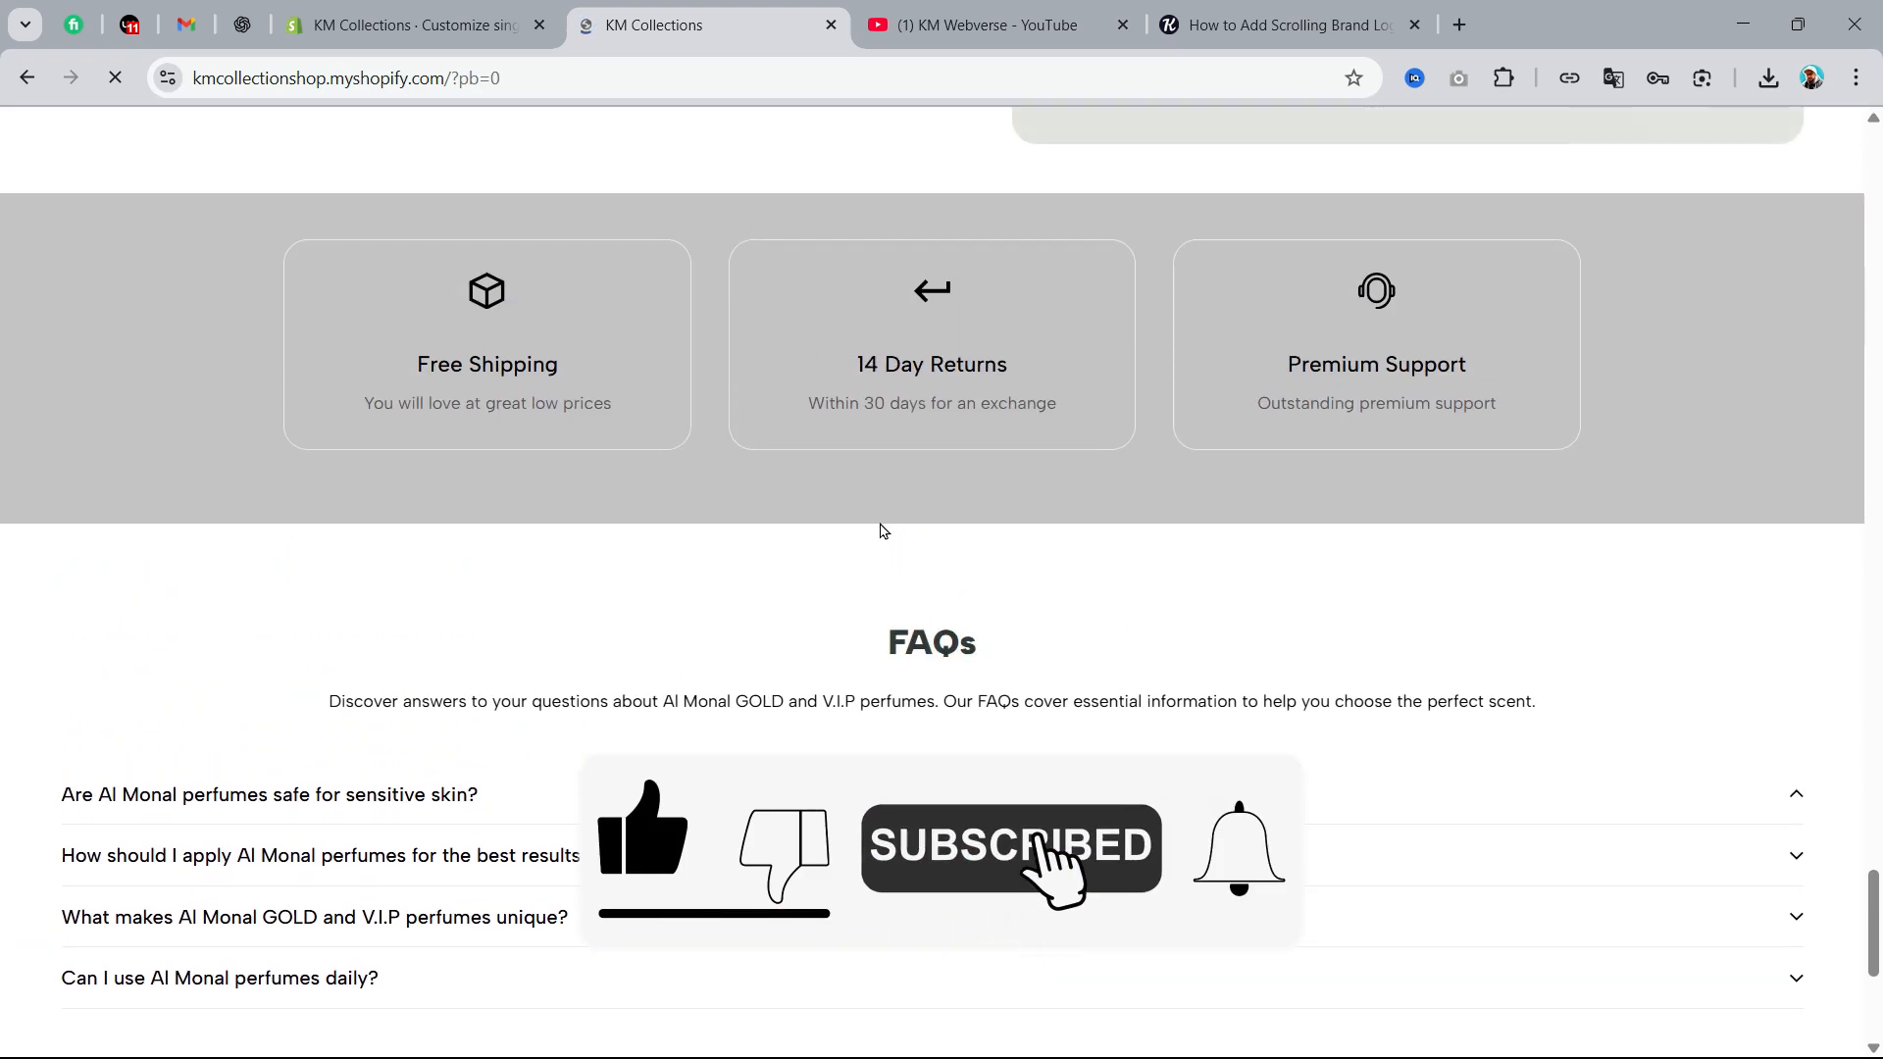
drag(1873, 912, 1859, 108)
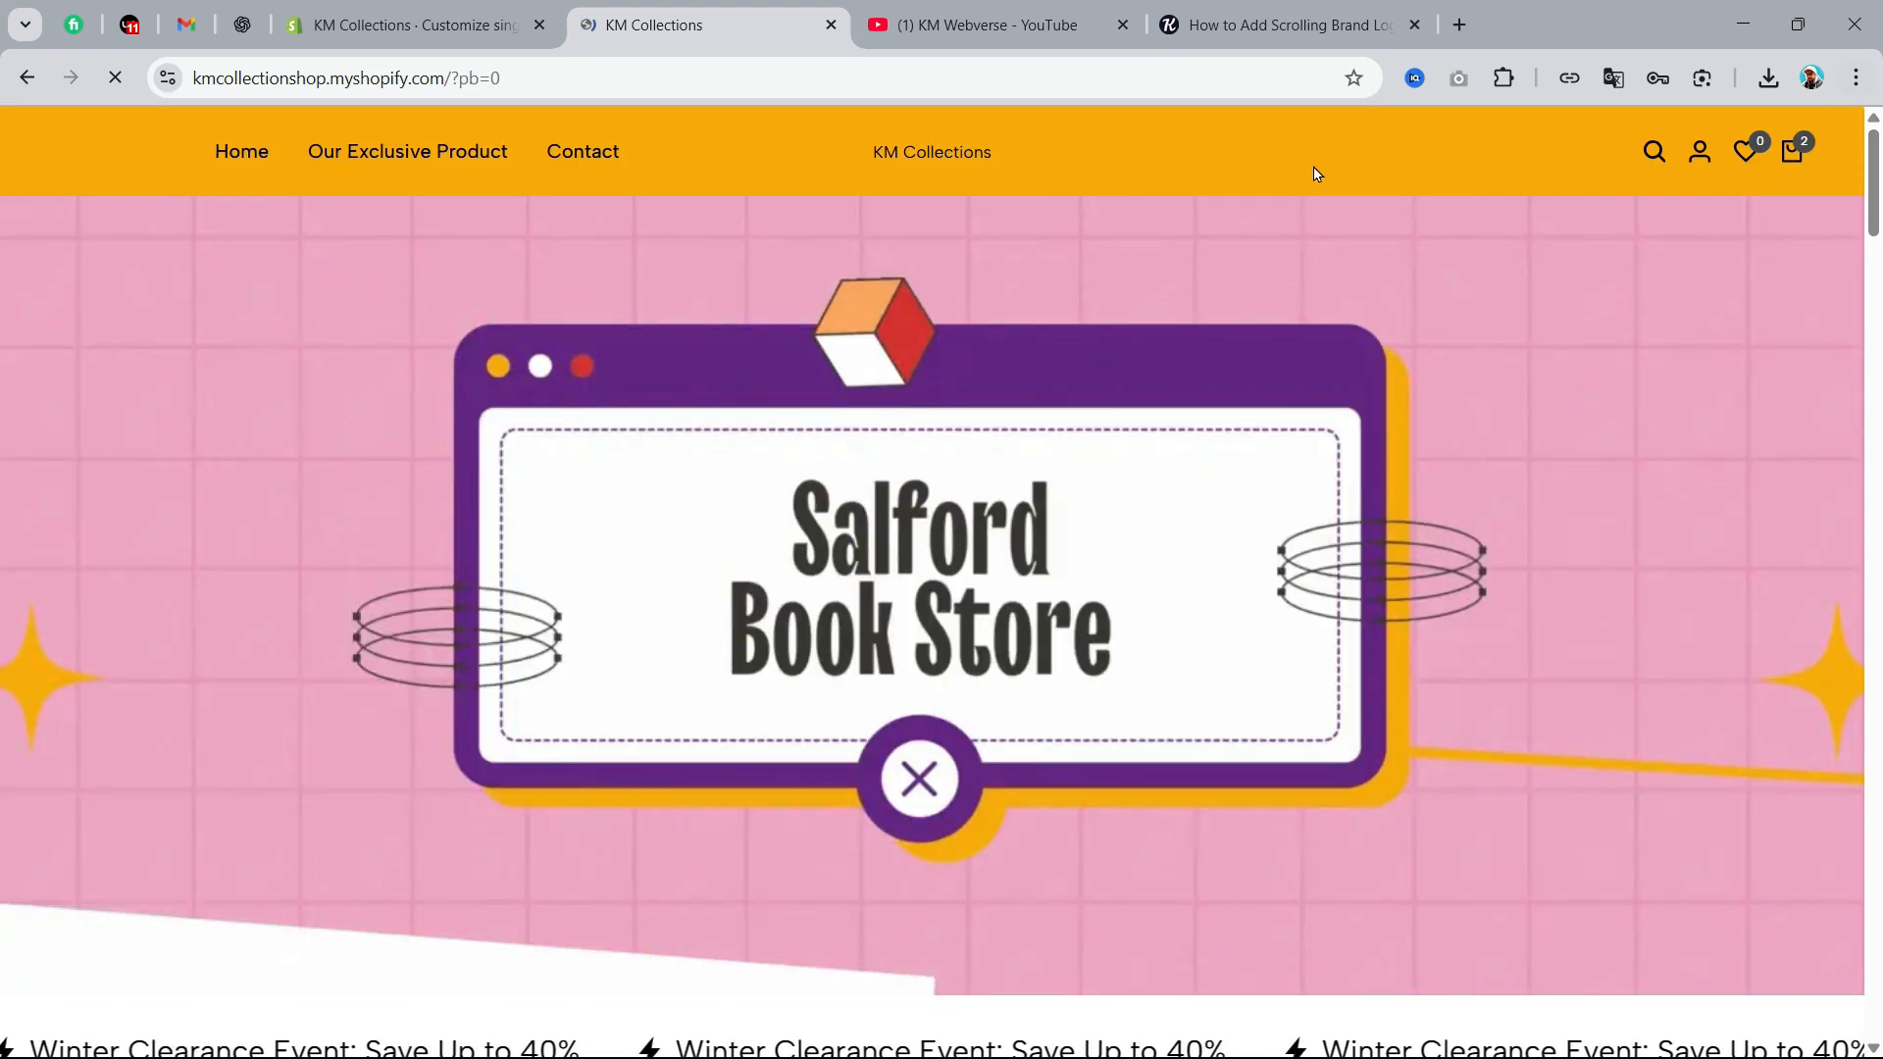
Find the sections/logo-slider.liquid code in the article on adding a scrolling brand logo slider and copy it
click(1012, 27)
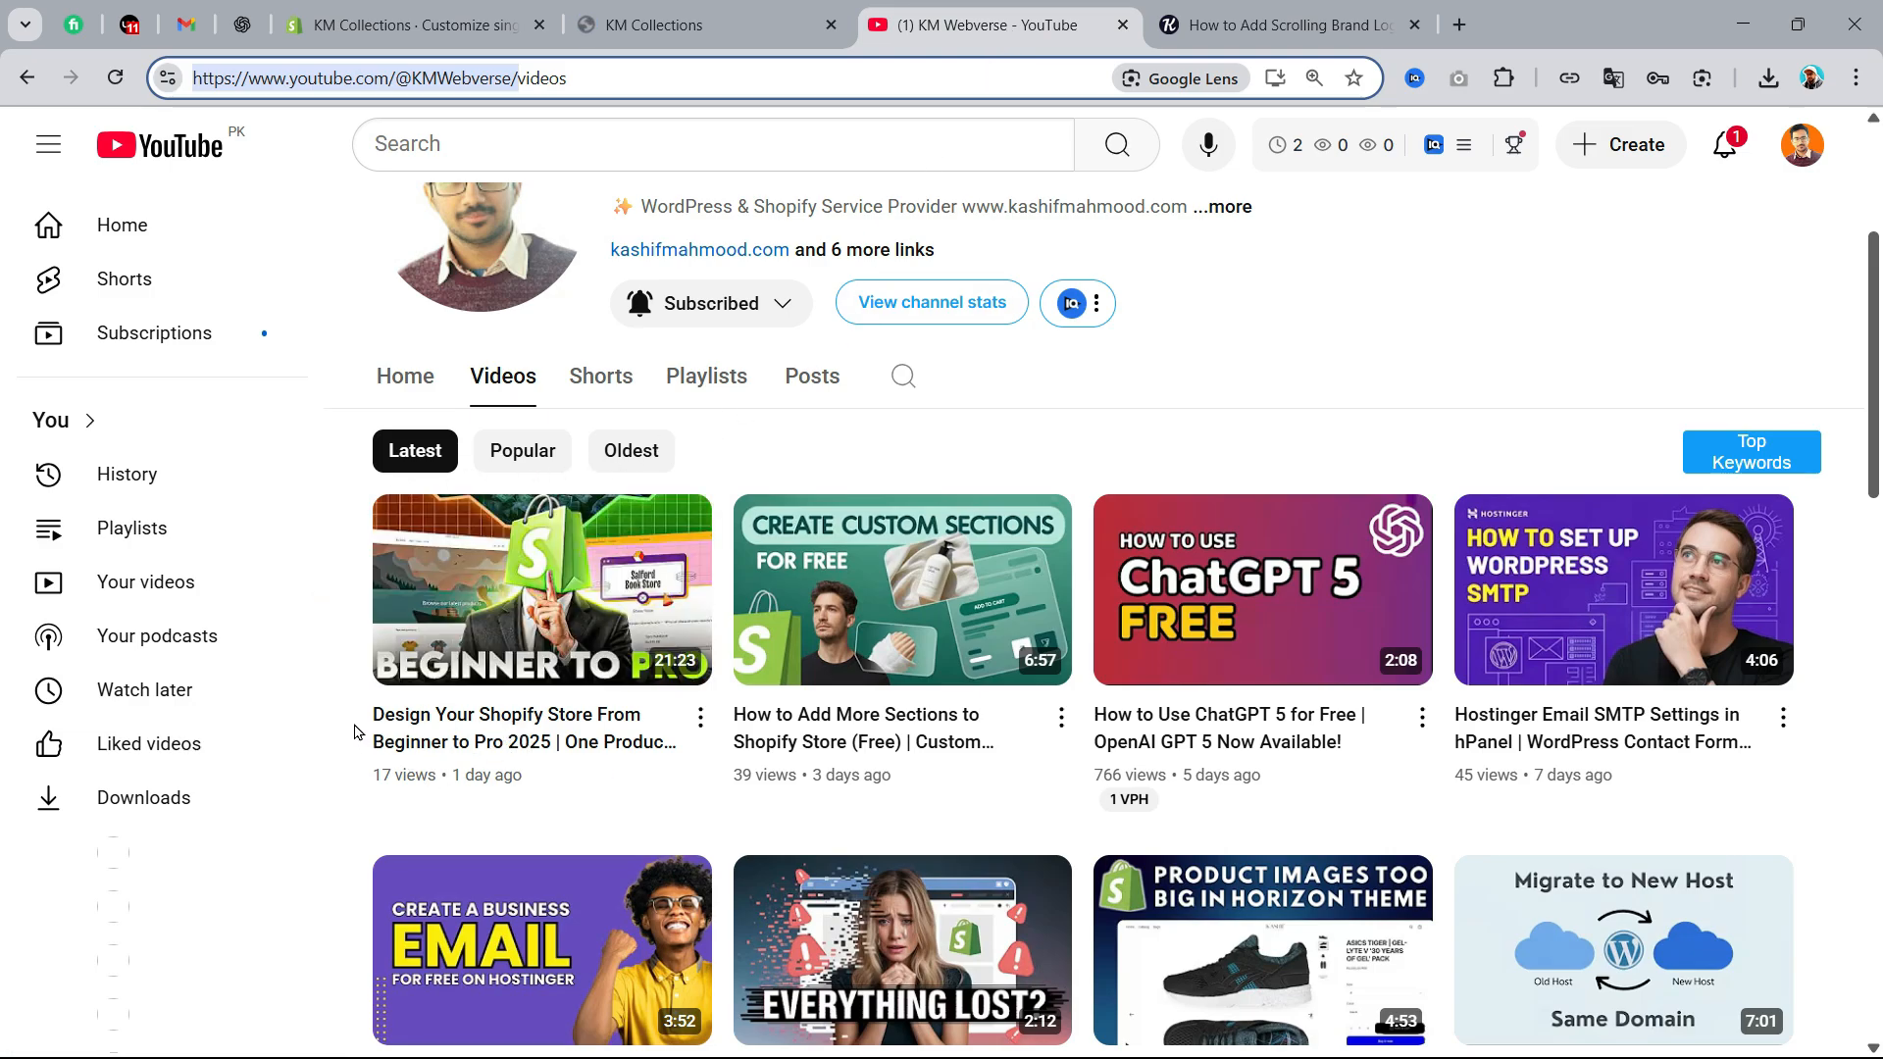
click(1265, 27)
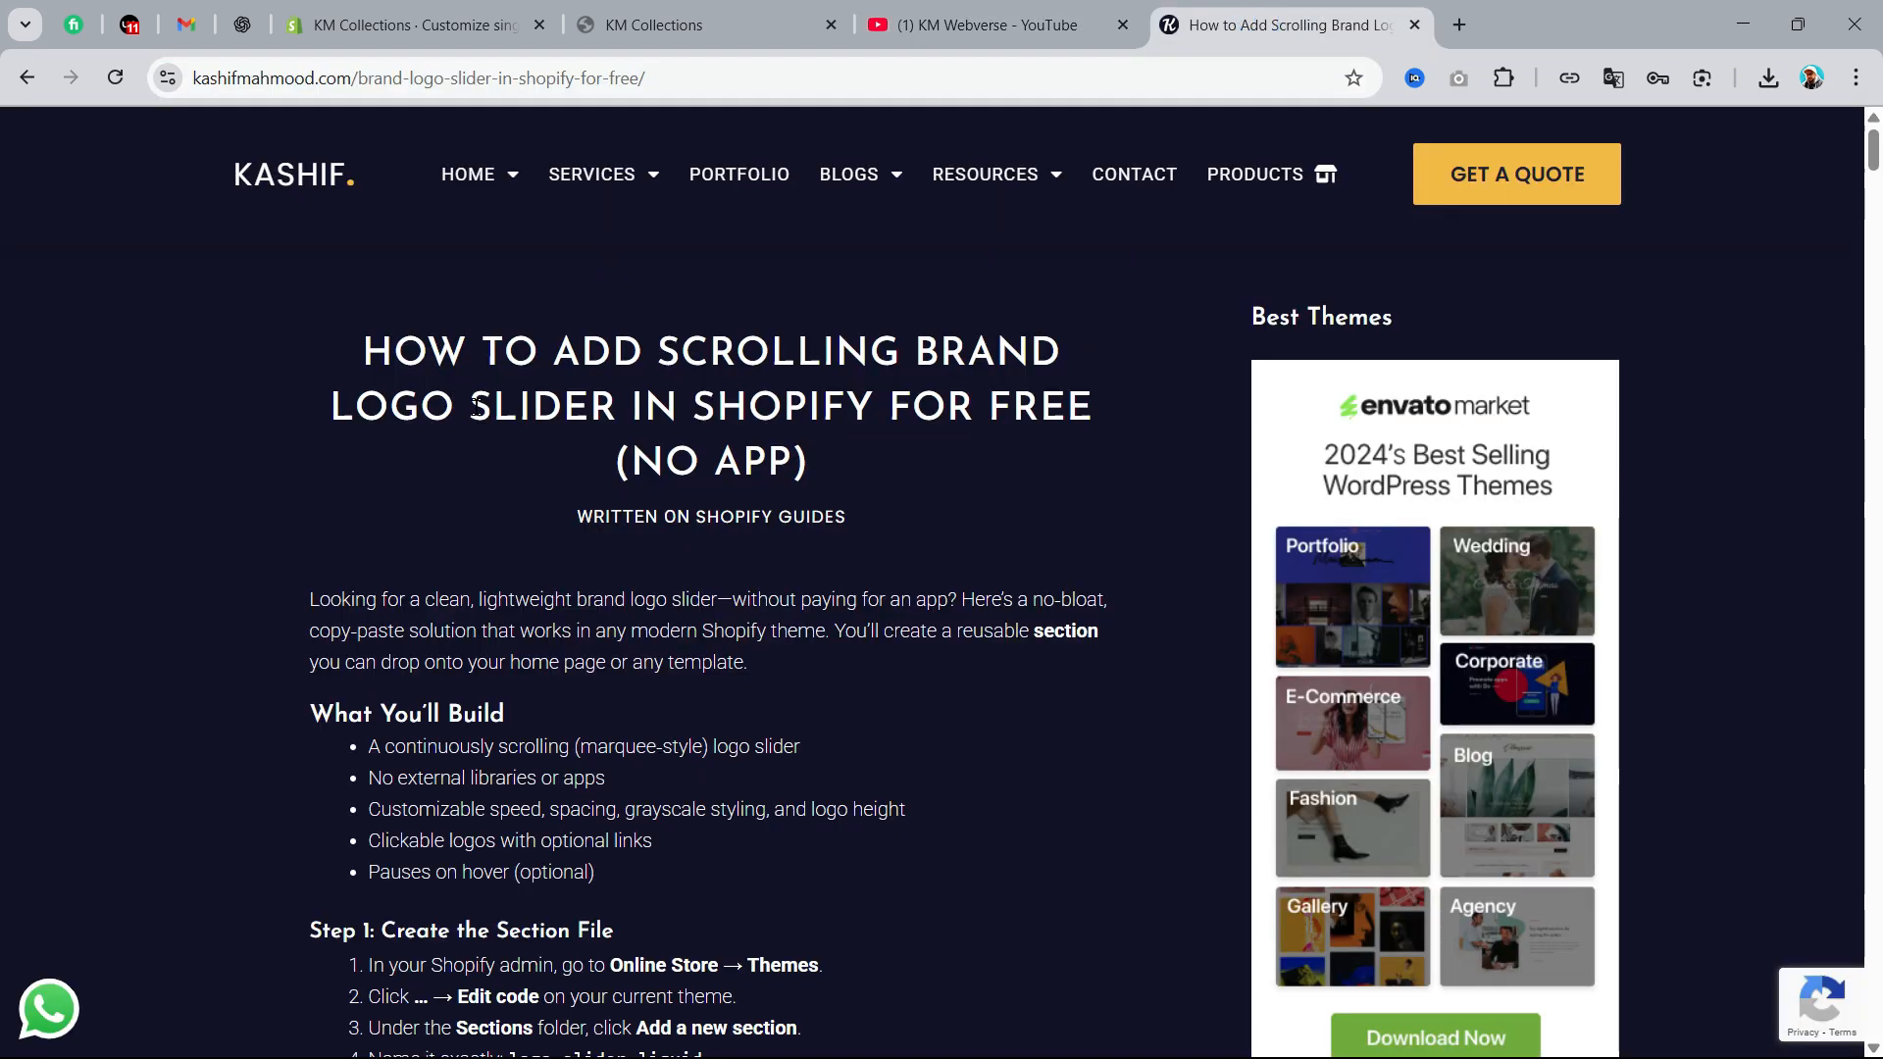
scroll(524, 692, down, 10)
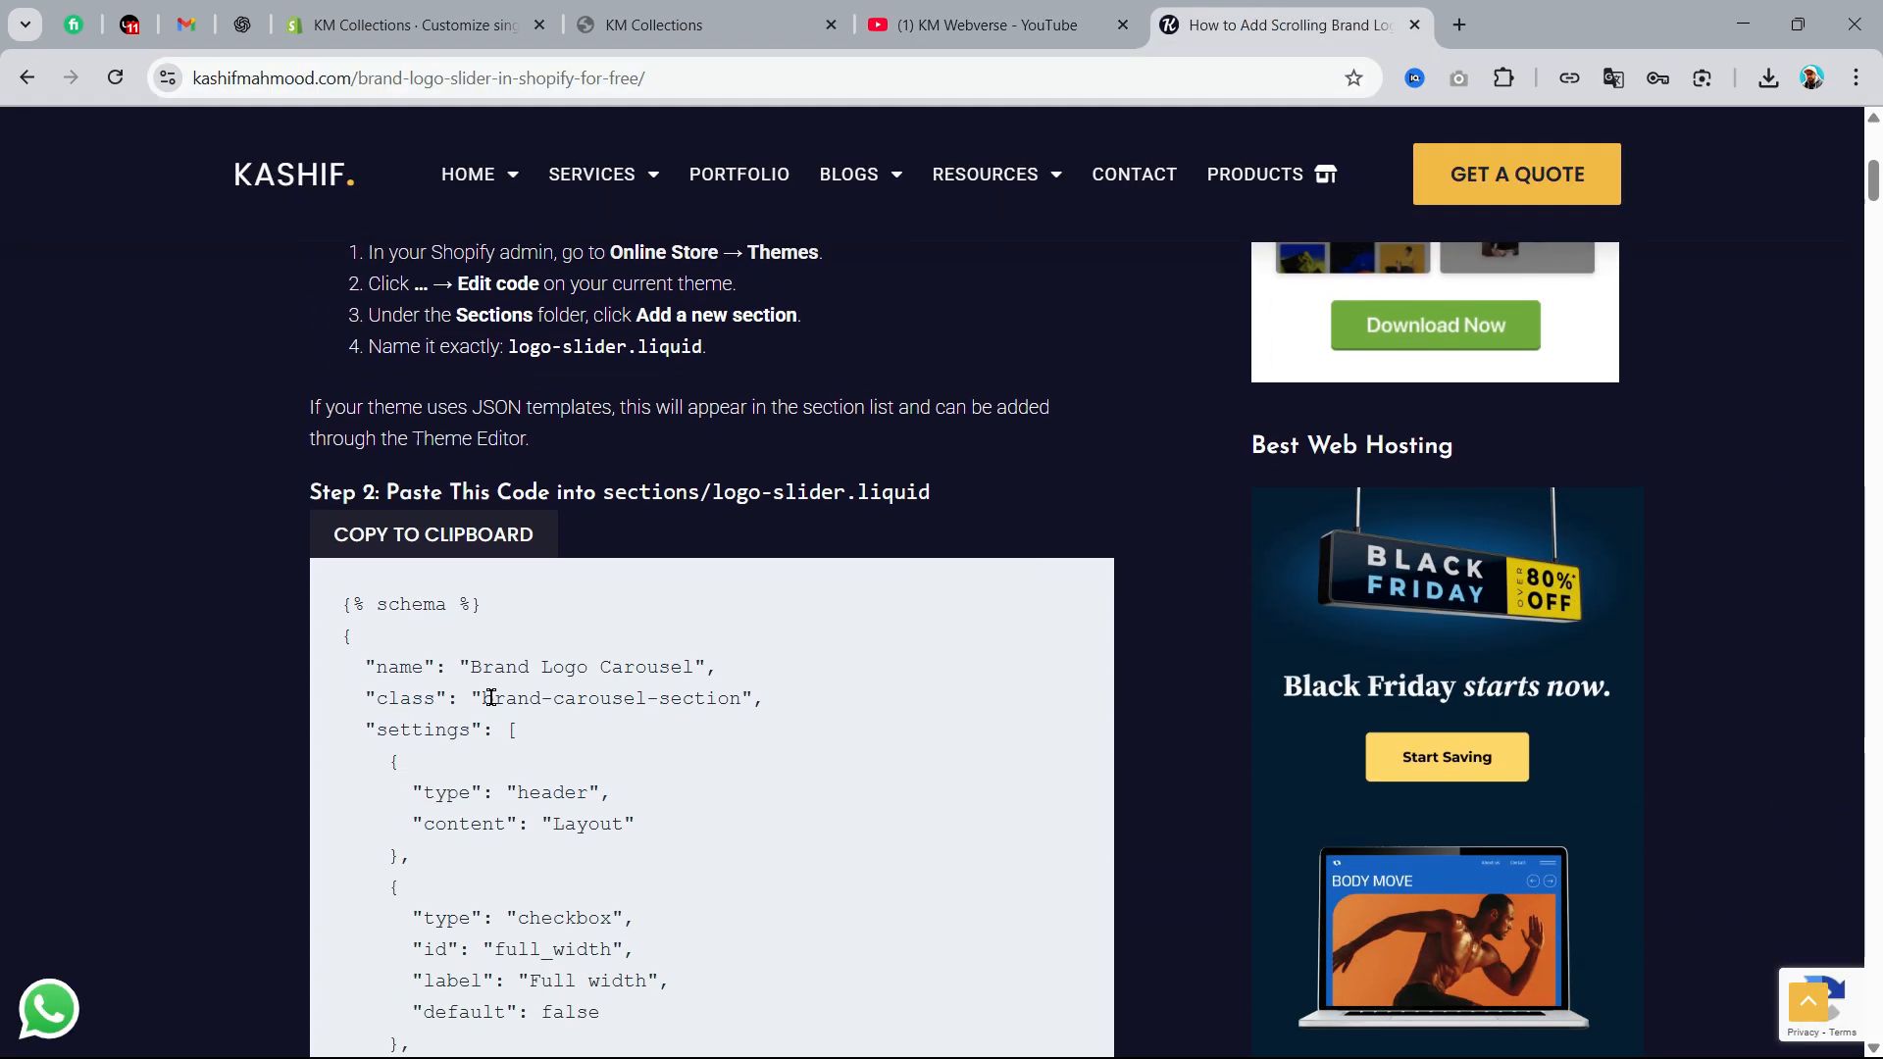
scroll(530, 686, up, 5)
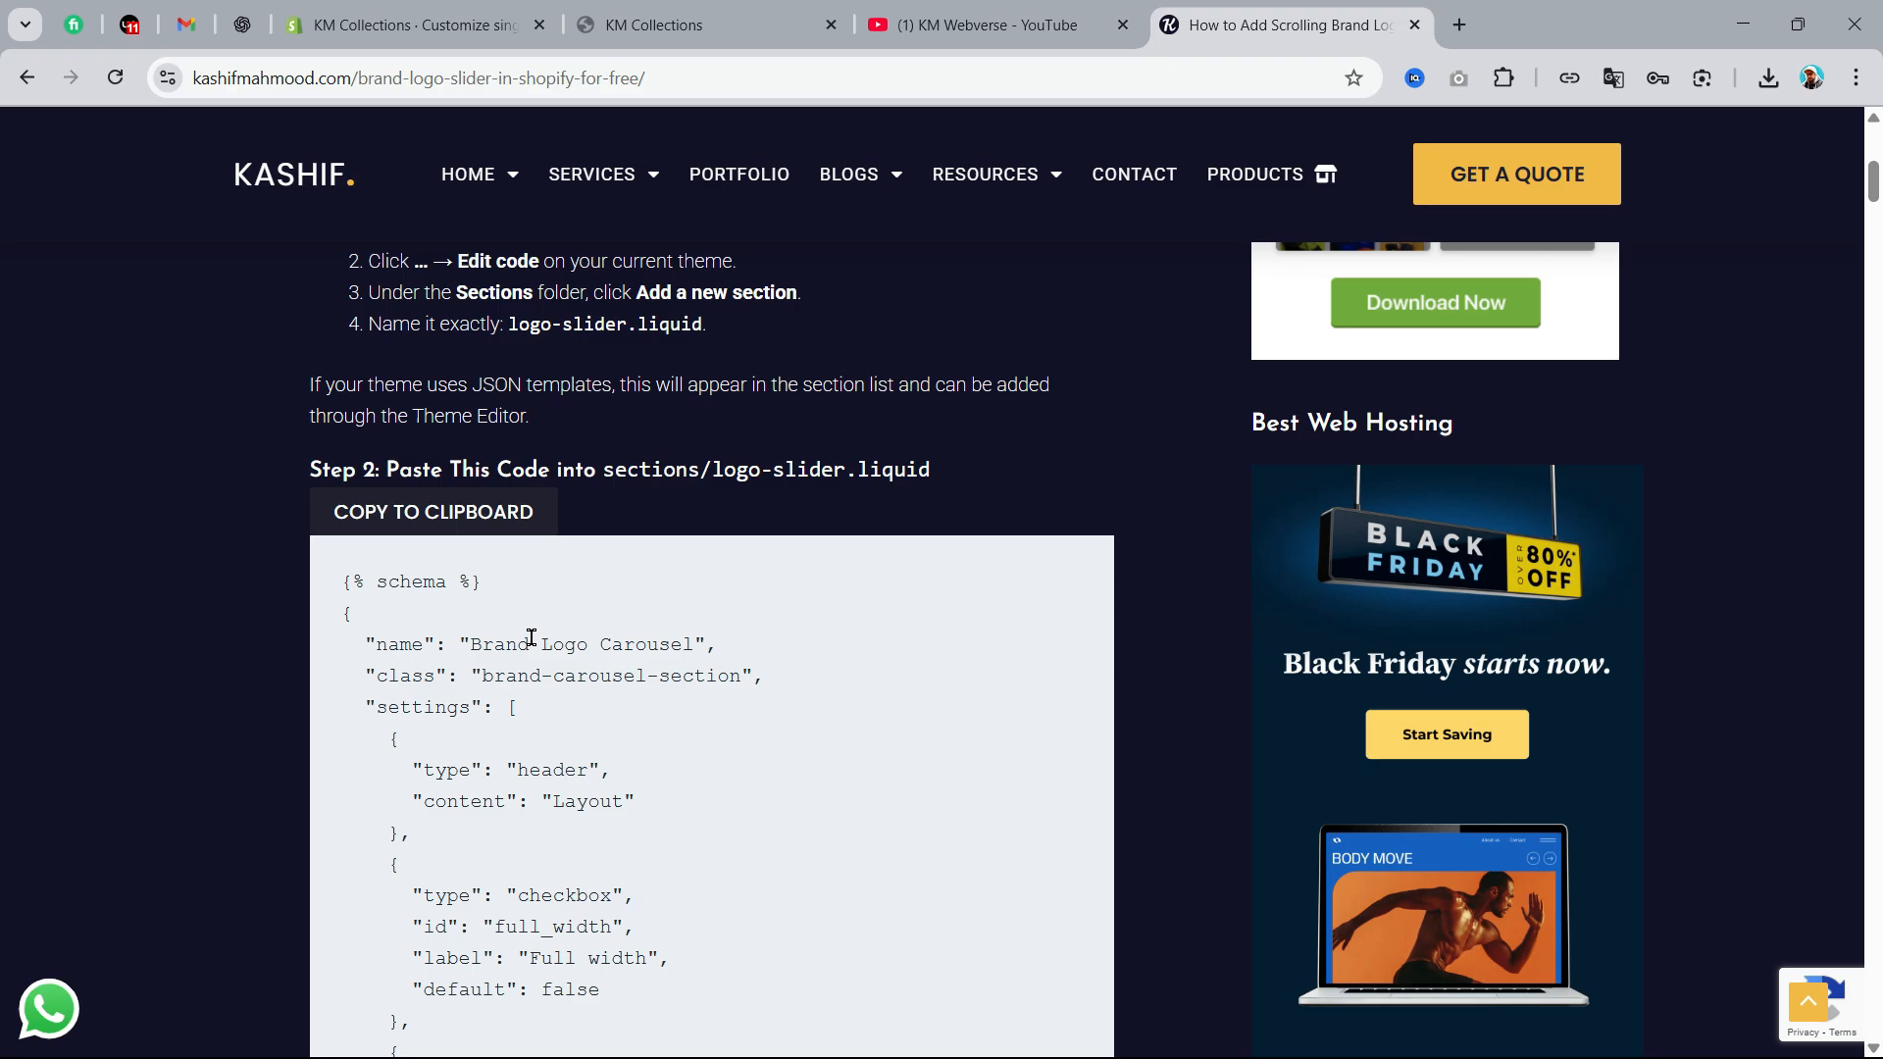
click(390, 523)
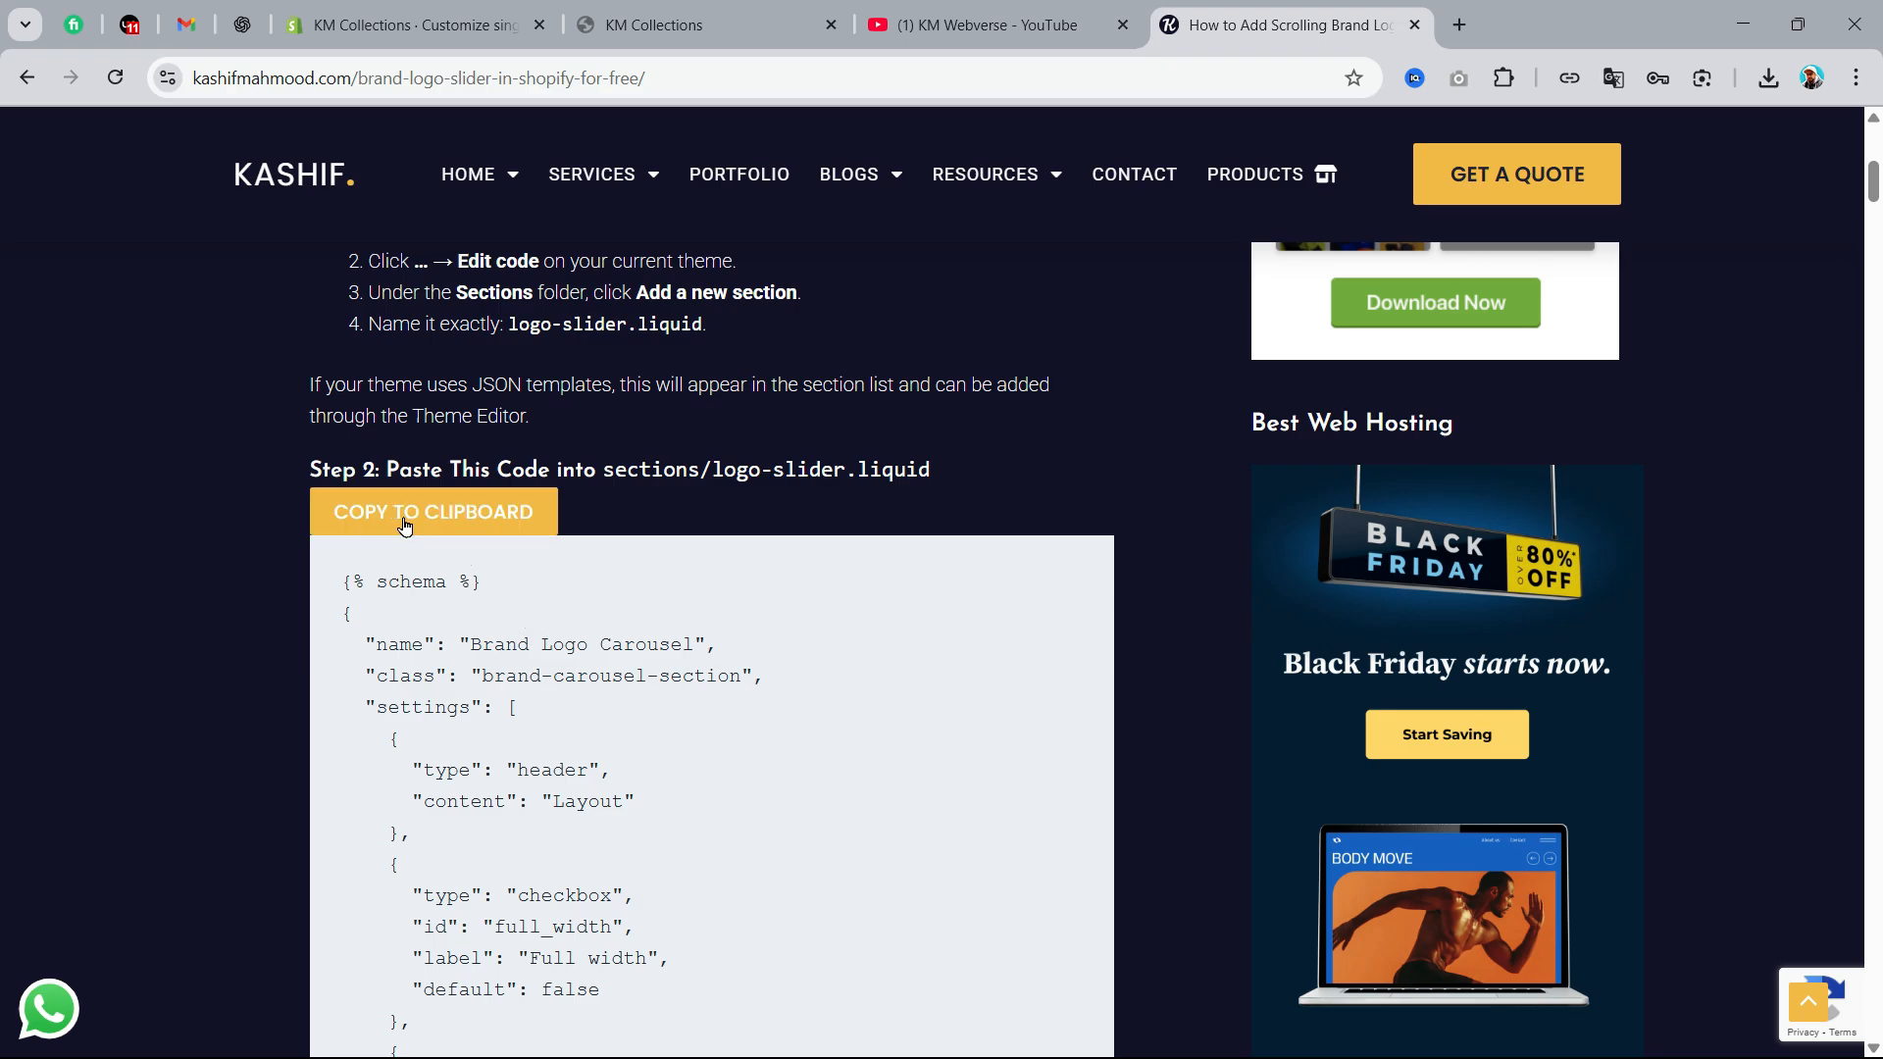
Open the store's admin at kmcollectionshop.myshopify.com/admin and go to the Online Store themes
click(639, 24)
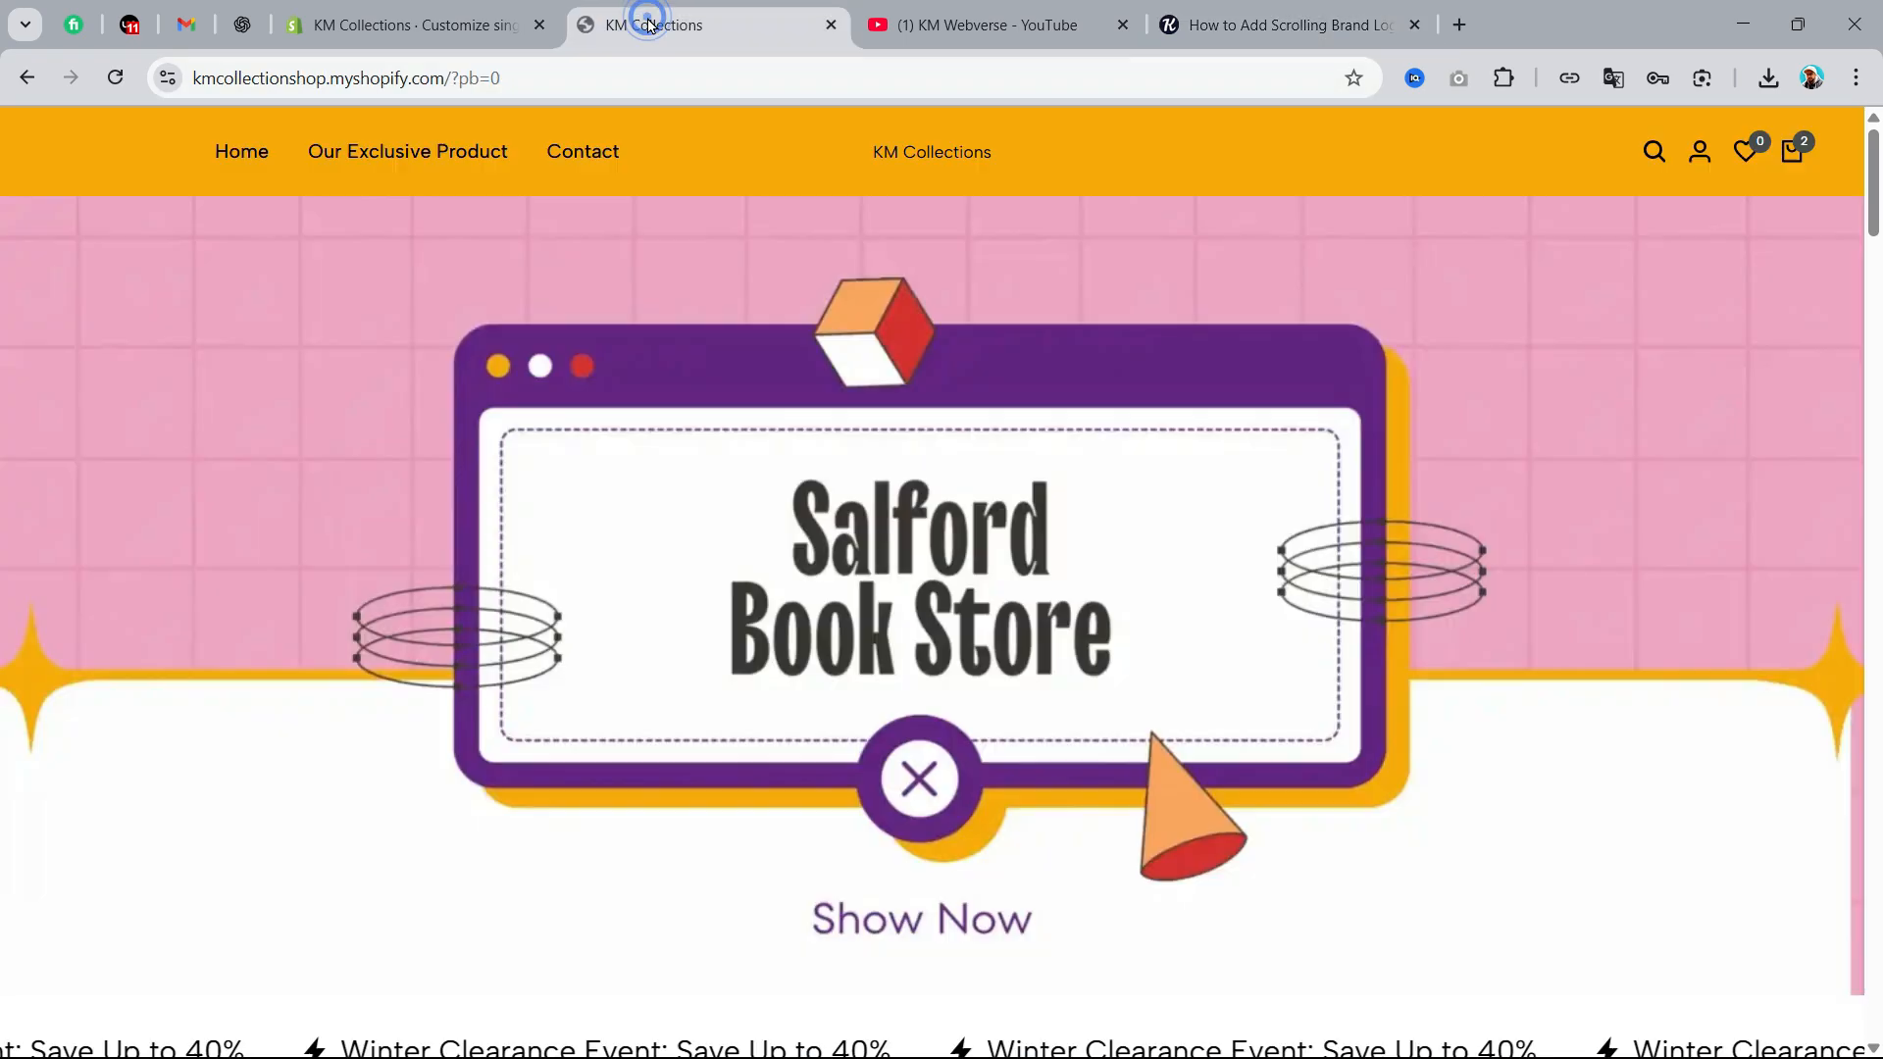
click(587, 83)
drag(505, 84, 639, 85)
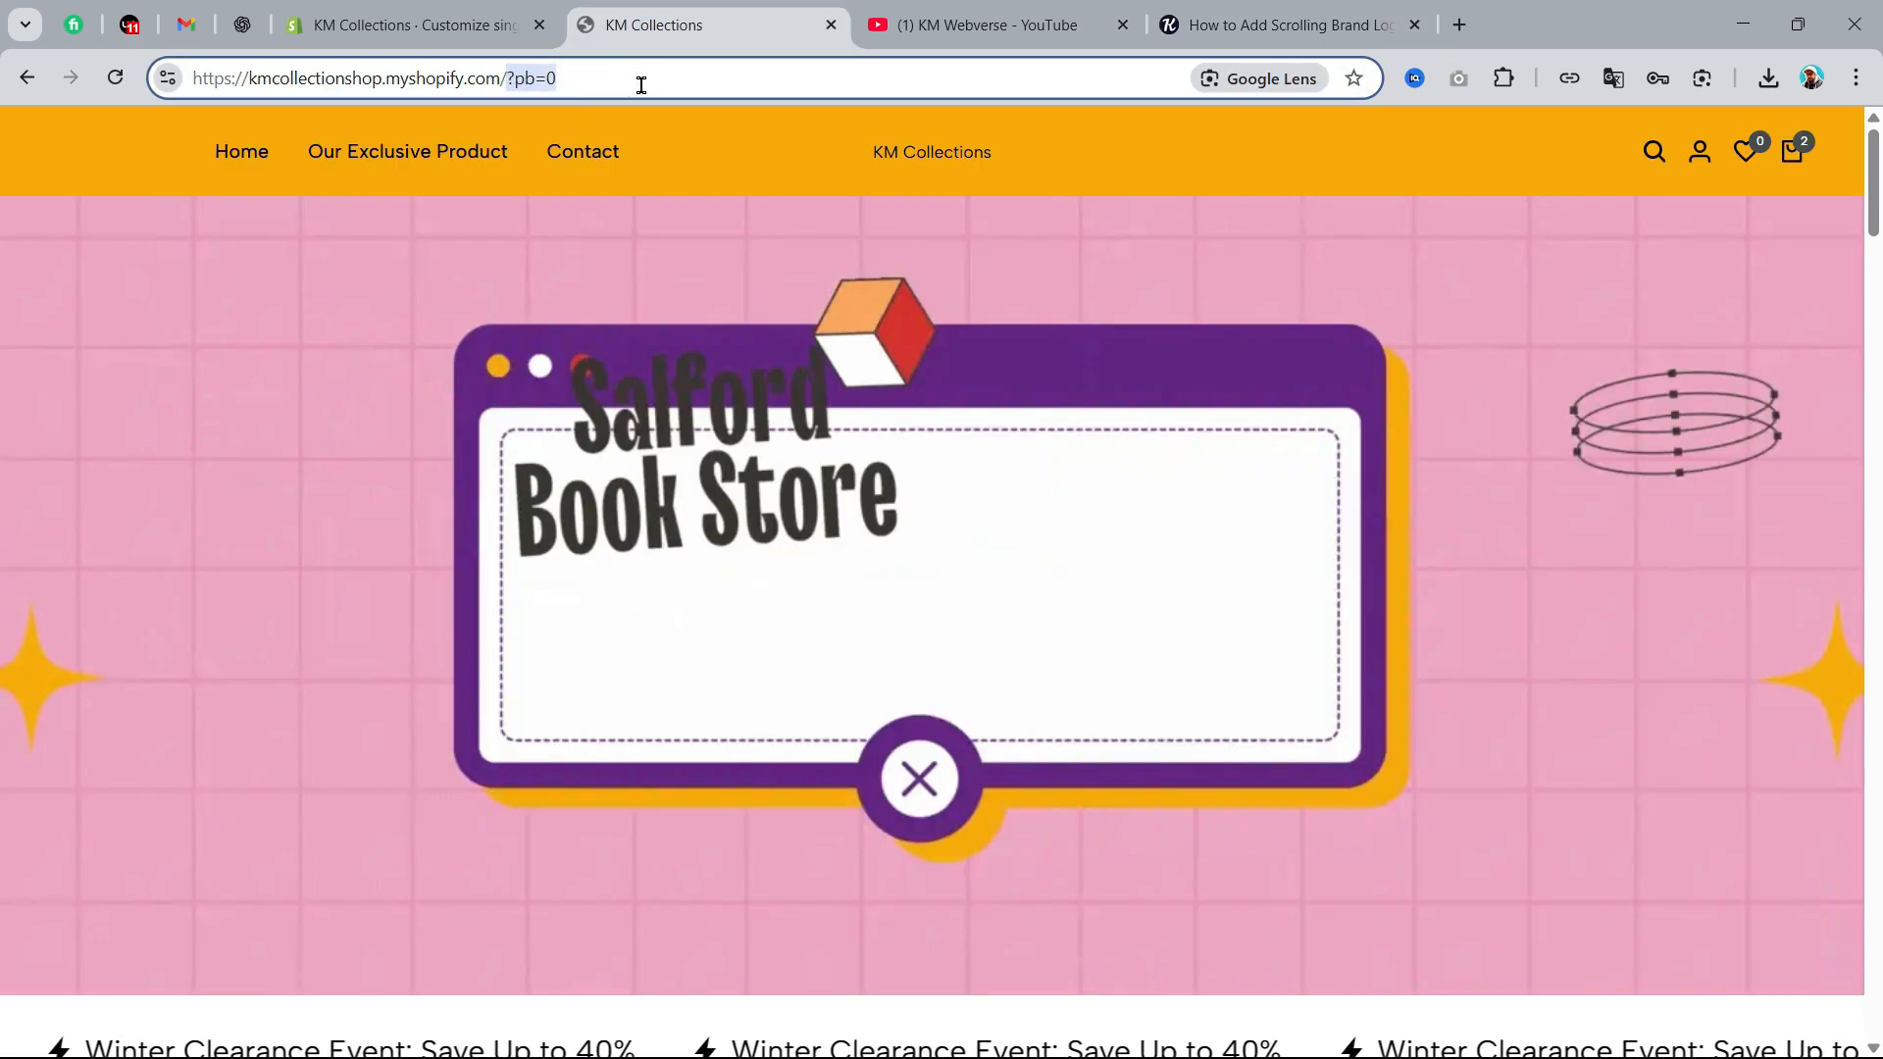
text(ad)
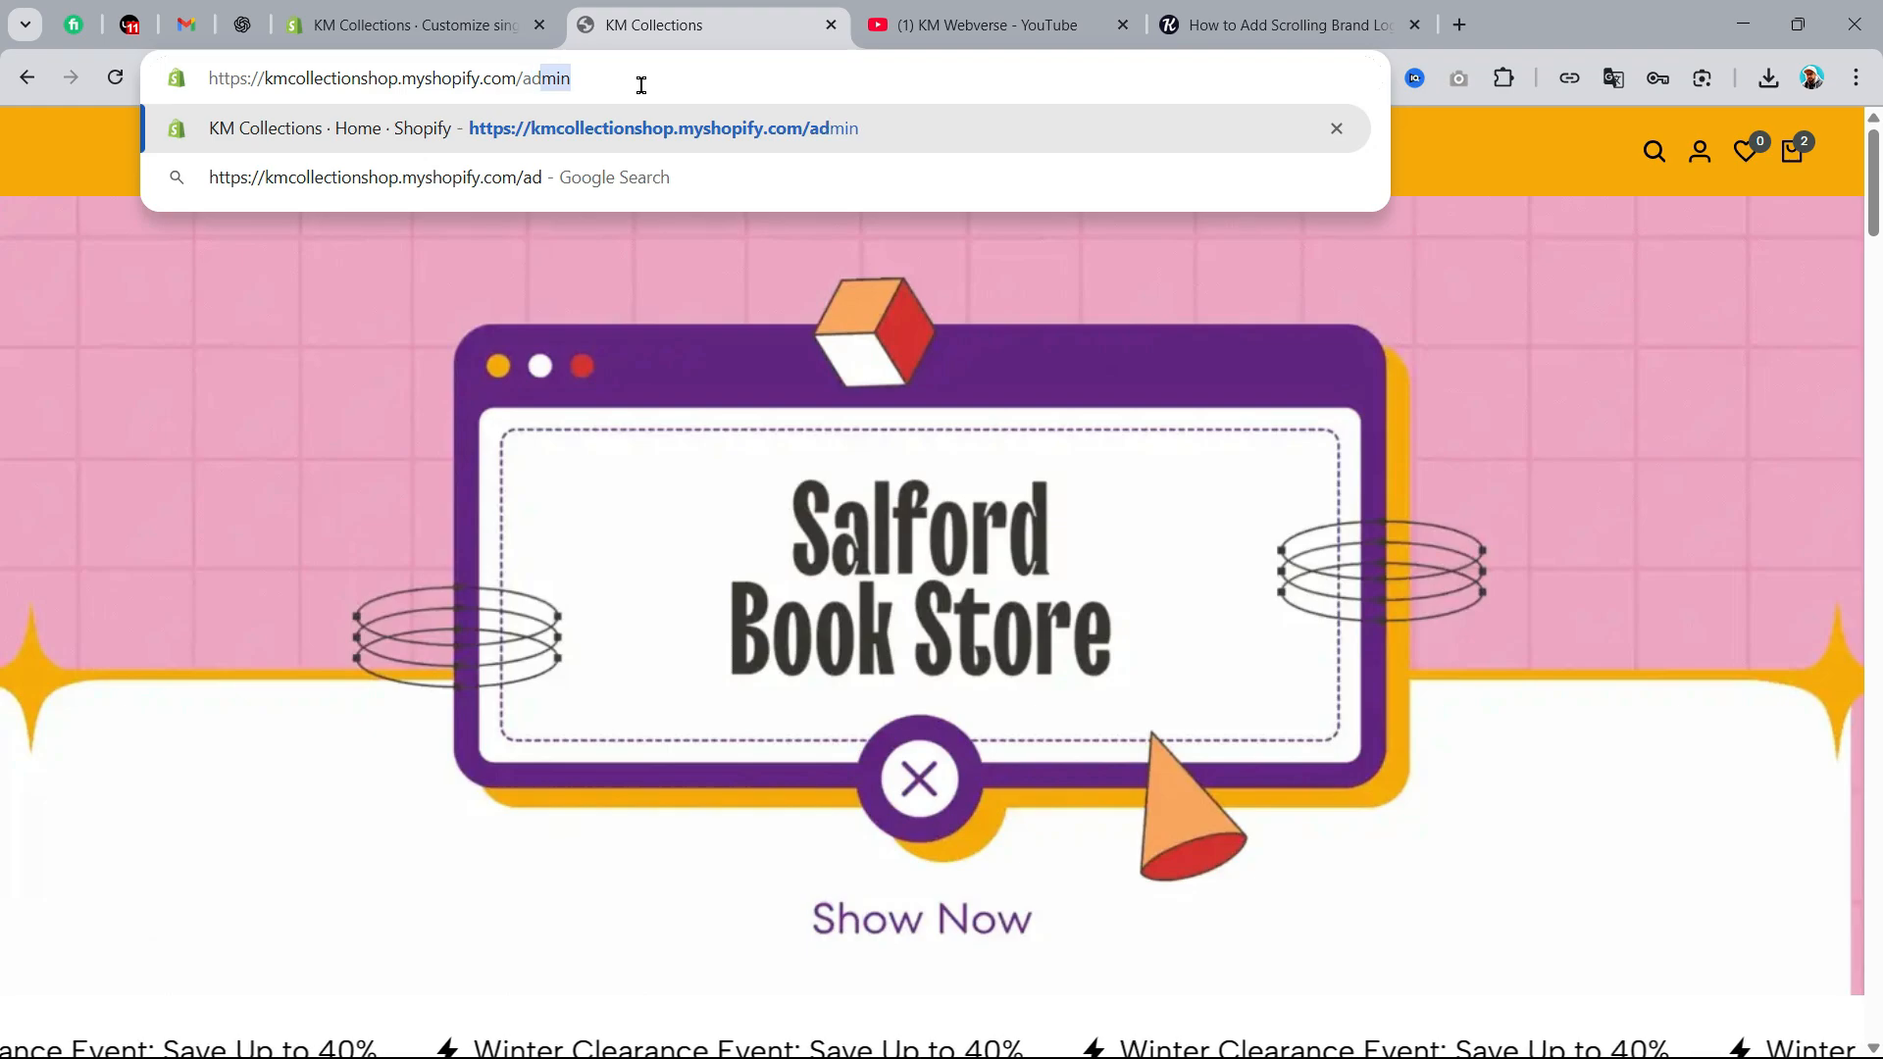
key(Return)
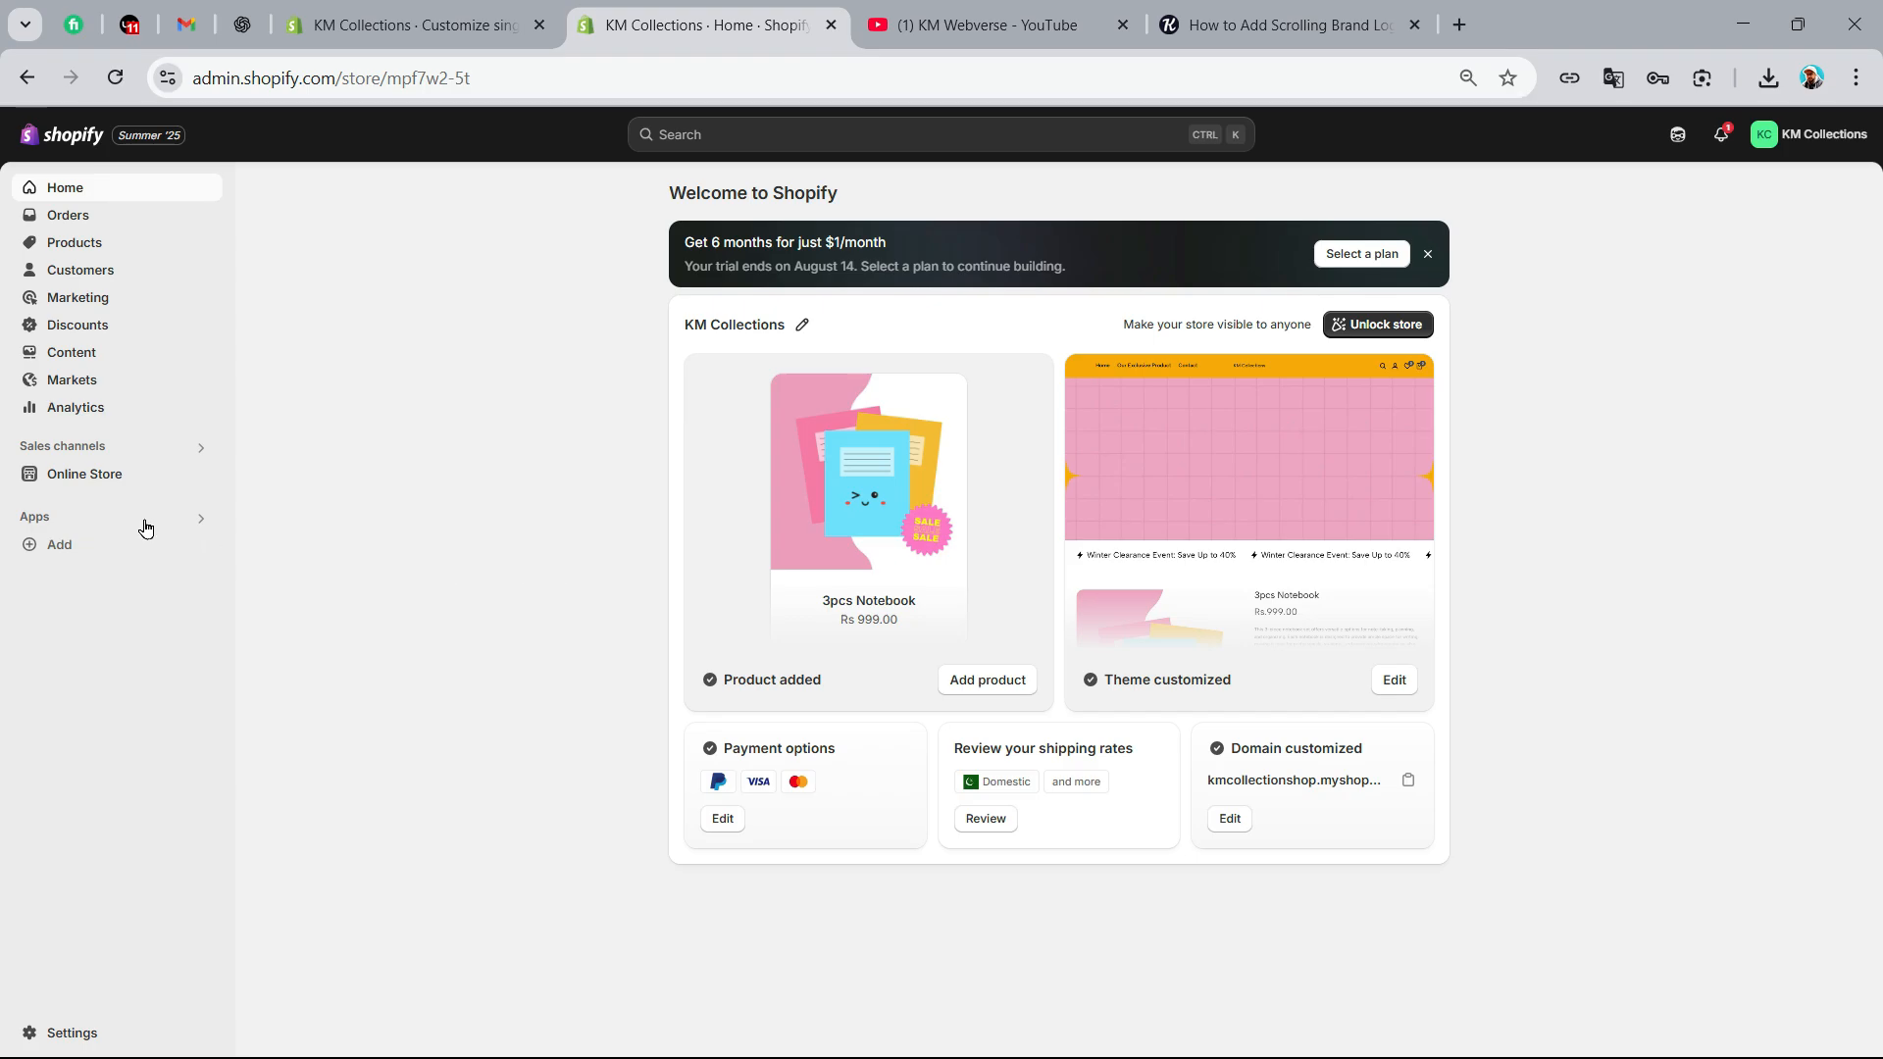
click(78, 477)
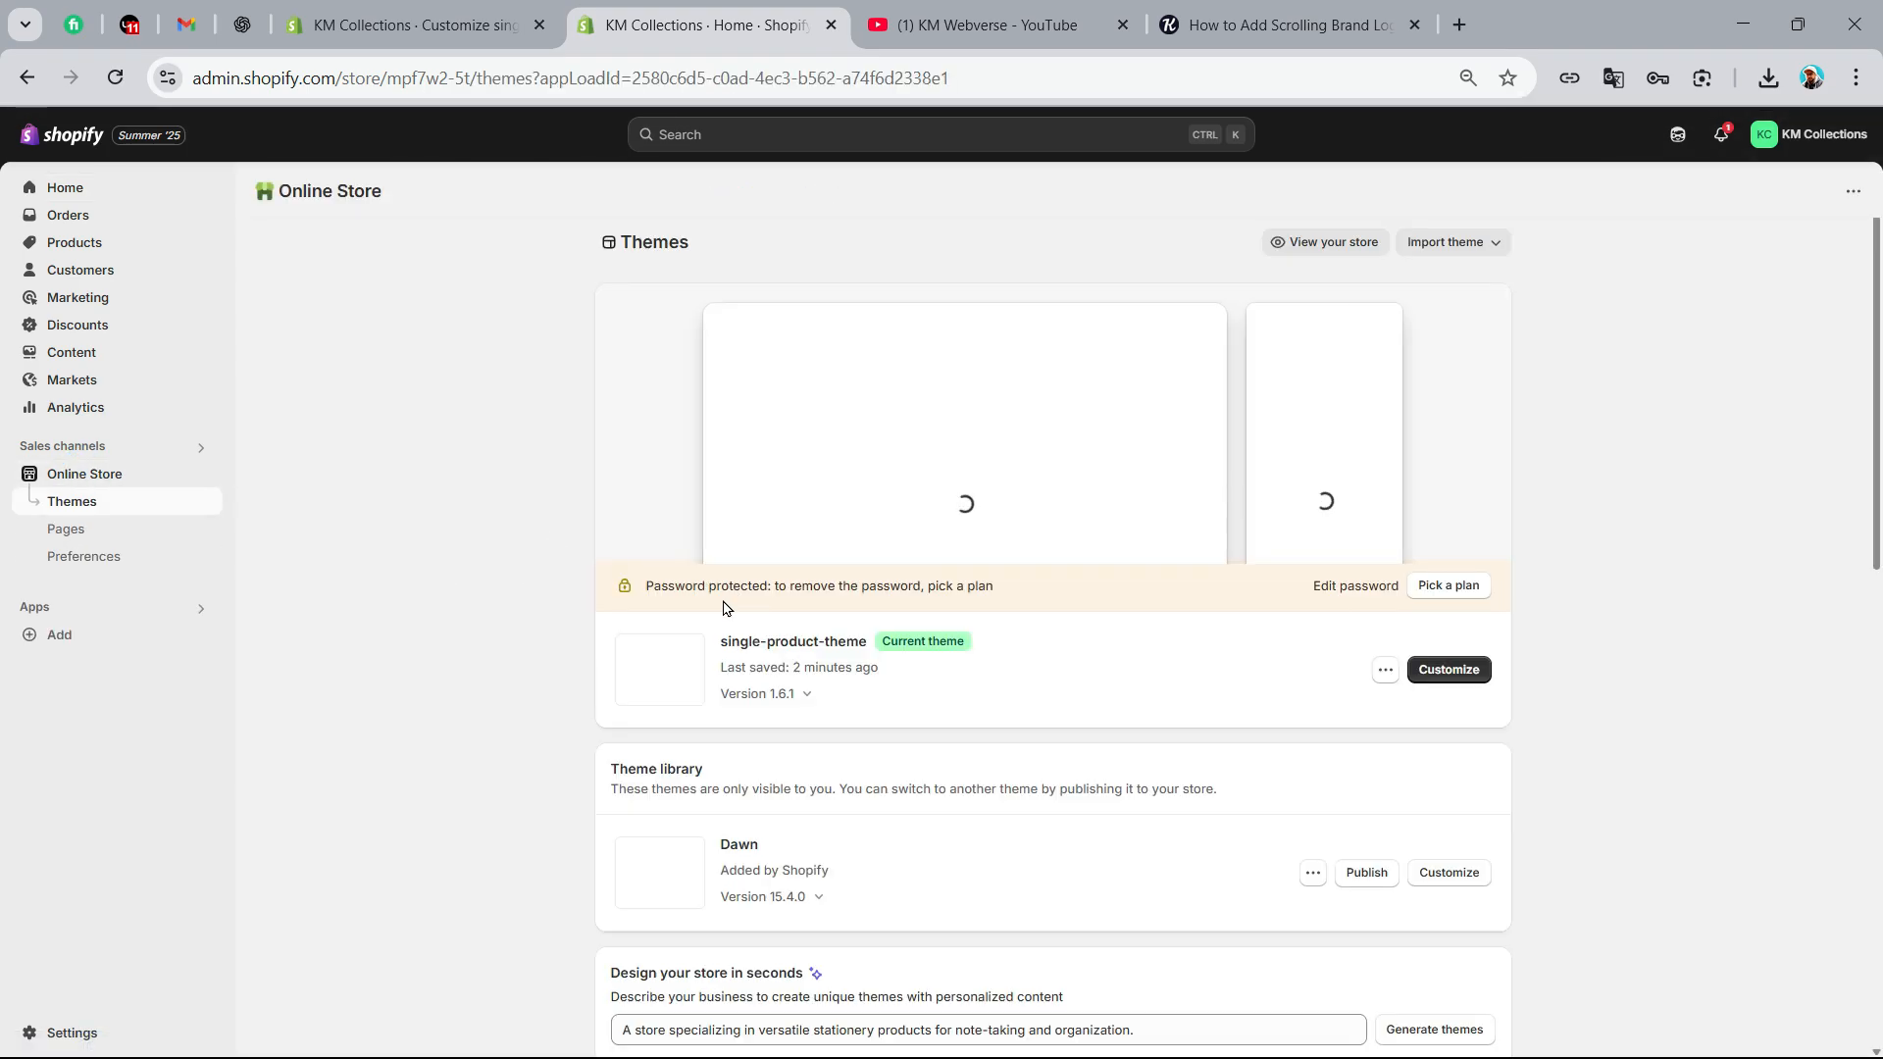
Duplicate the current single-product-theme as a backup copy in the theme library
drag(726, 641, 868, 641)
click(1114, 693)
click(1385, 671)
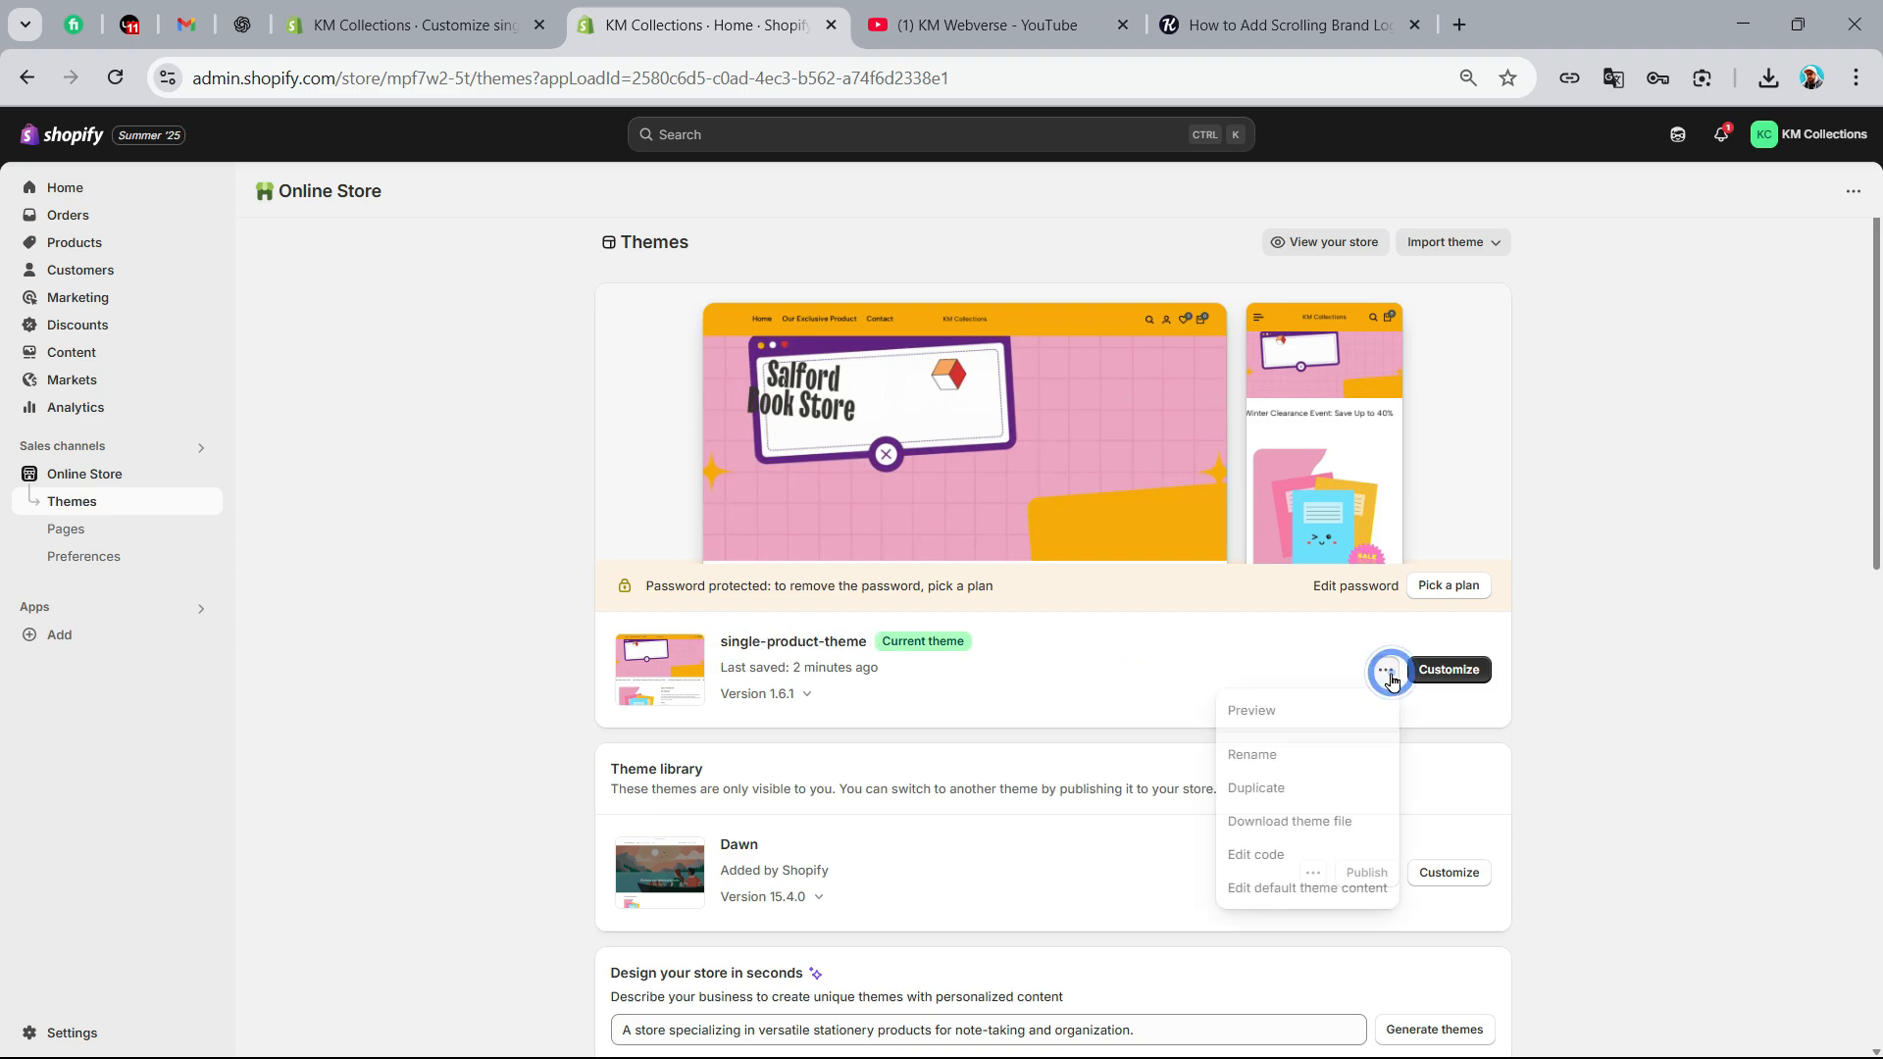
click(1286, 790)
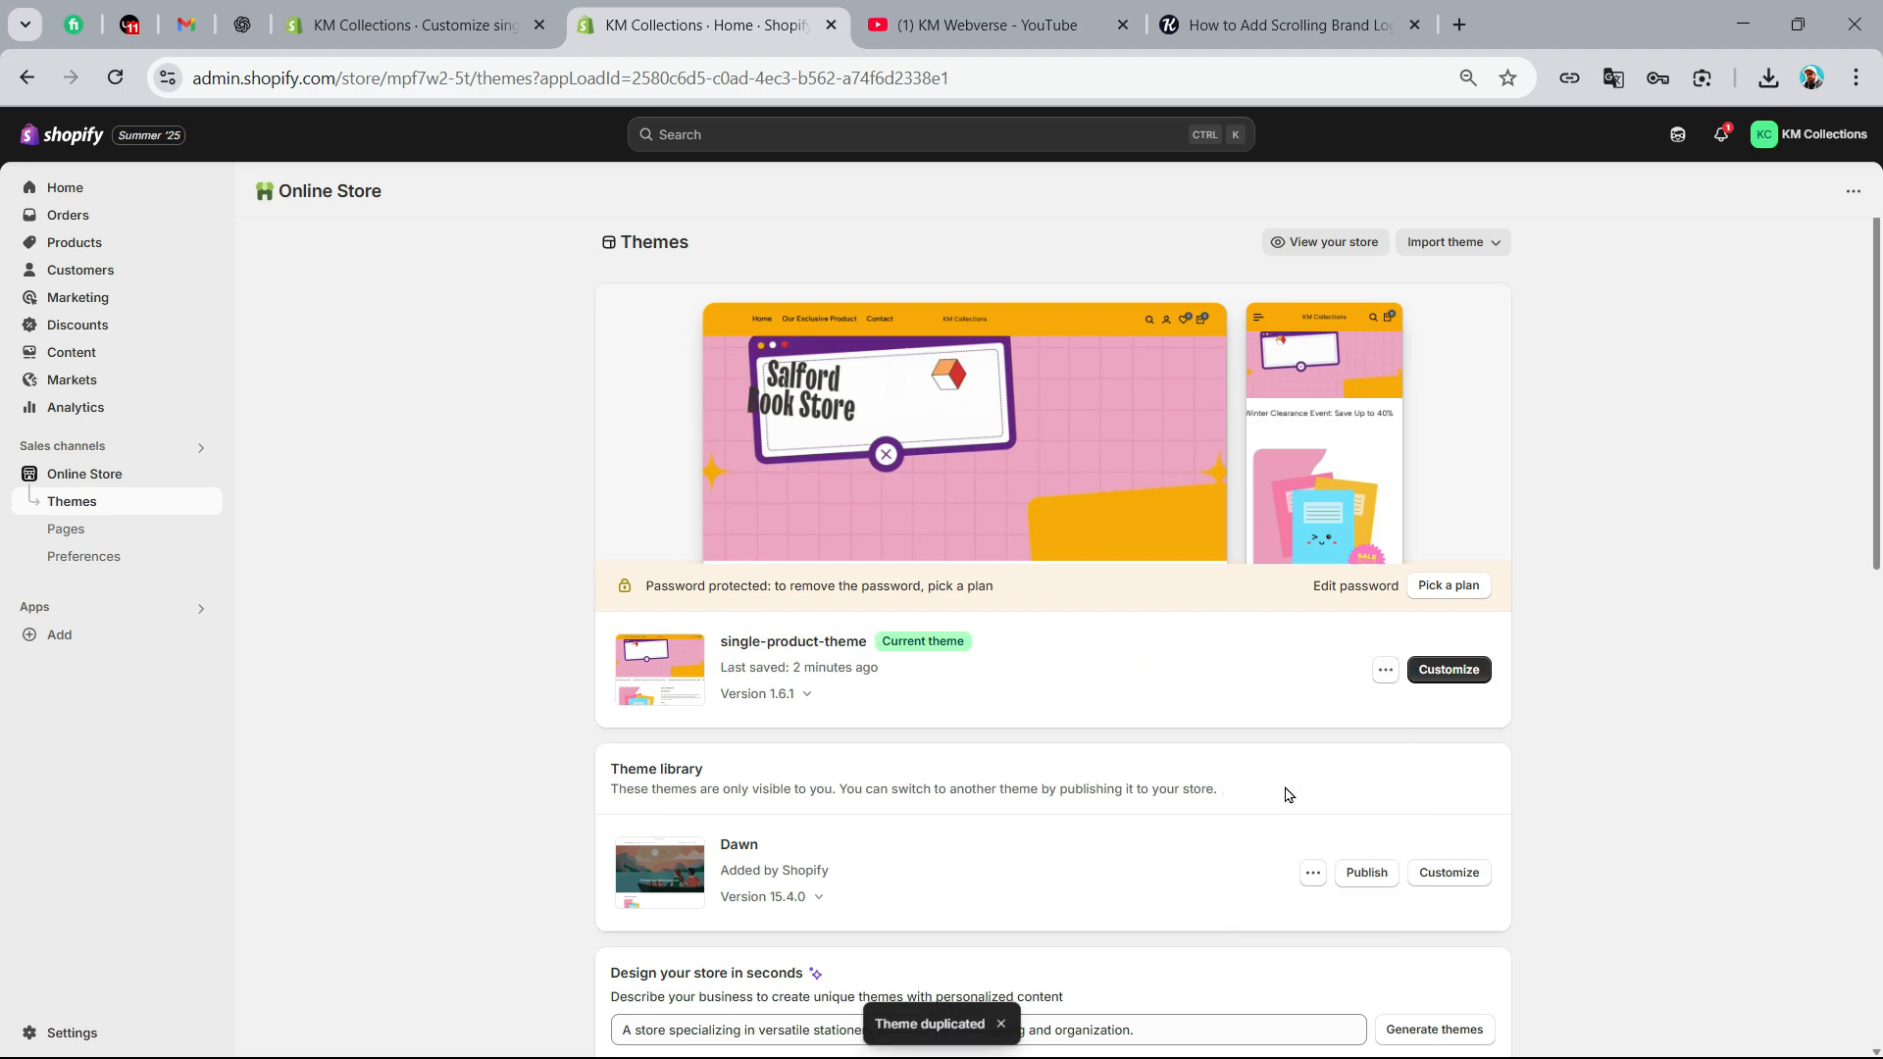
scroll(1284, 790, down, 3)
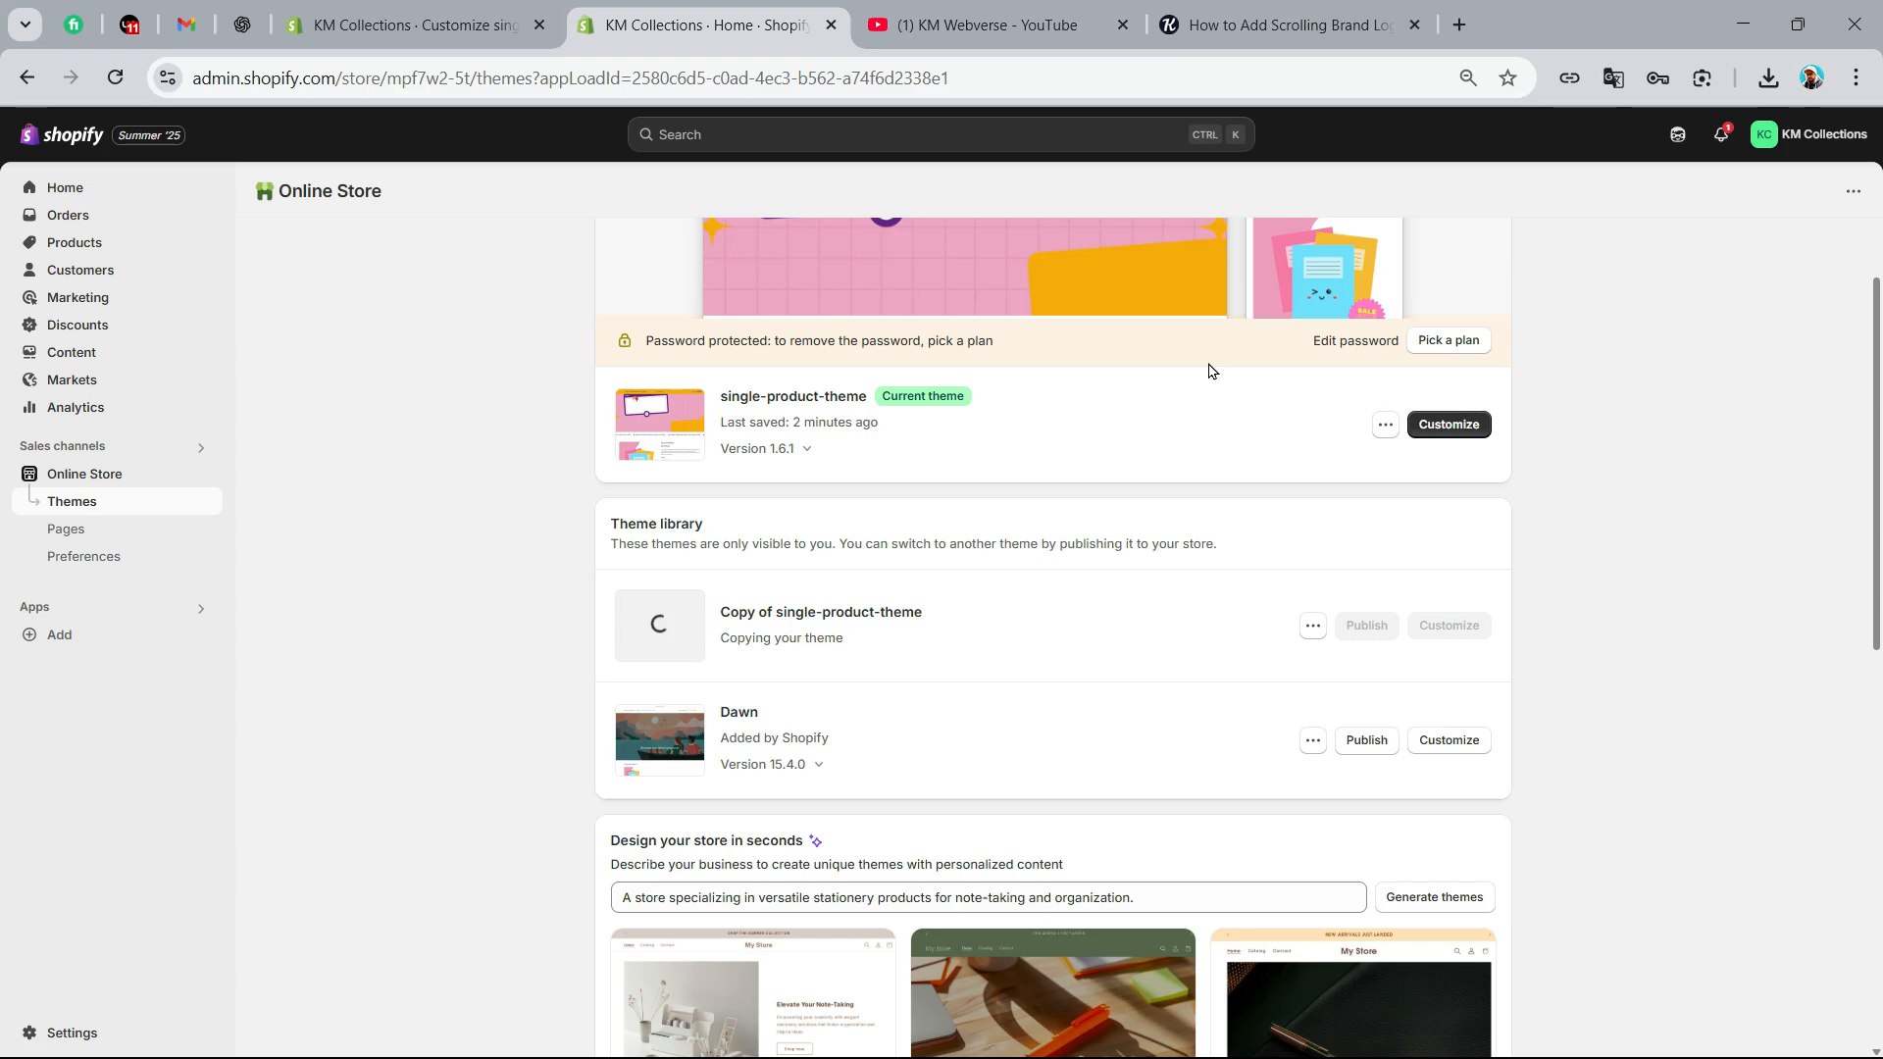
click(1284, 24)
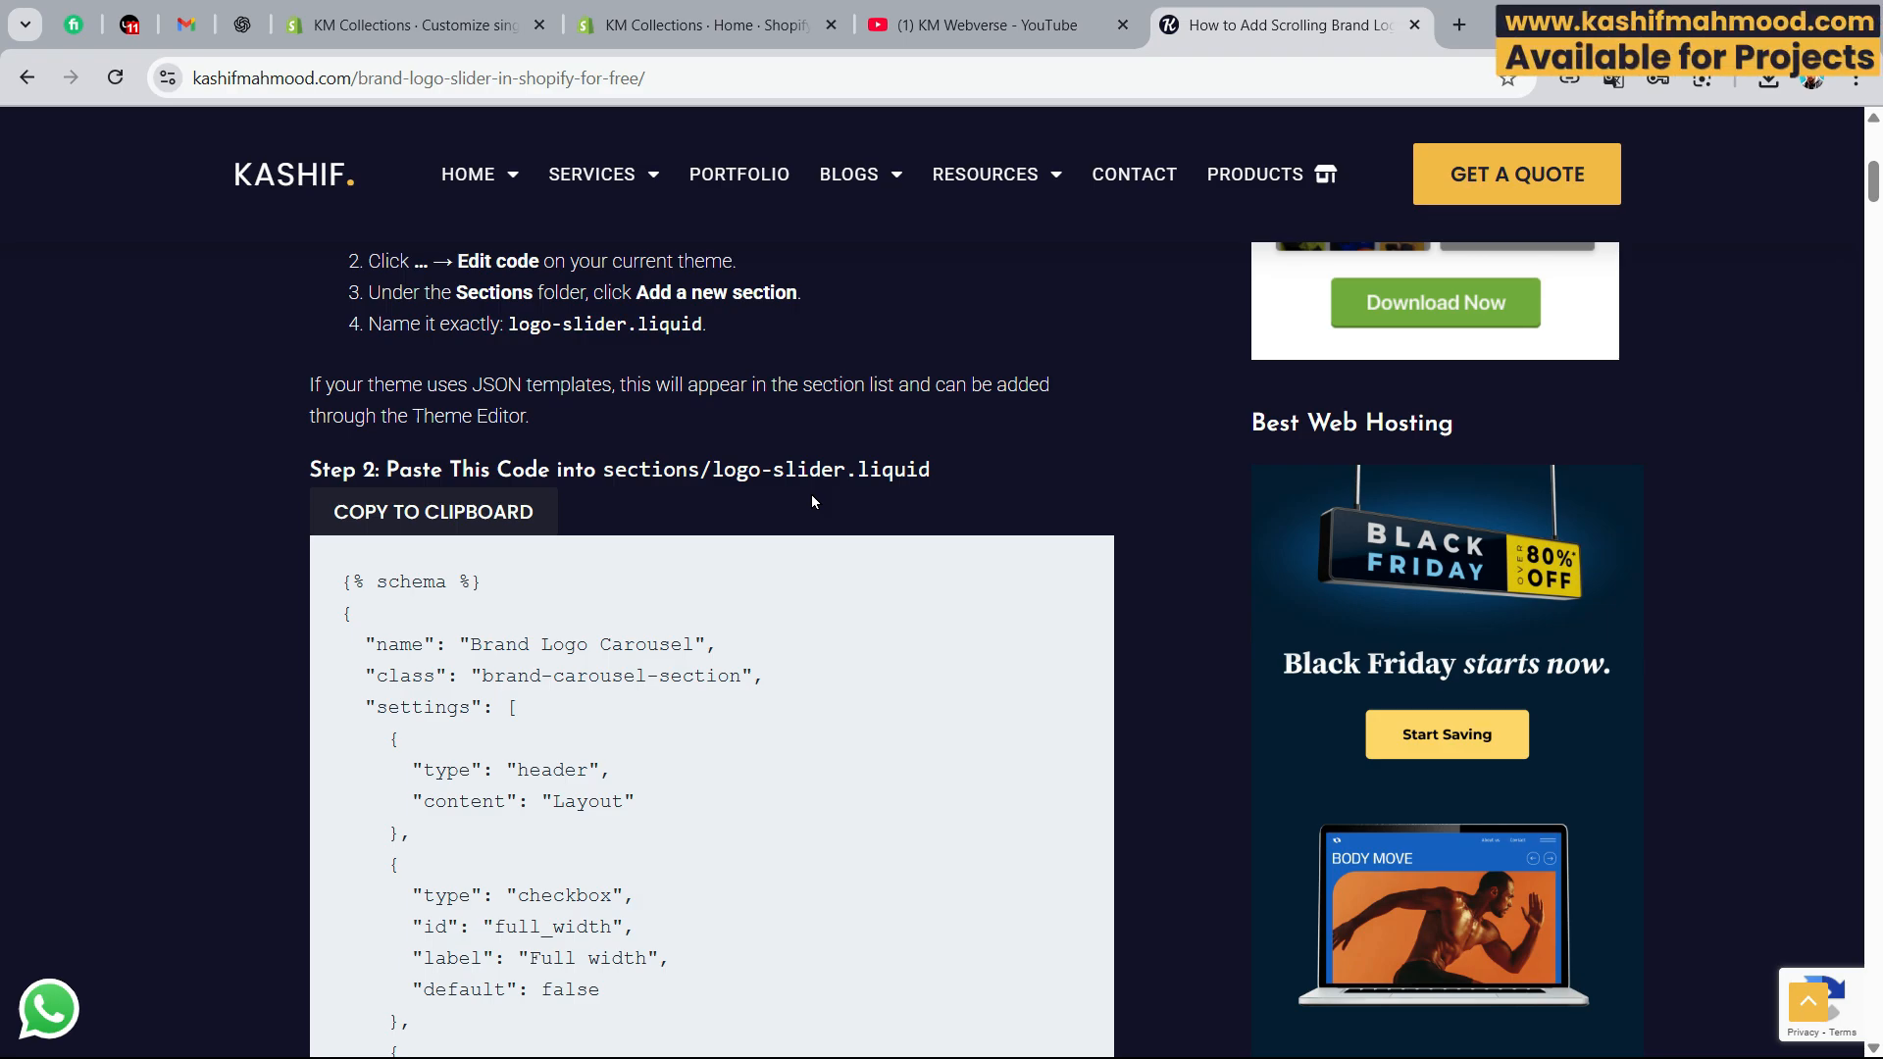
click(726, 25)
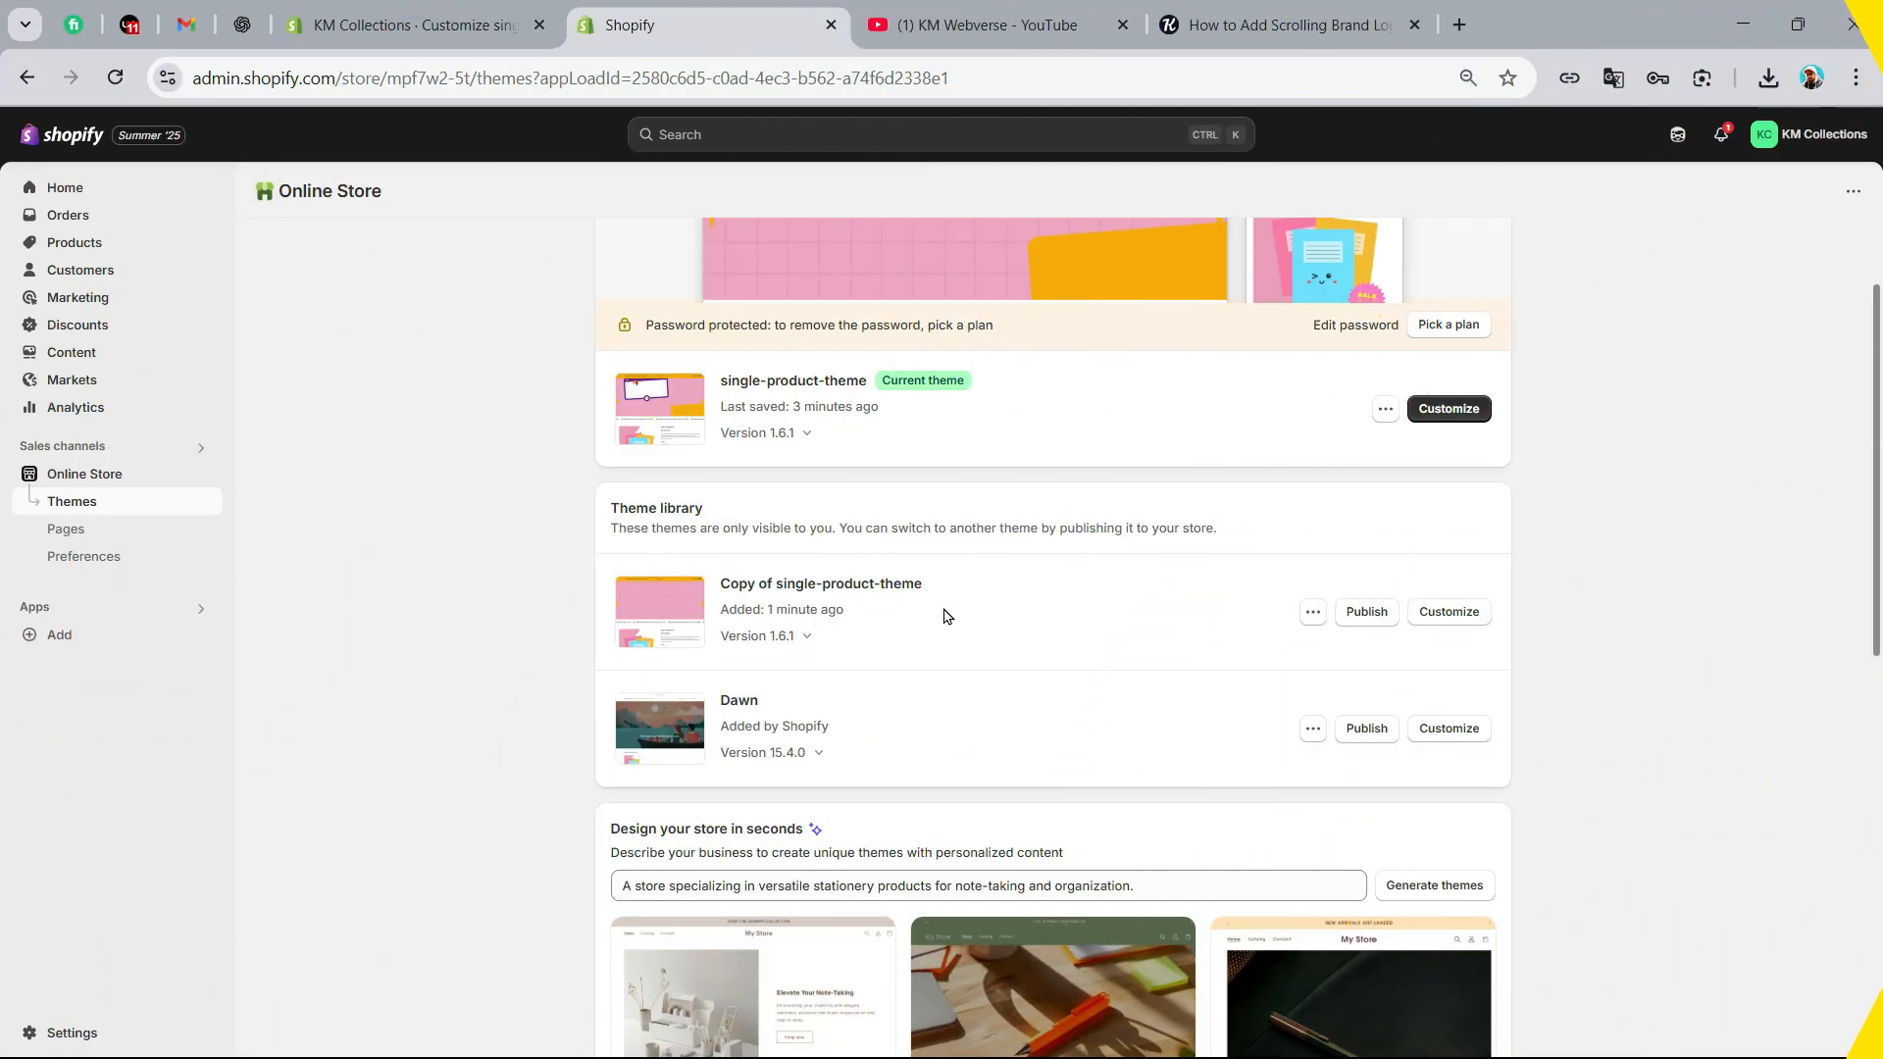
Open the code editor for Copy of single-product-theme and enlarge the page zoom to 125%
click(1312, 612)
click(1190, 802)
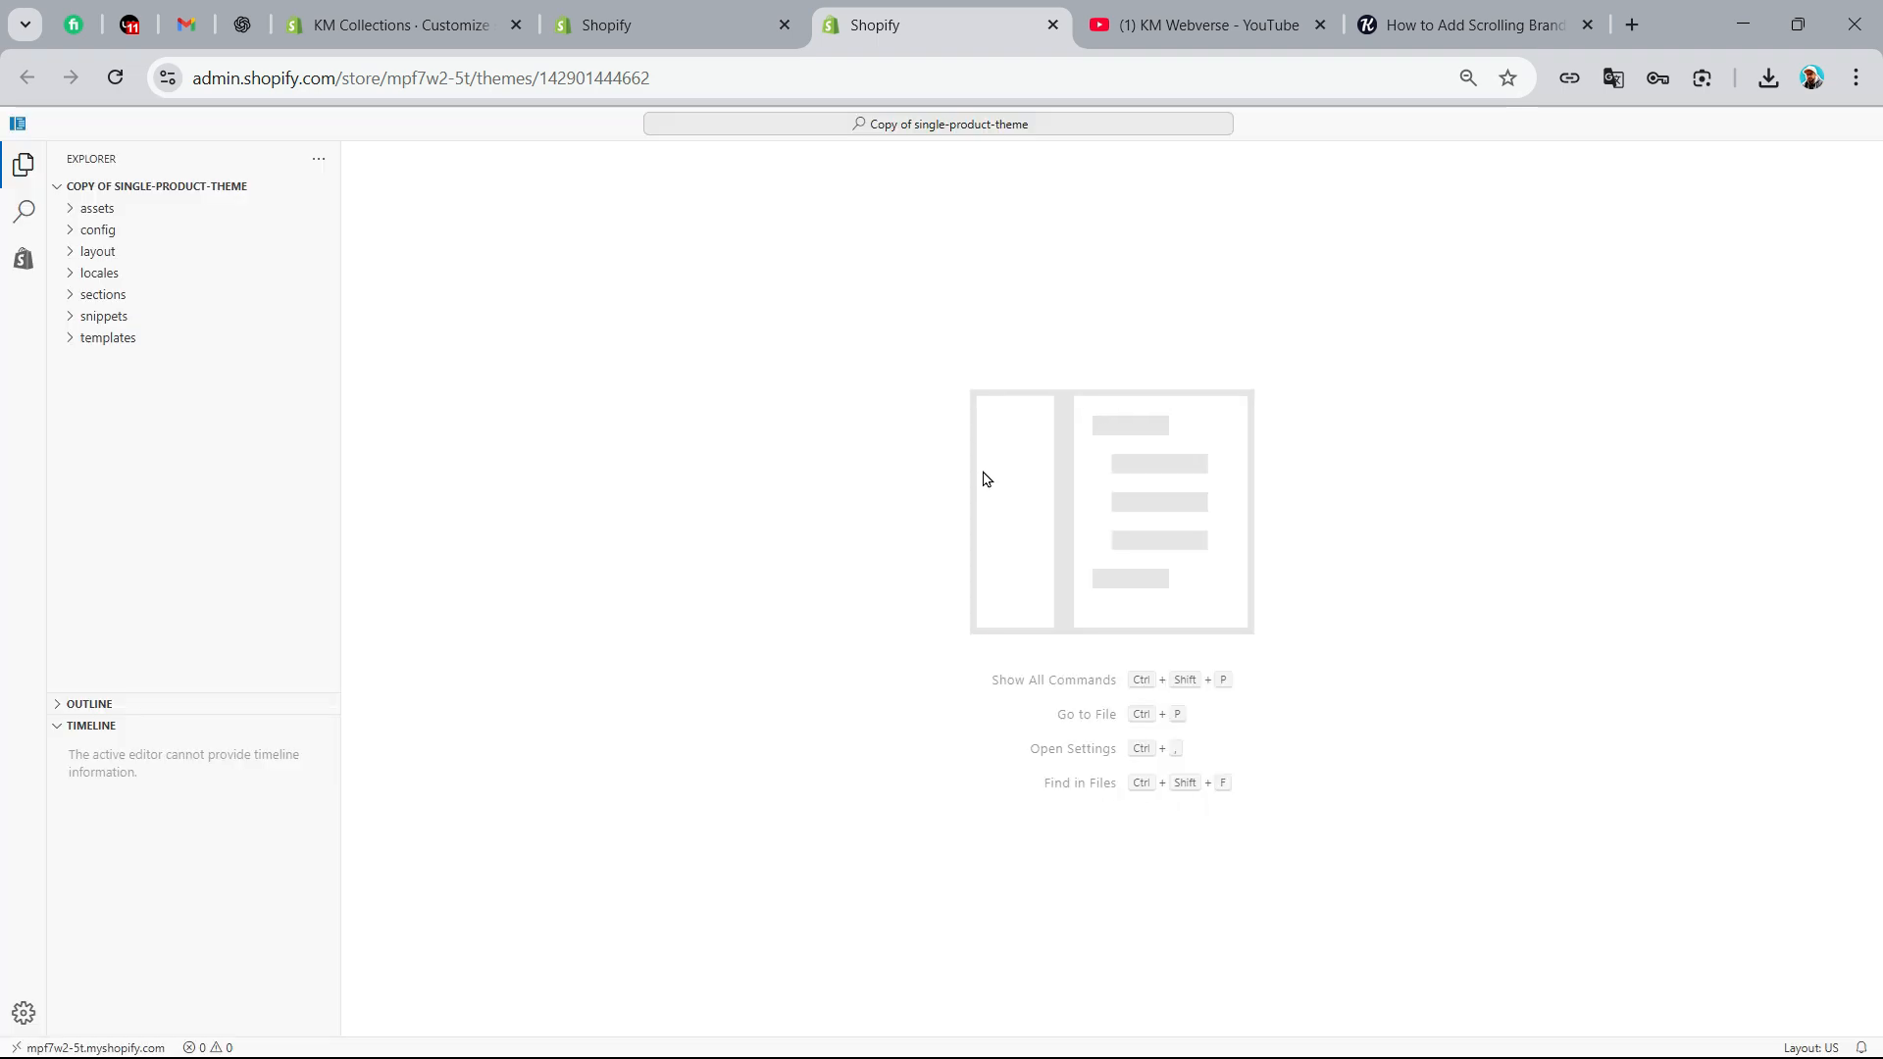
click(1856, 78)
click(1788, 571)
click(1788, 571)
click(1788, 571)
click(1788, 571)
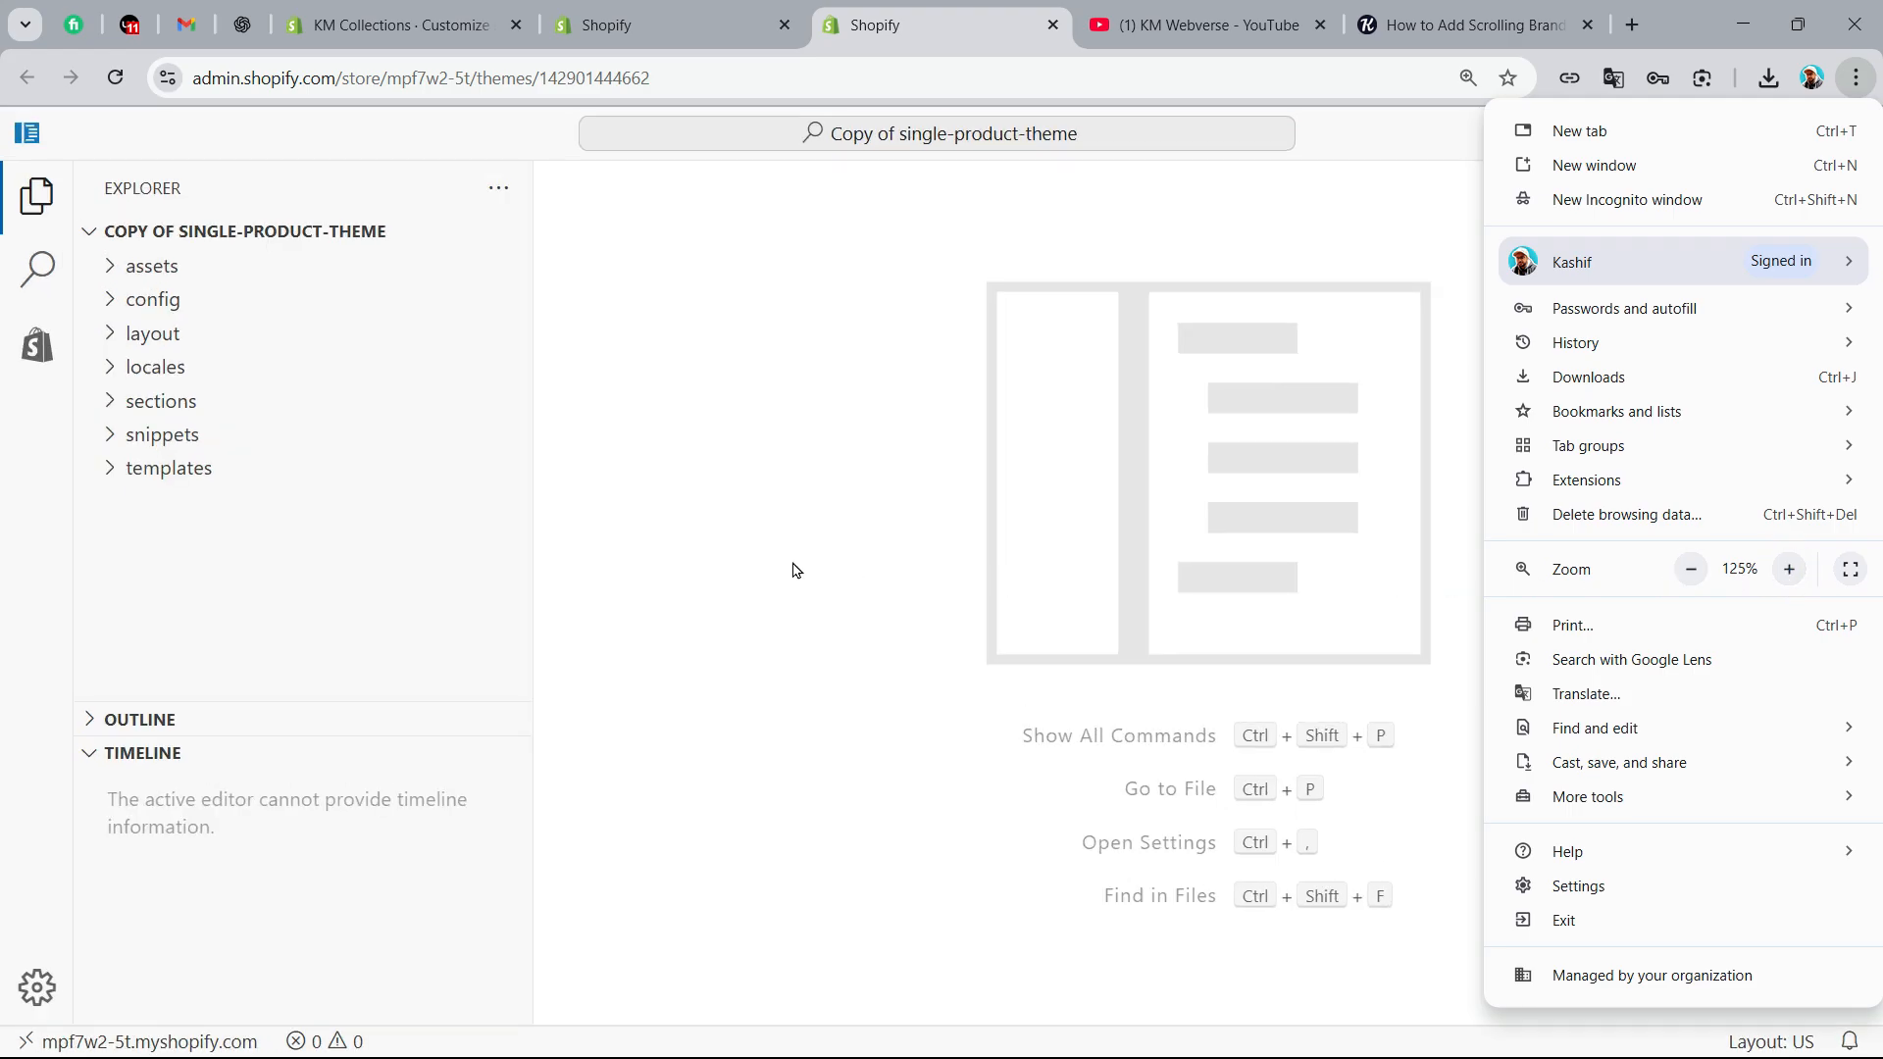
Permanently delete the existing logo-slider.liquid file from the theme's sections folder
click(154, 410)
click(154, 410)
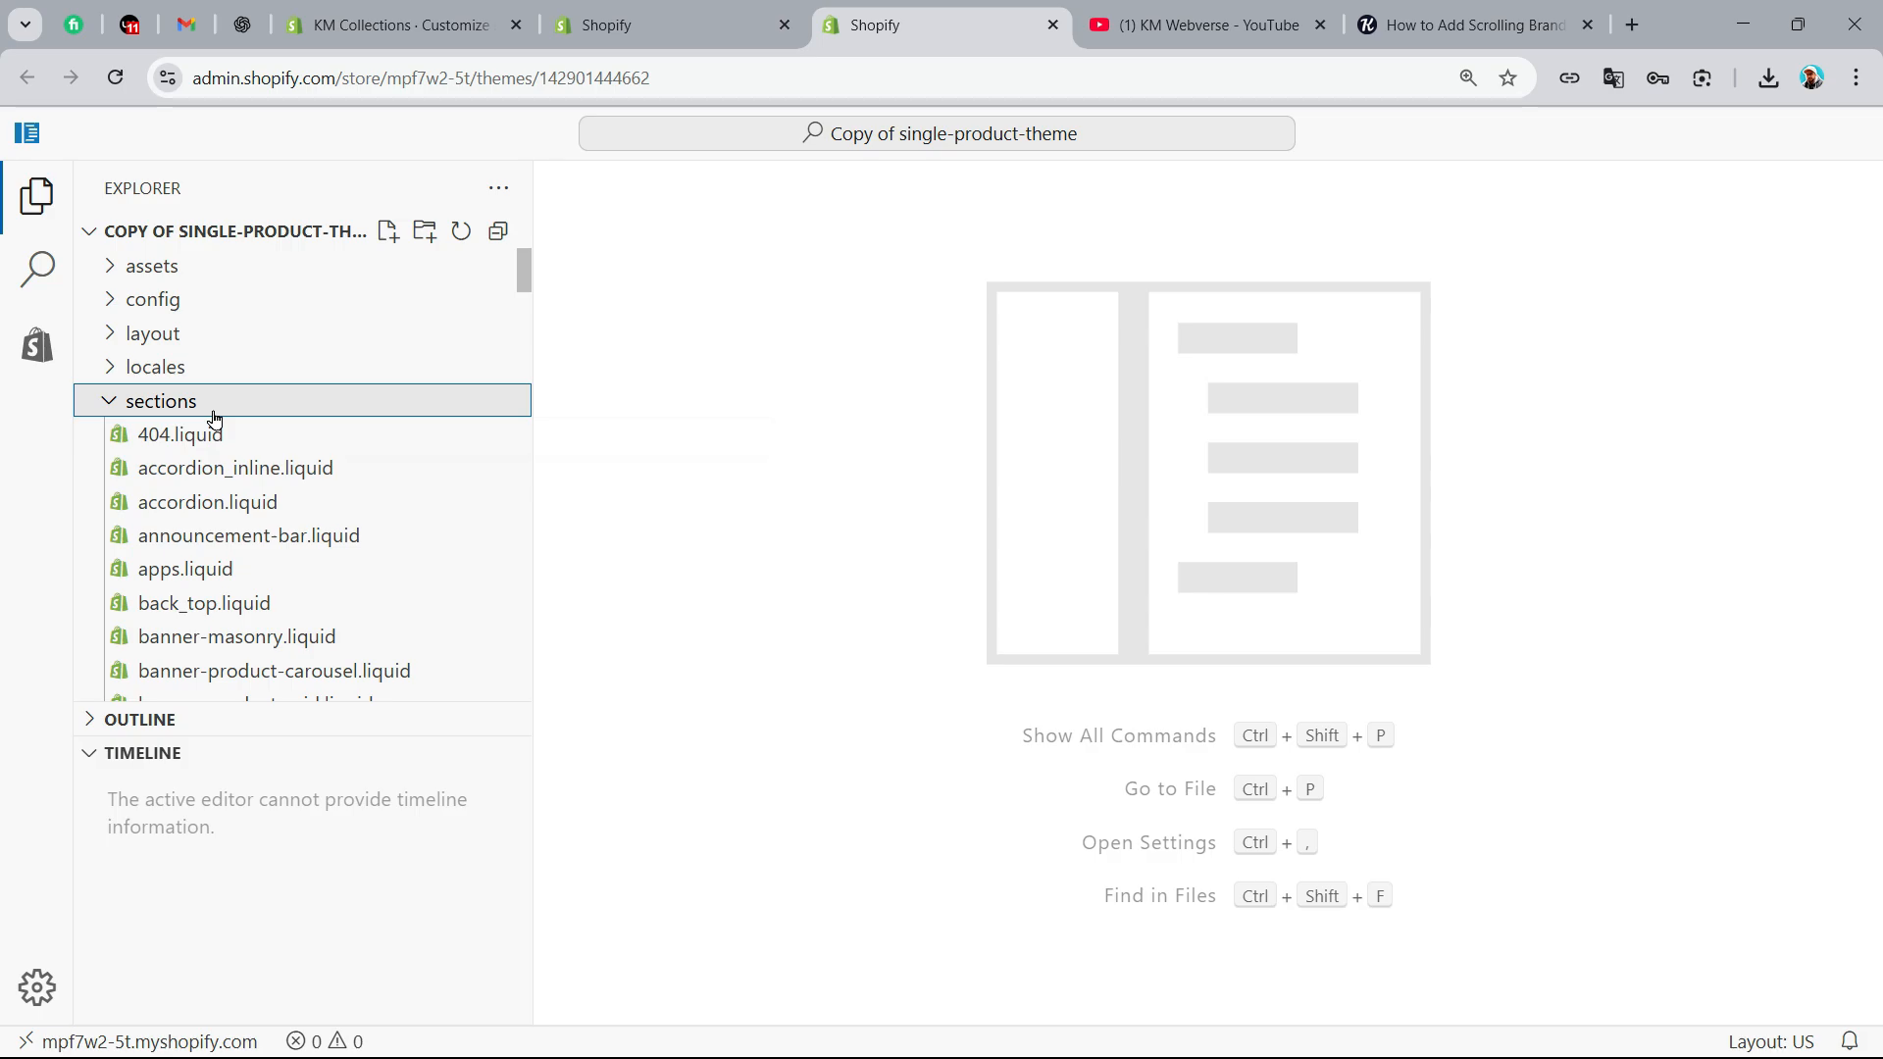
drag(524, 278, 521, 443)
click(258, 504)
right_click(264, 515)
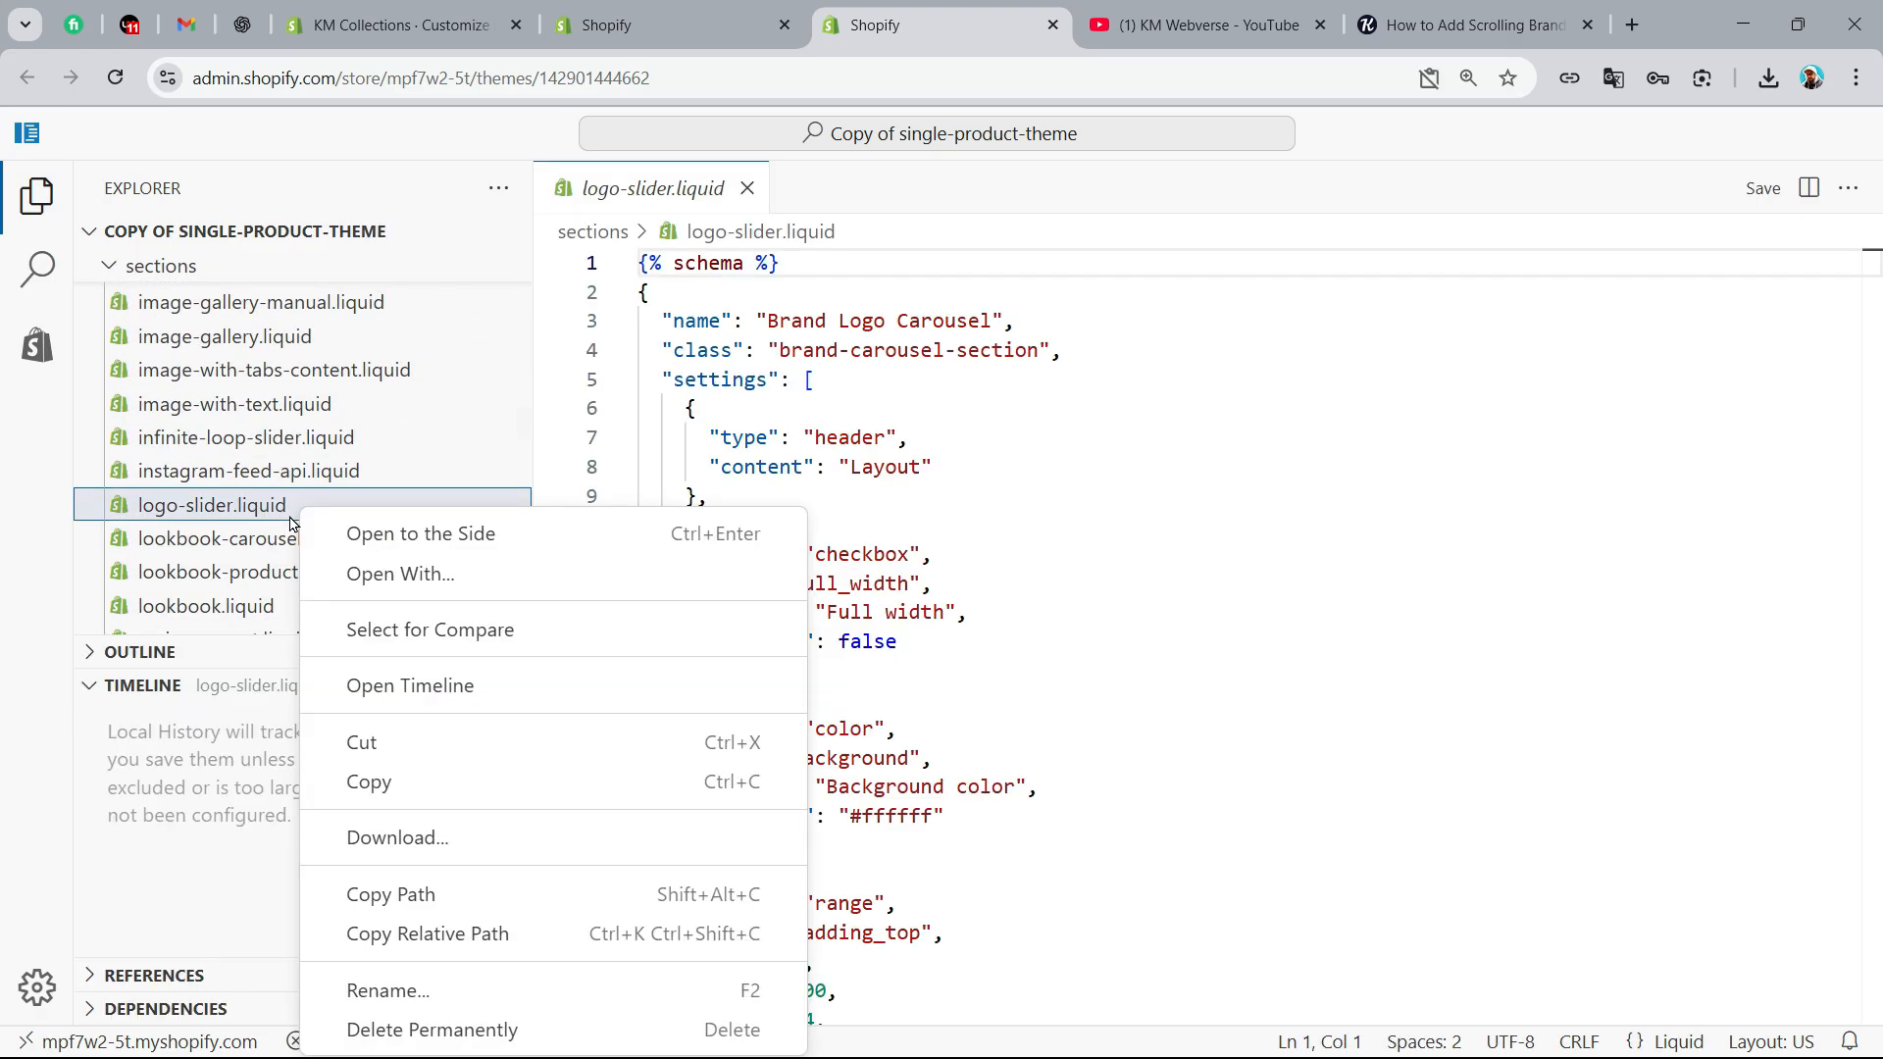
click(432, 1029)
click(1139, 673)
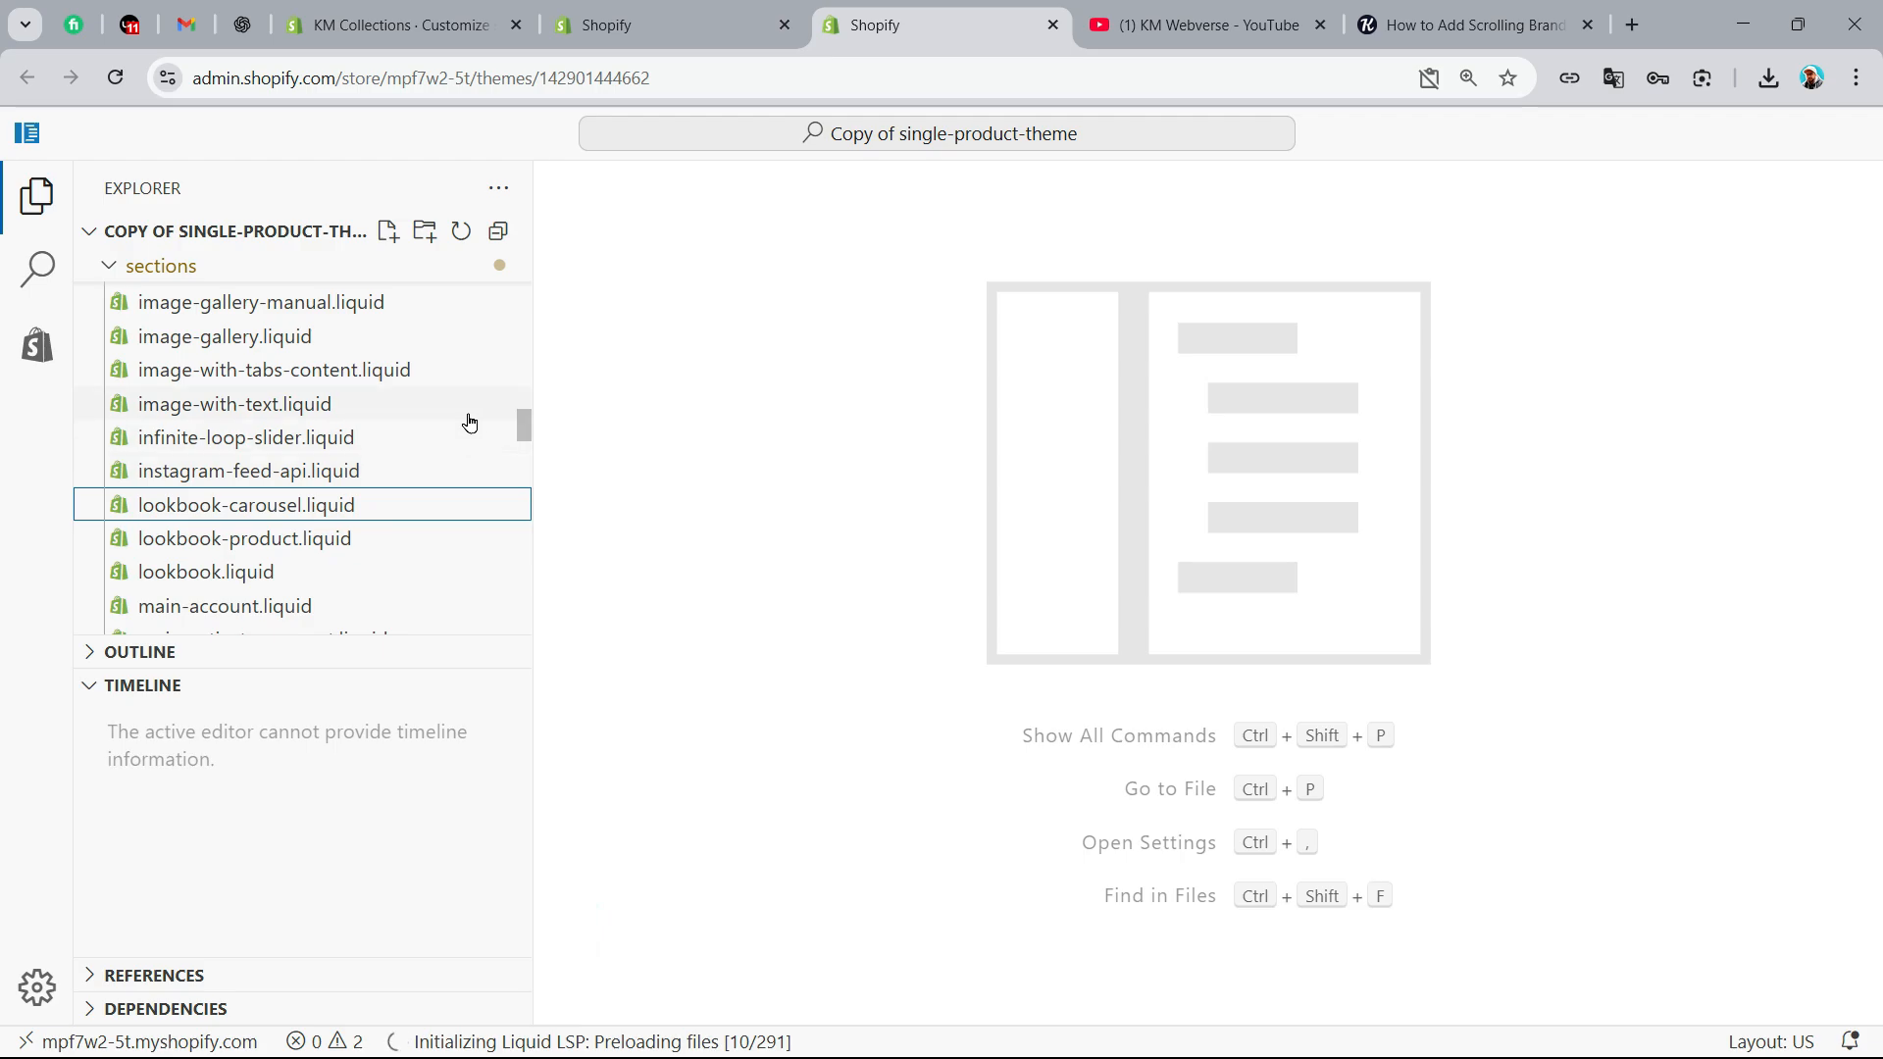
Create a new file named logo-slider.liquid in the sections folder, copying the base name from the article
drag(526, 420, 525, 260)
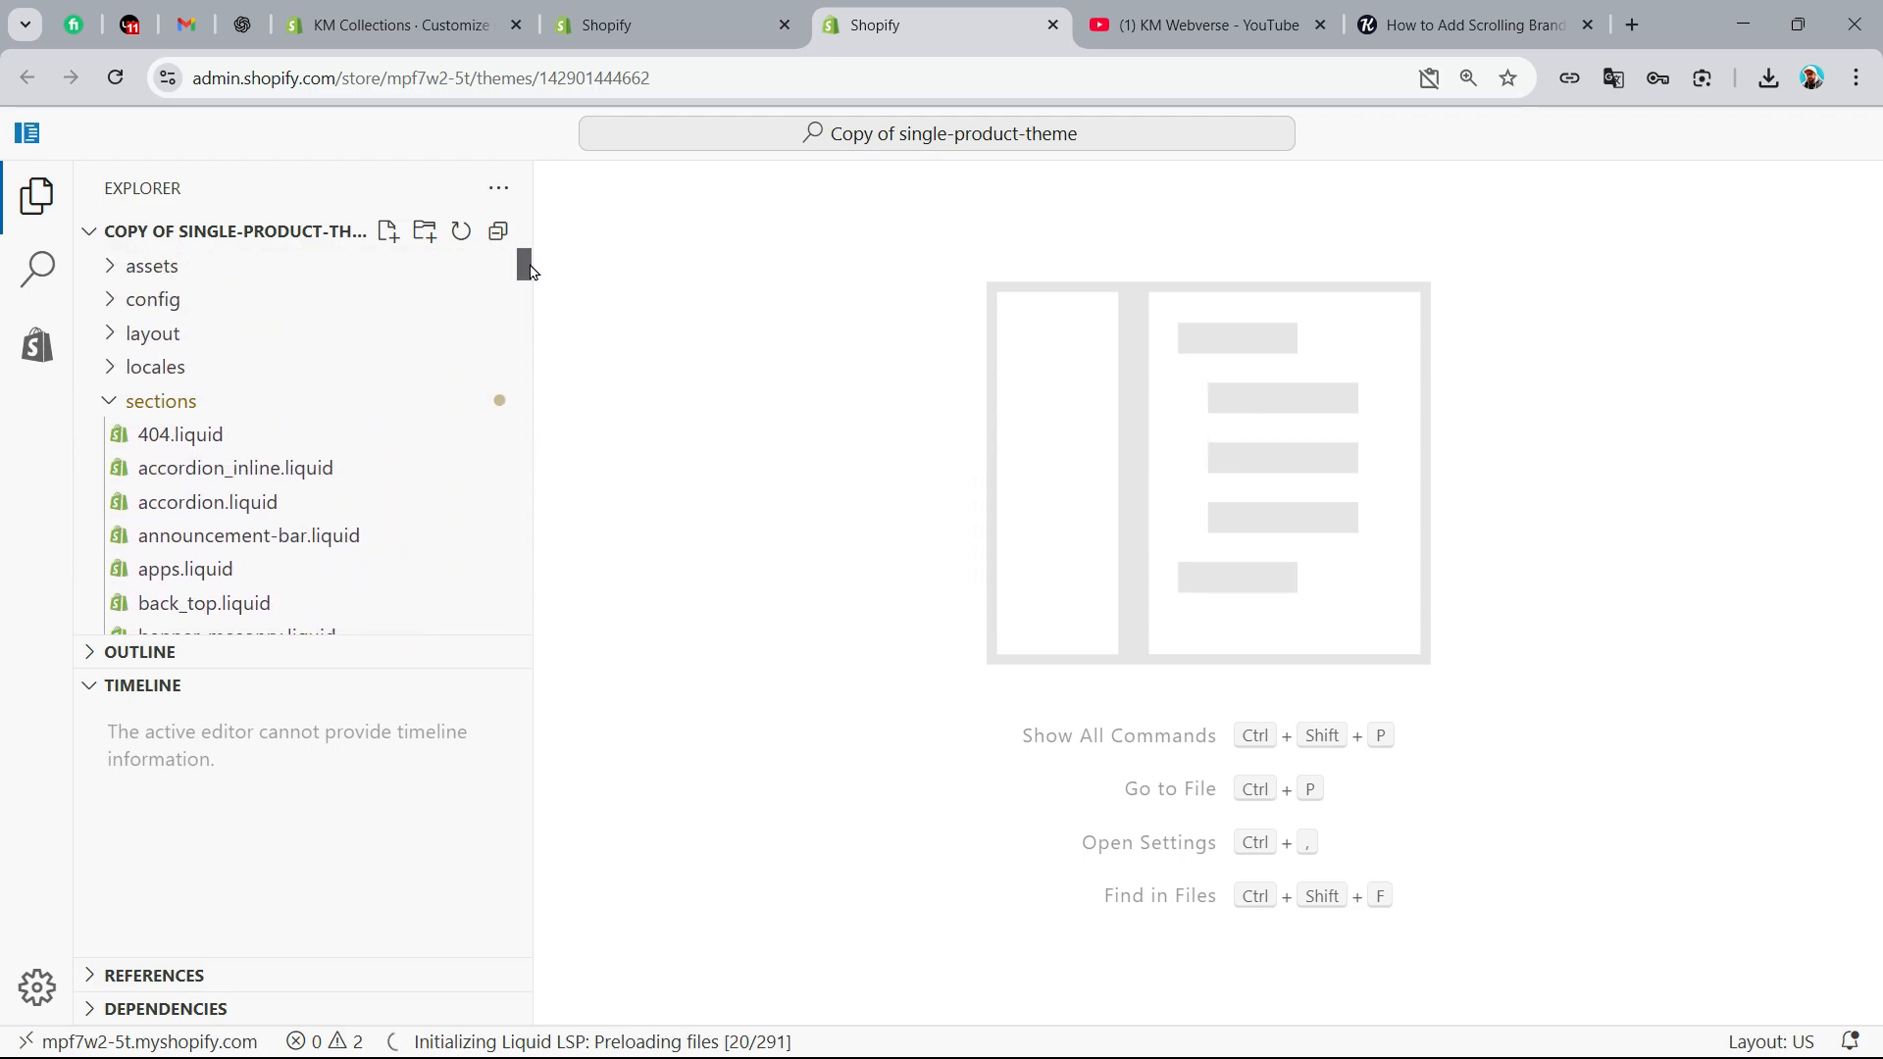
click(388, 233)
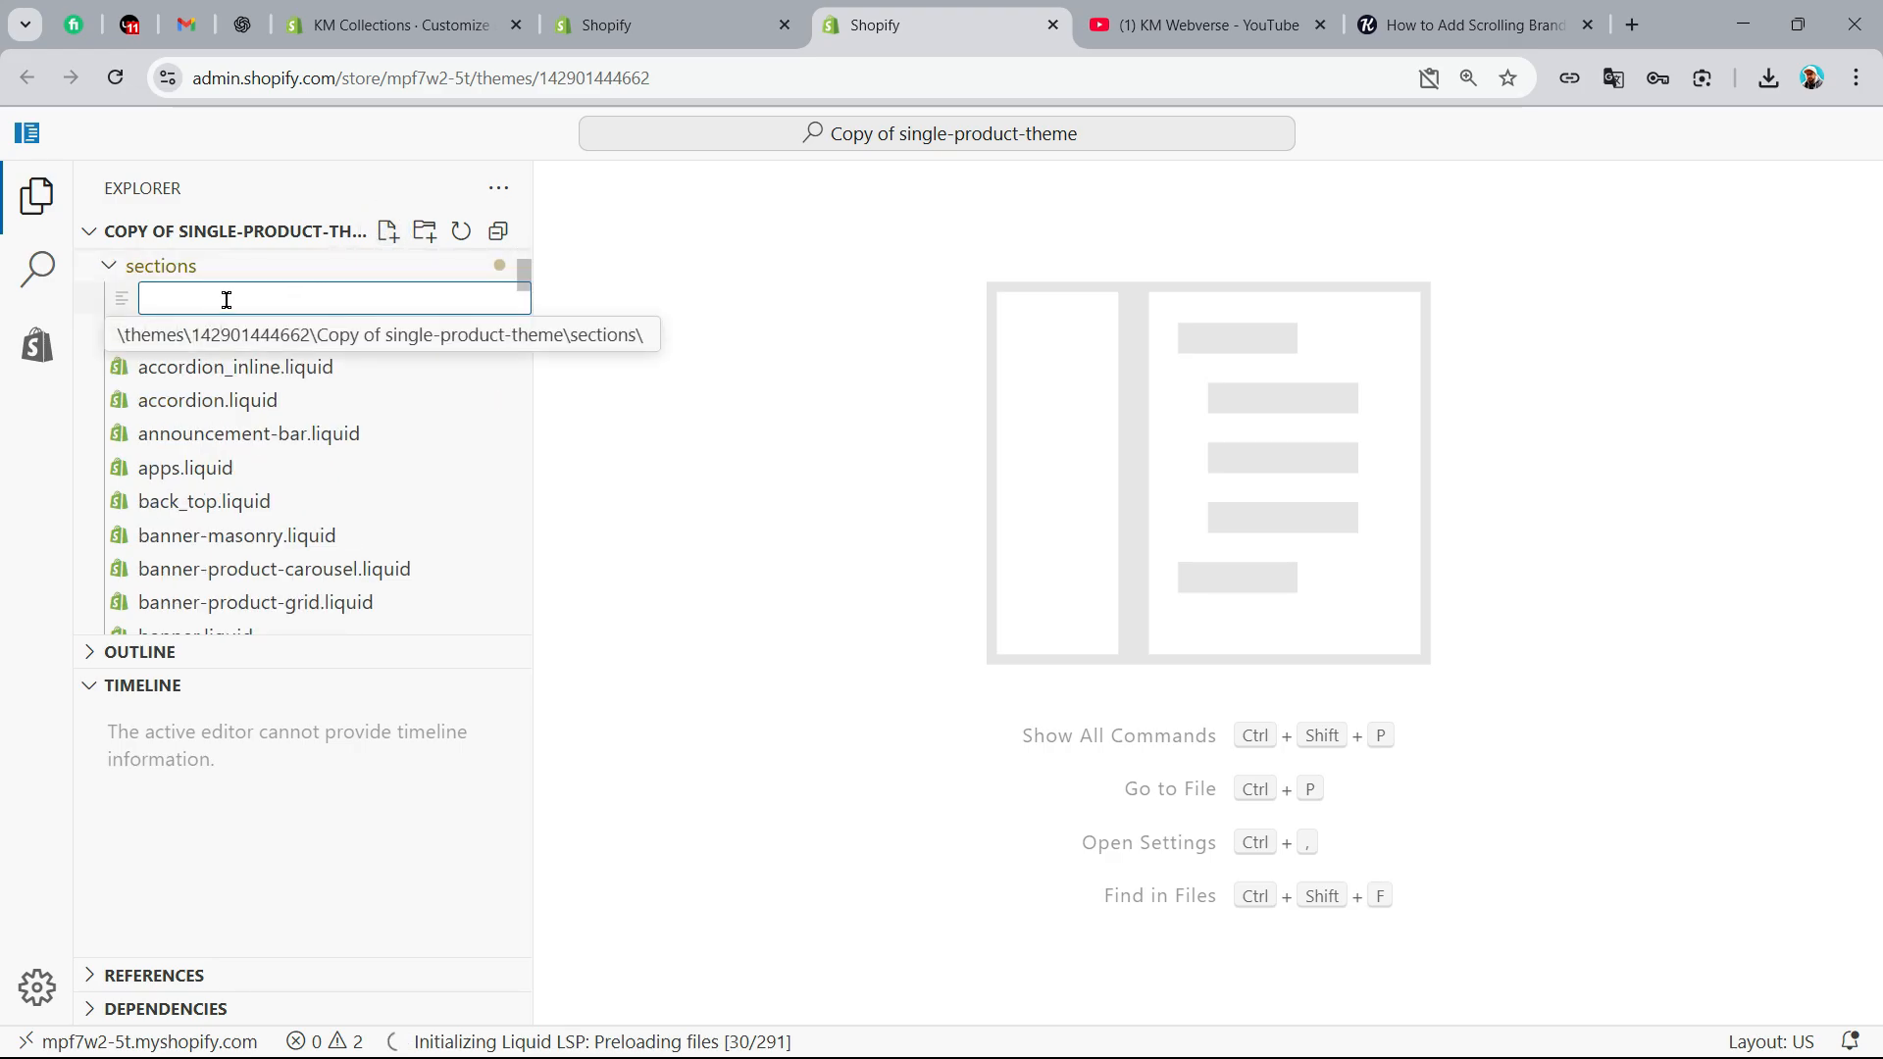
click(1471, 24)
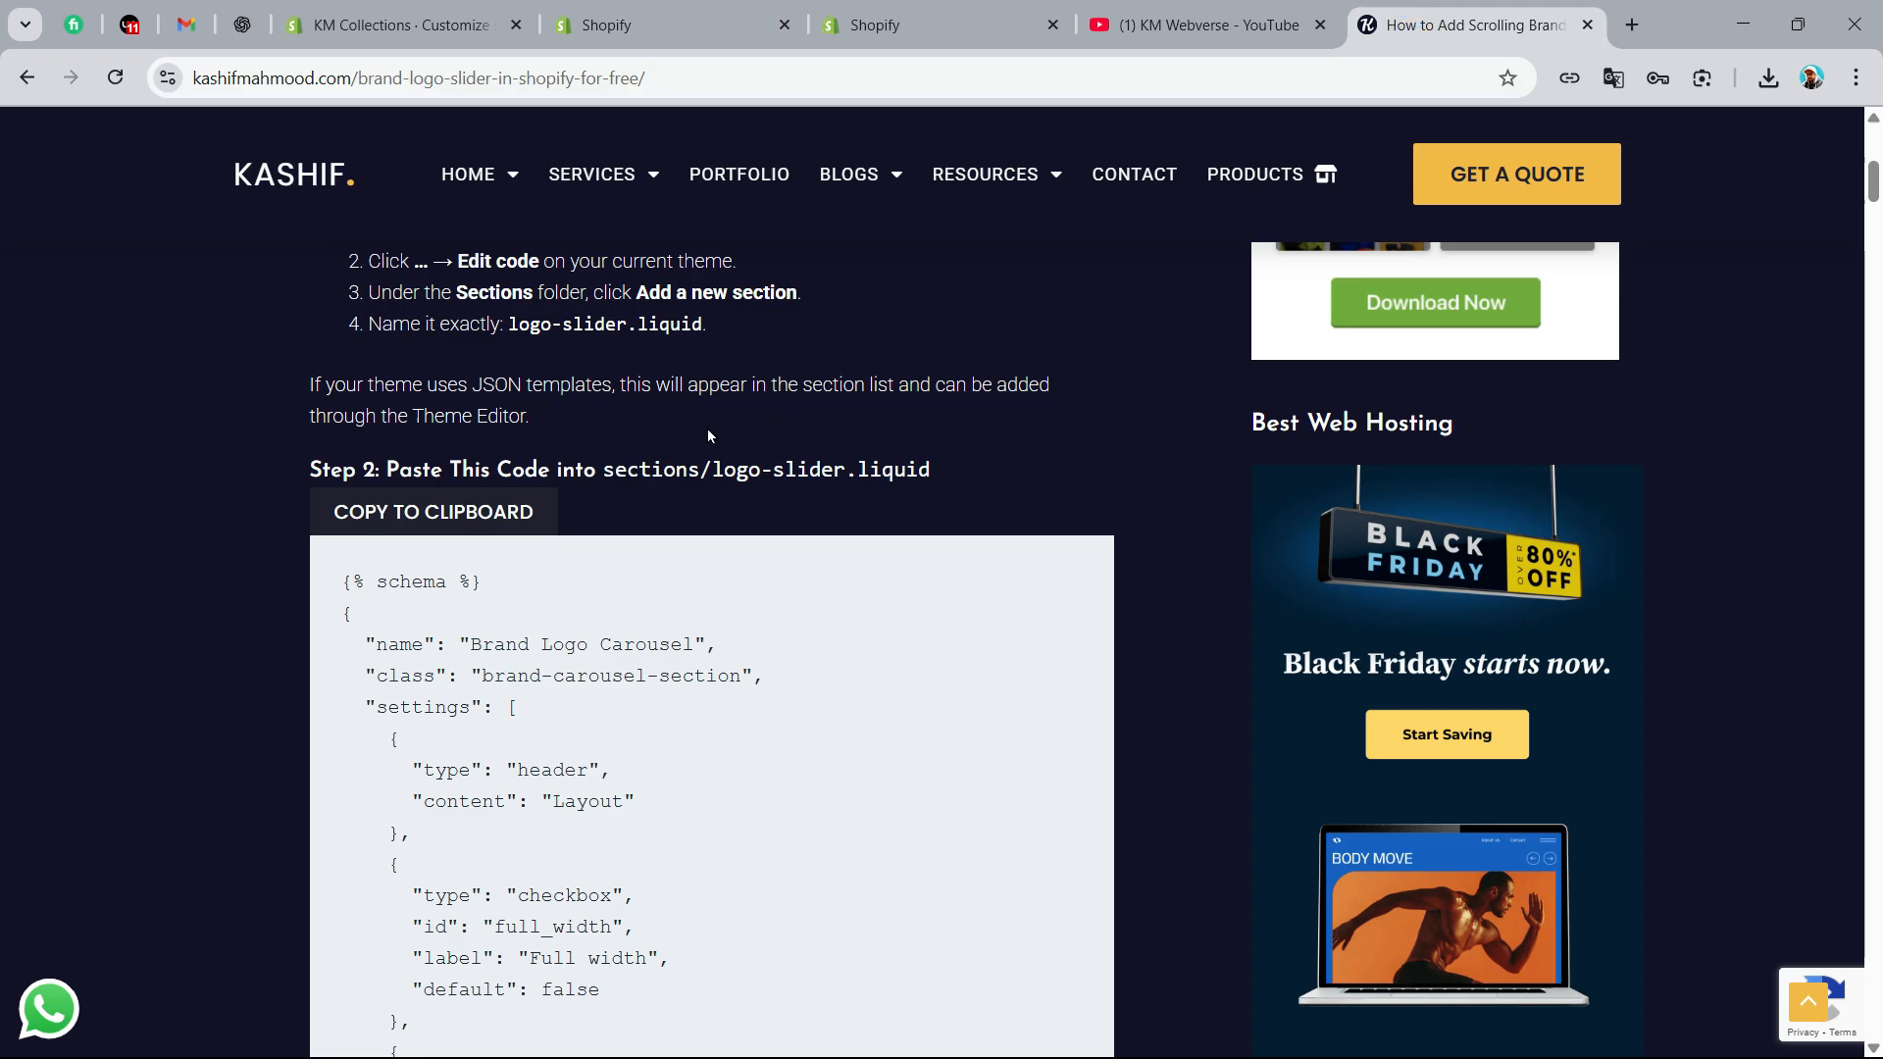
drag(713, 470, 845, 469)
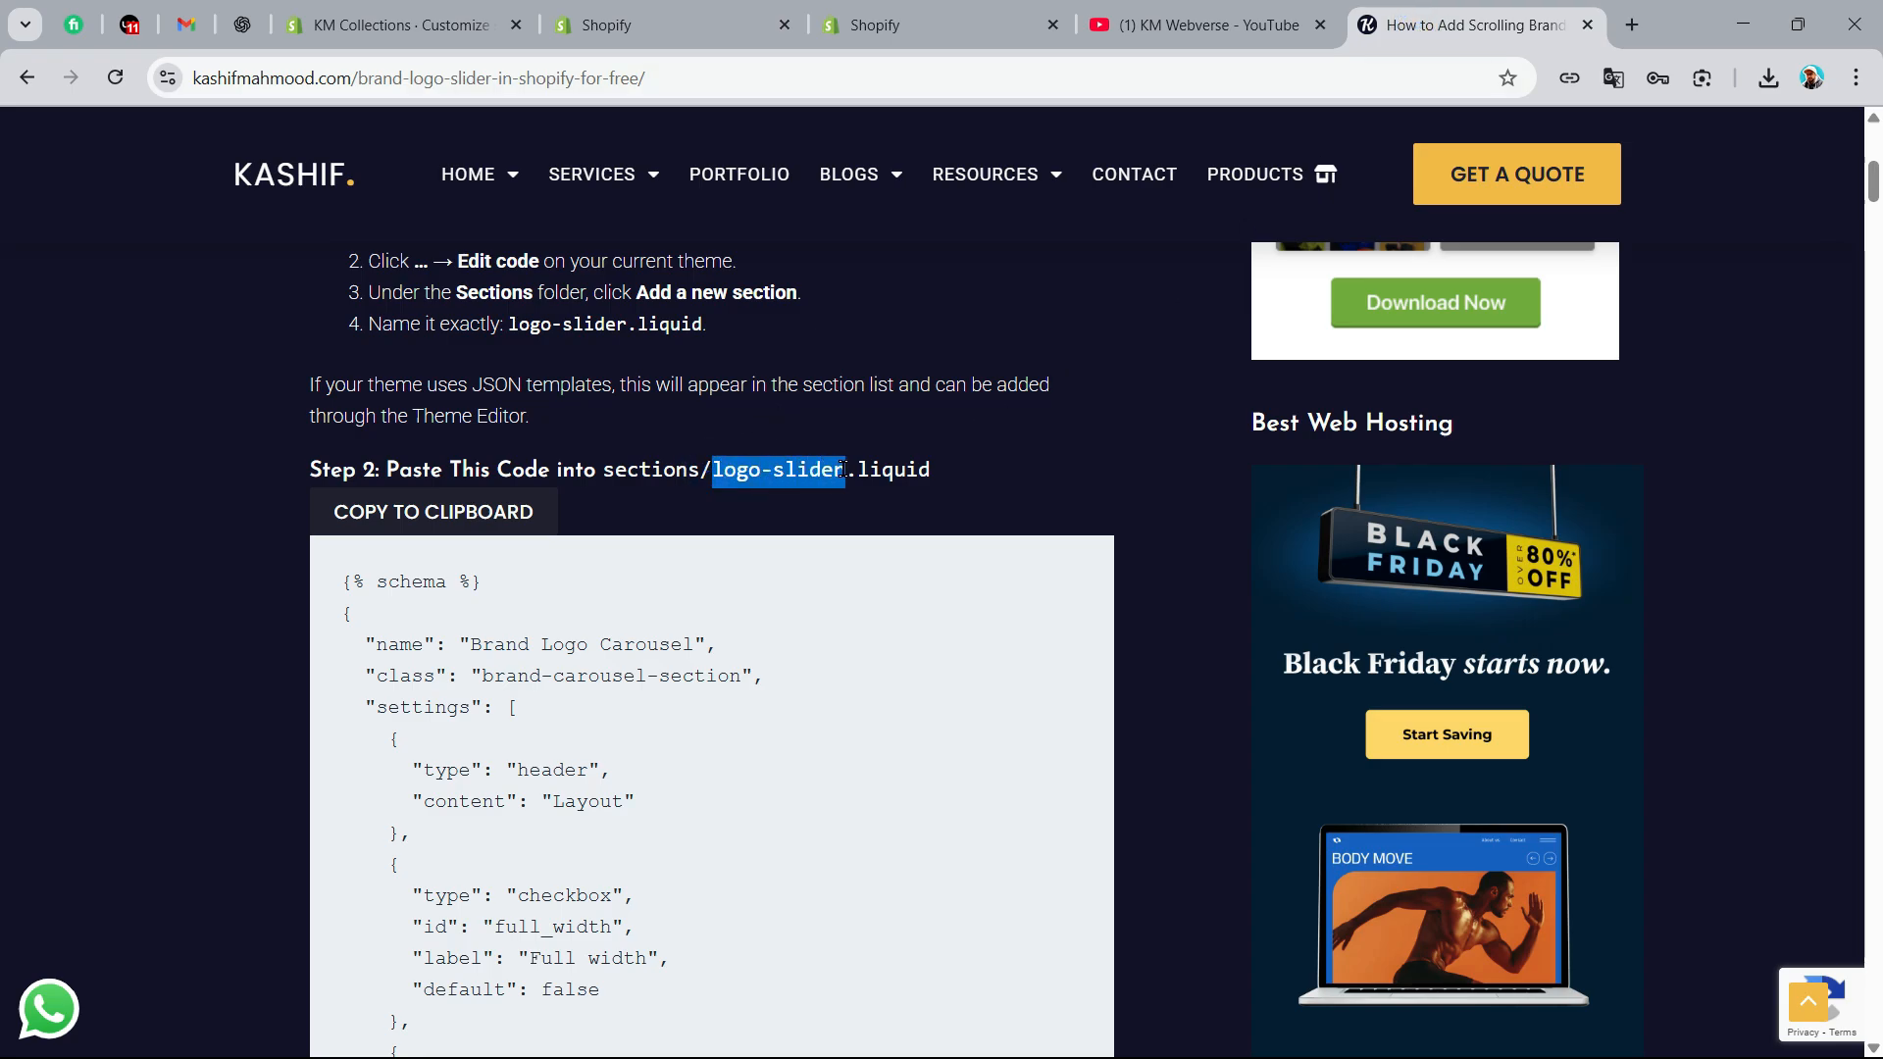
right_click(760, 475)
click(803, 497)
click(874, 25)
right_click(223, 302)
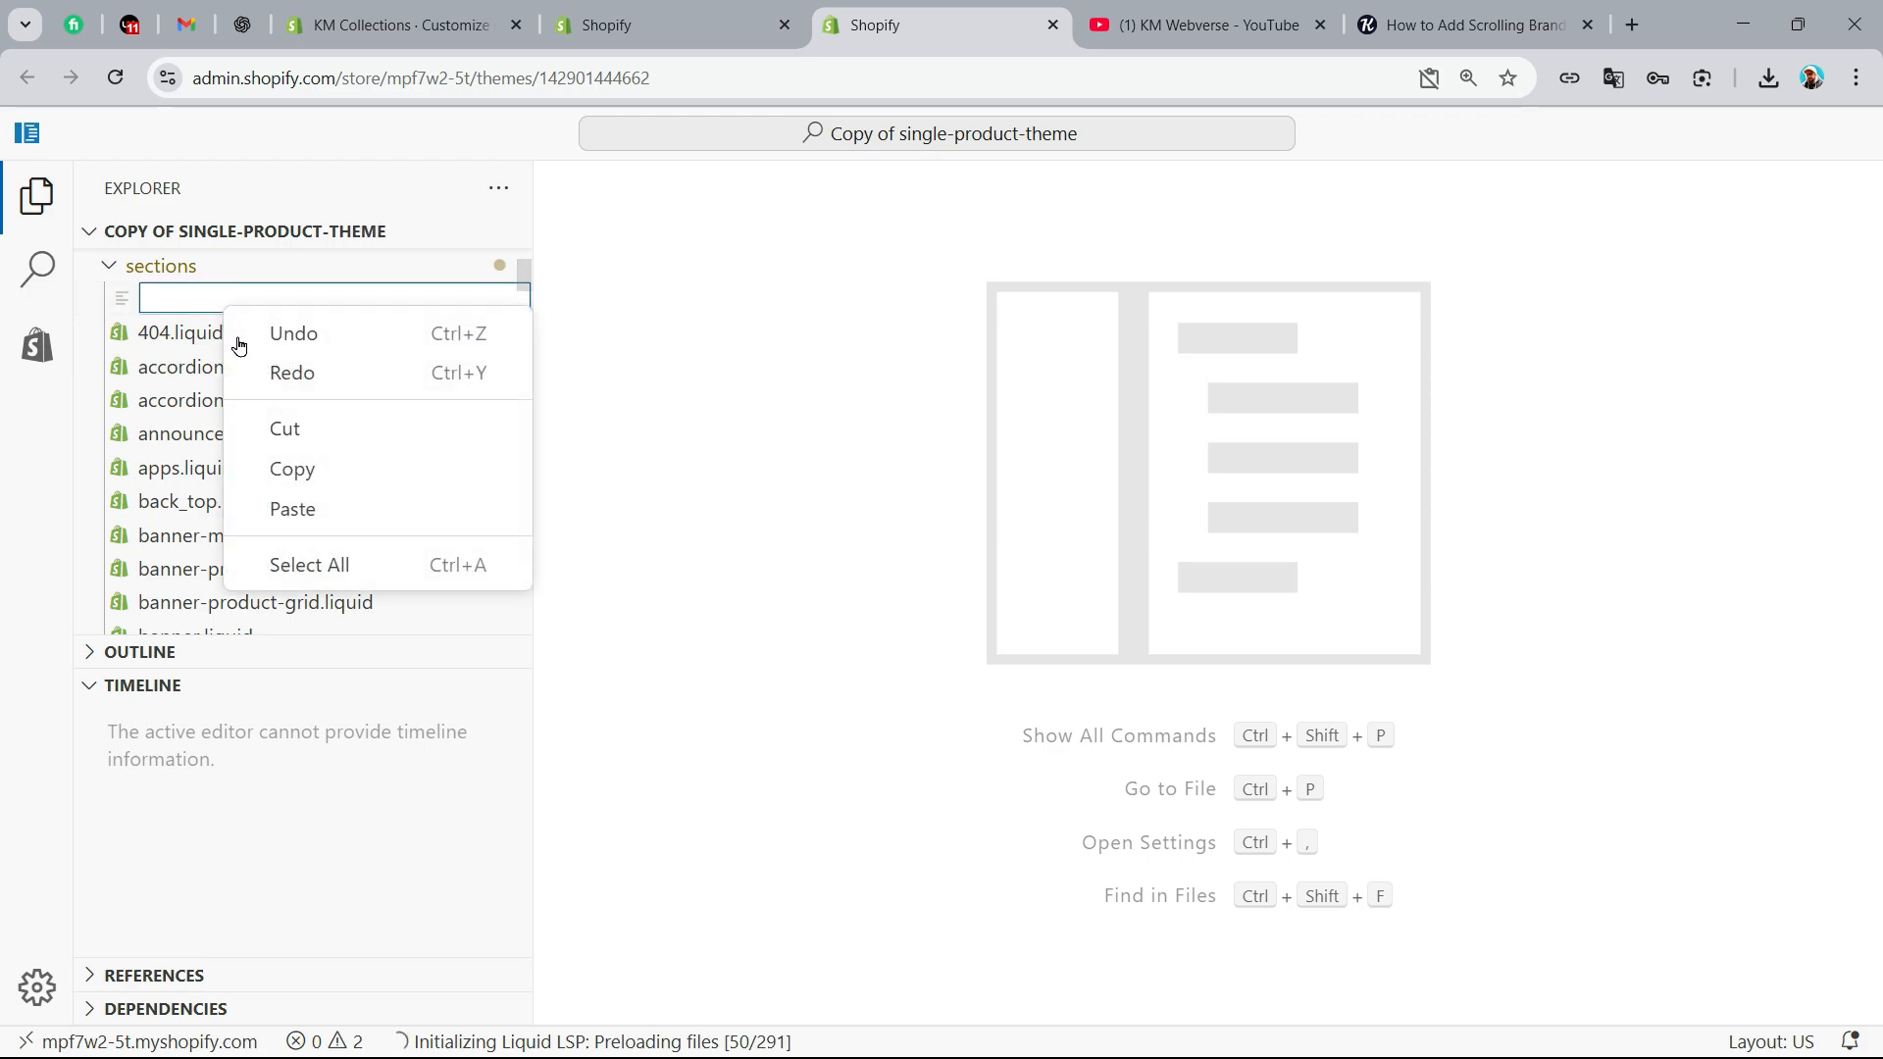
click(314, 509)
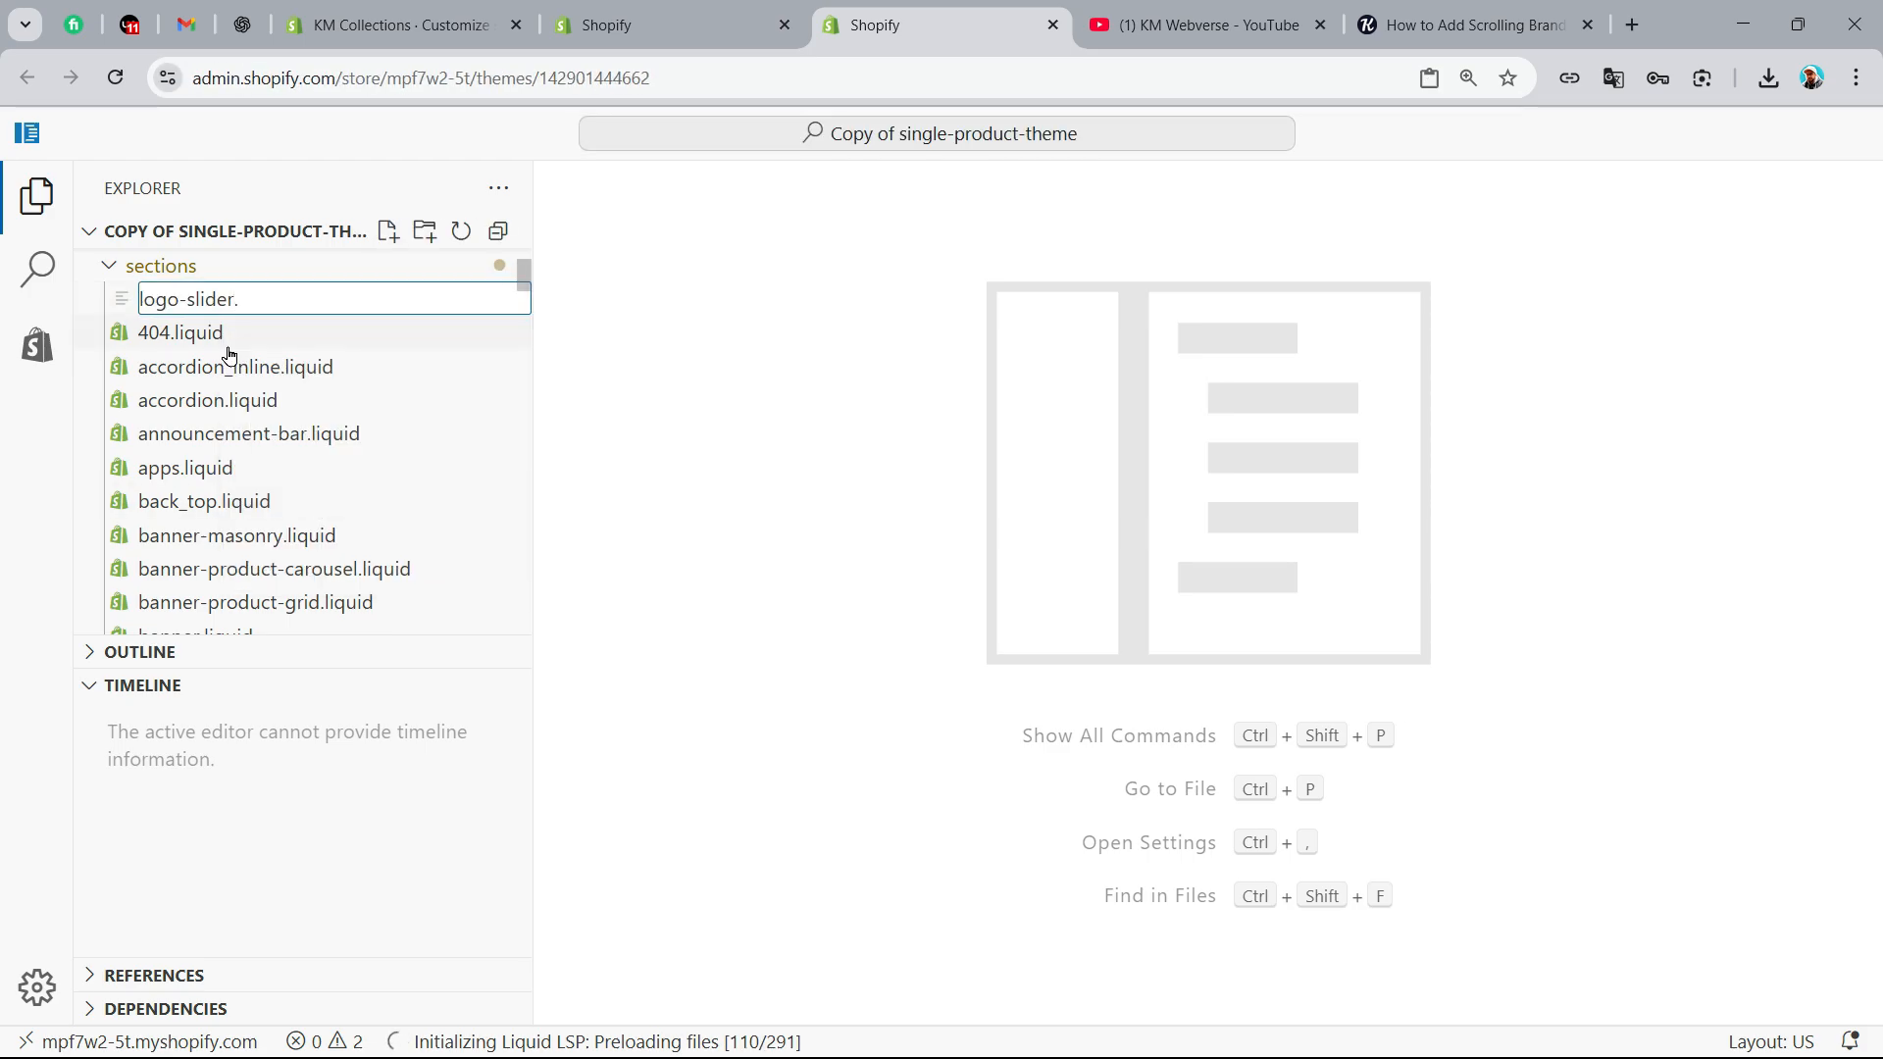
text(.liquid)
key(Return)
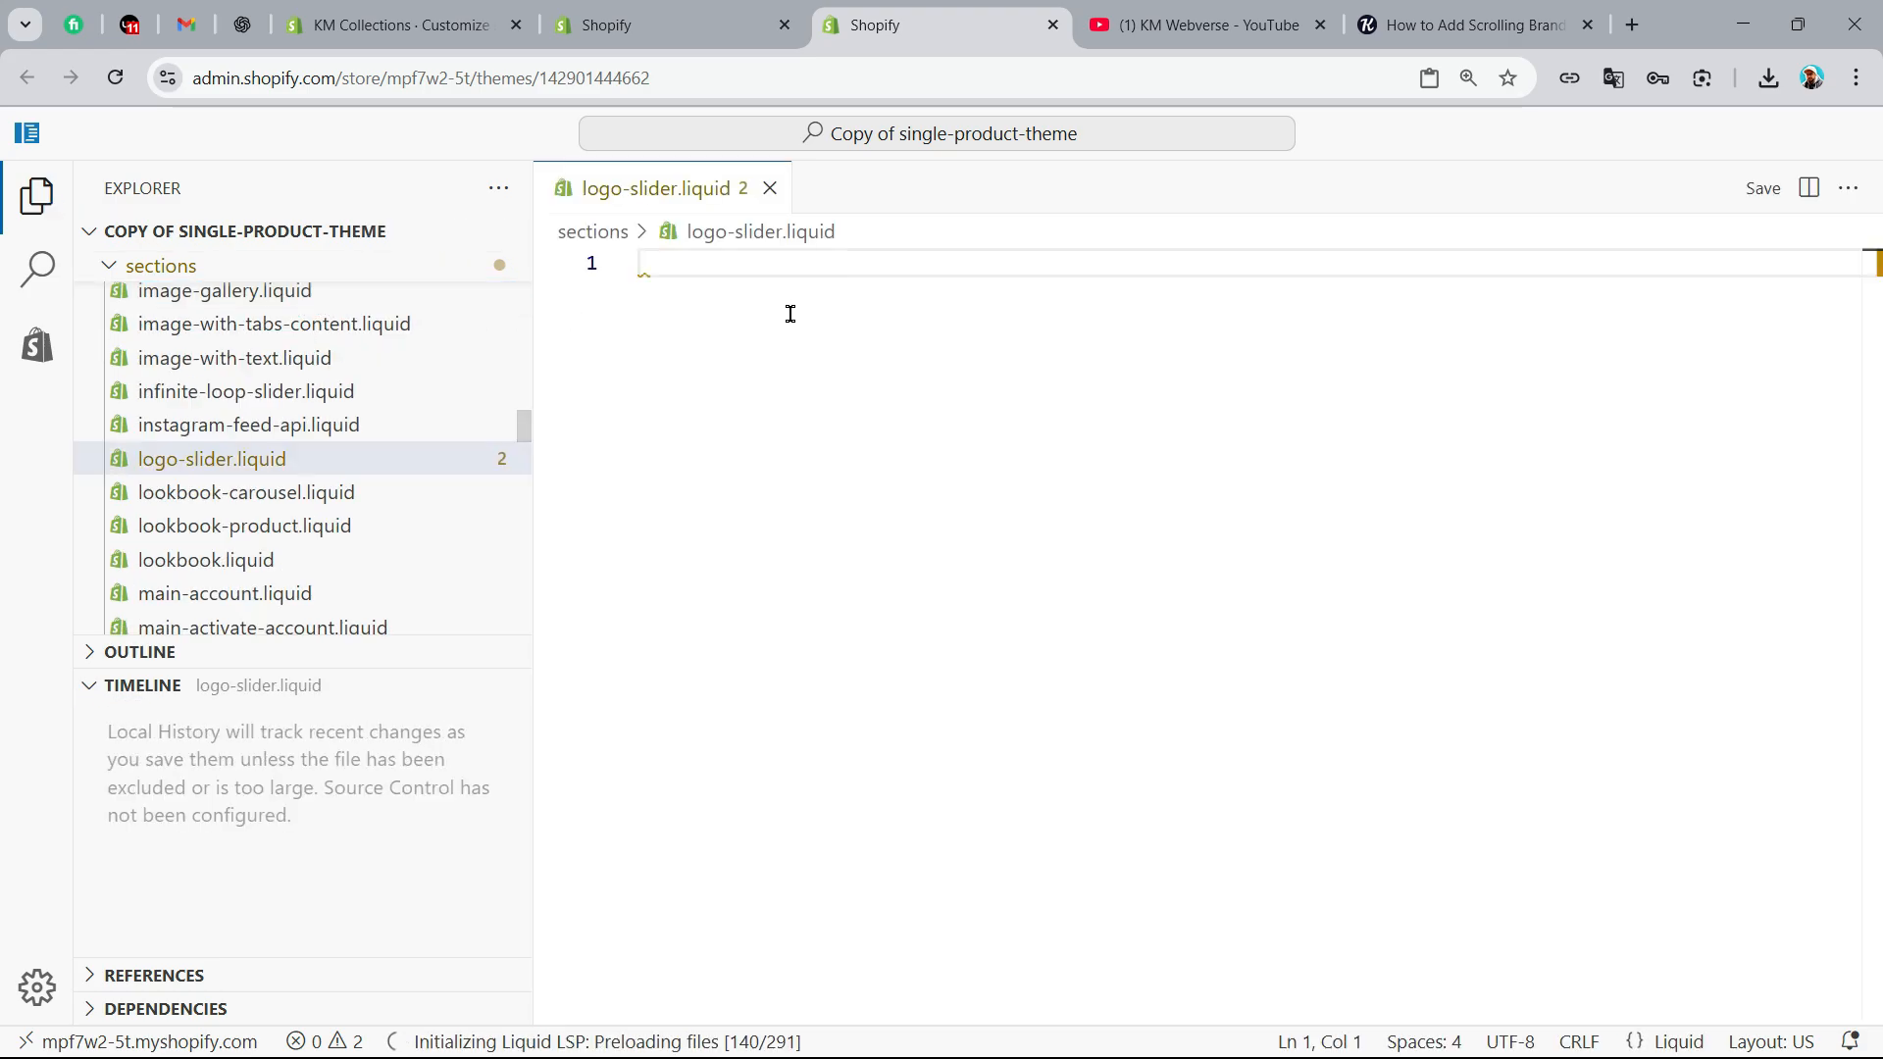
Copy the article's full Brand Logo Carousel code and paste it into the empty logo-slider.liquid file
click(1455, 24)
click(392, 515)
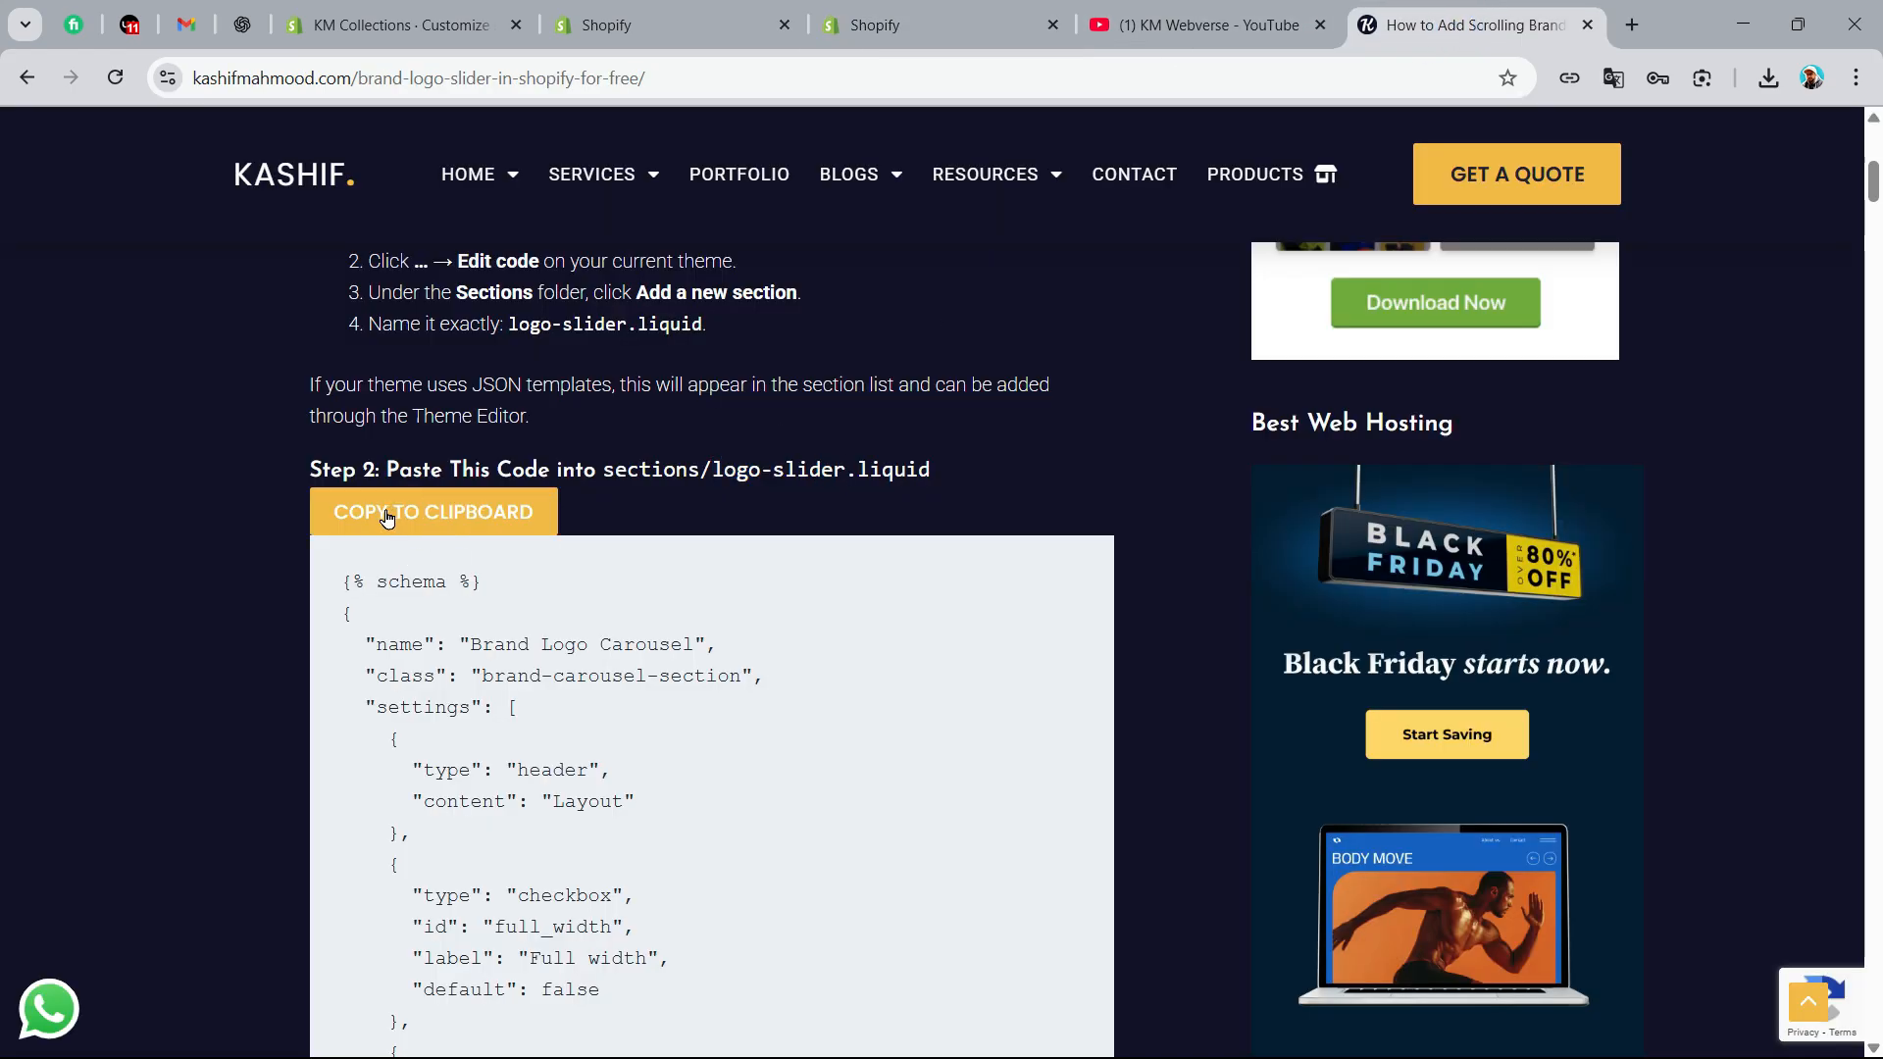
click(922, 25)
key(ctrl+v)
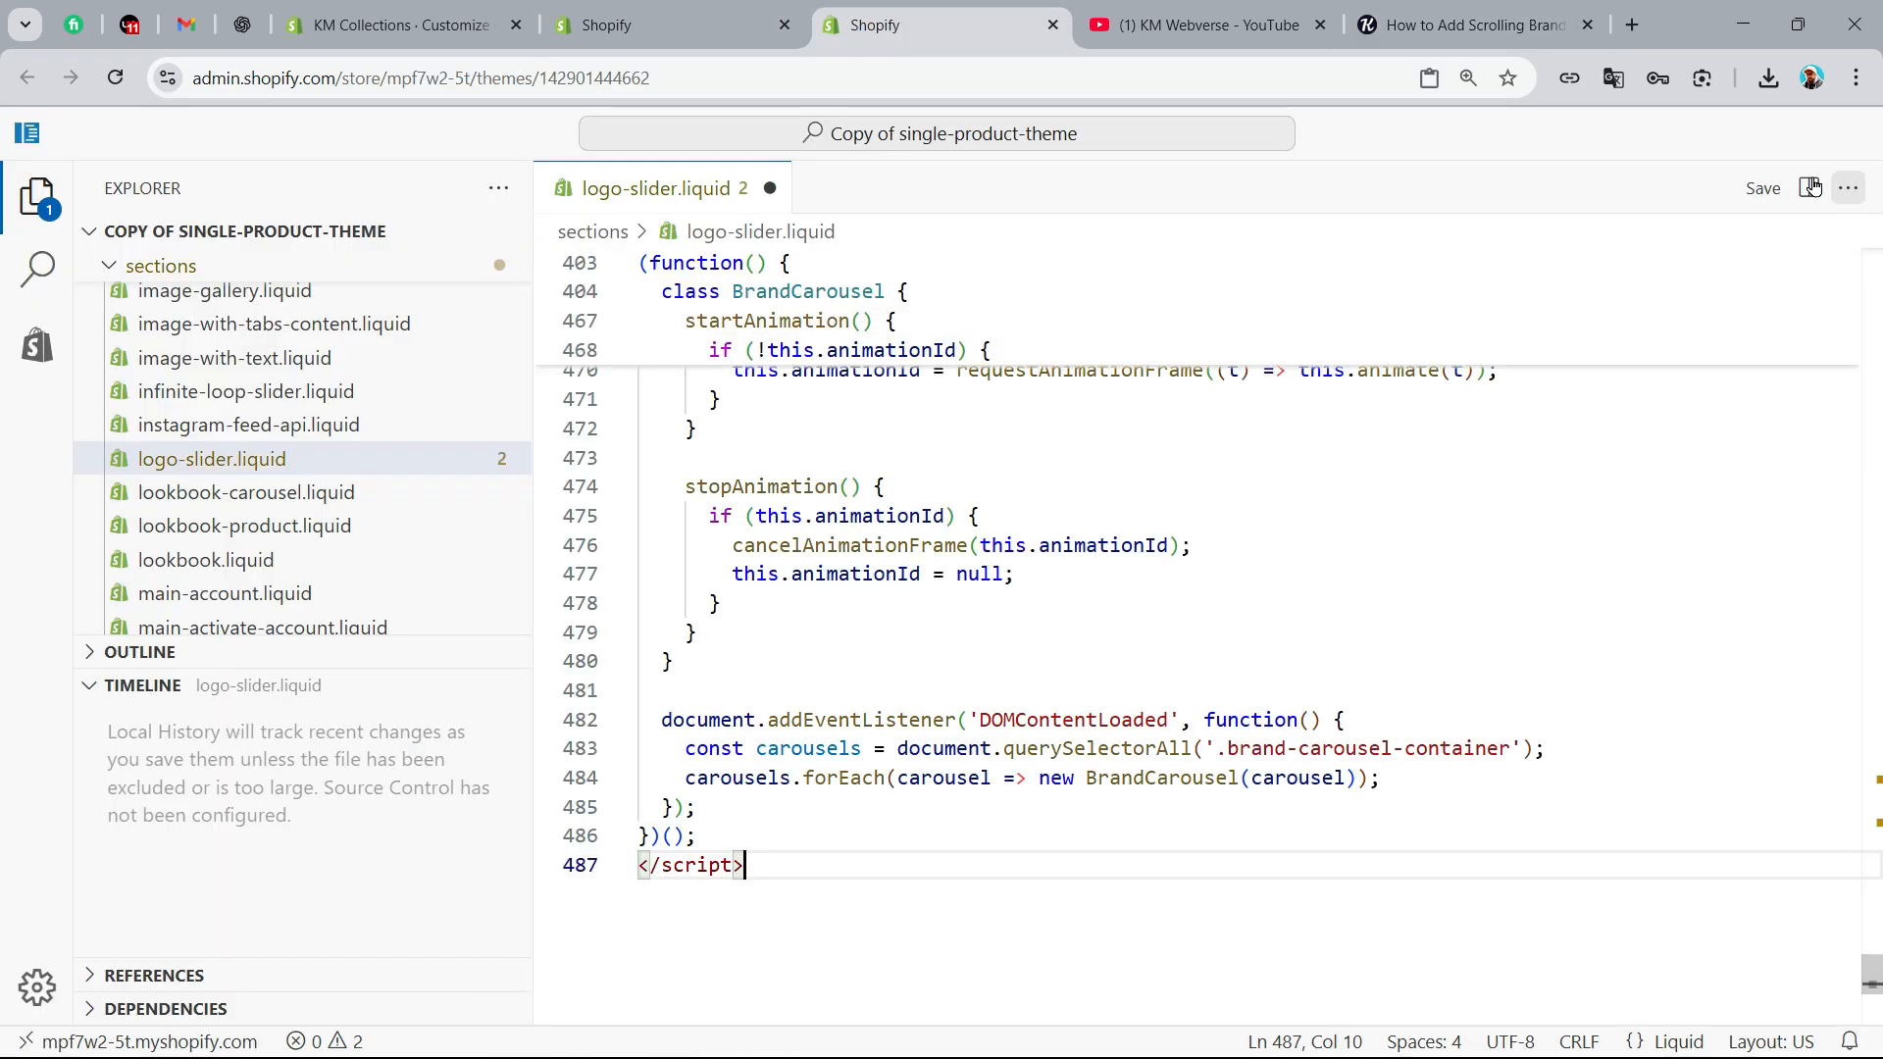
Save the logo-slider.liquid file and open the theme customizer for Copy of single-product-theme
click(1761, 189)
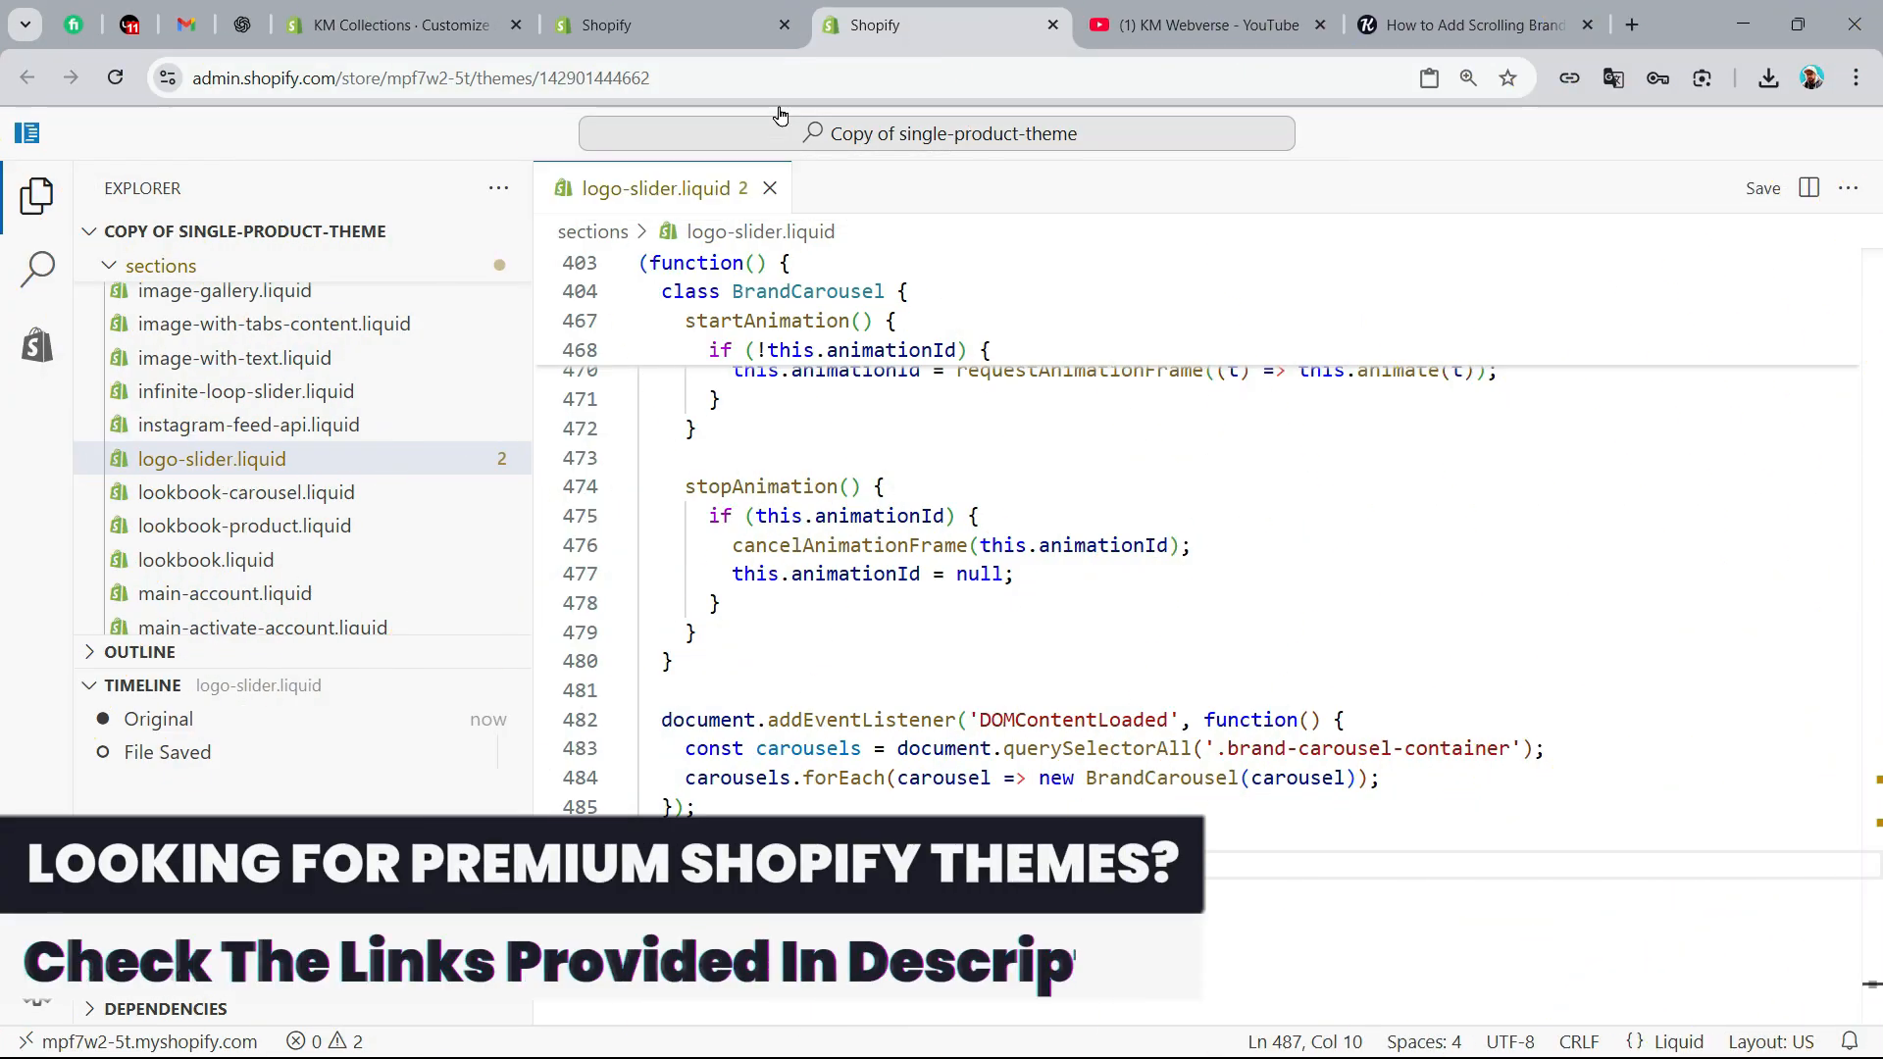
click(673, 24)
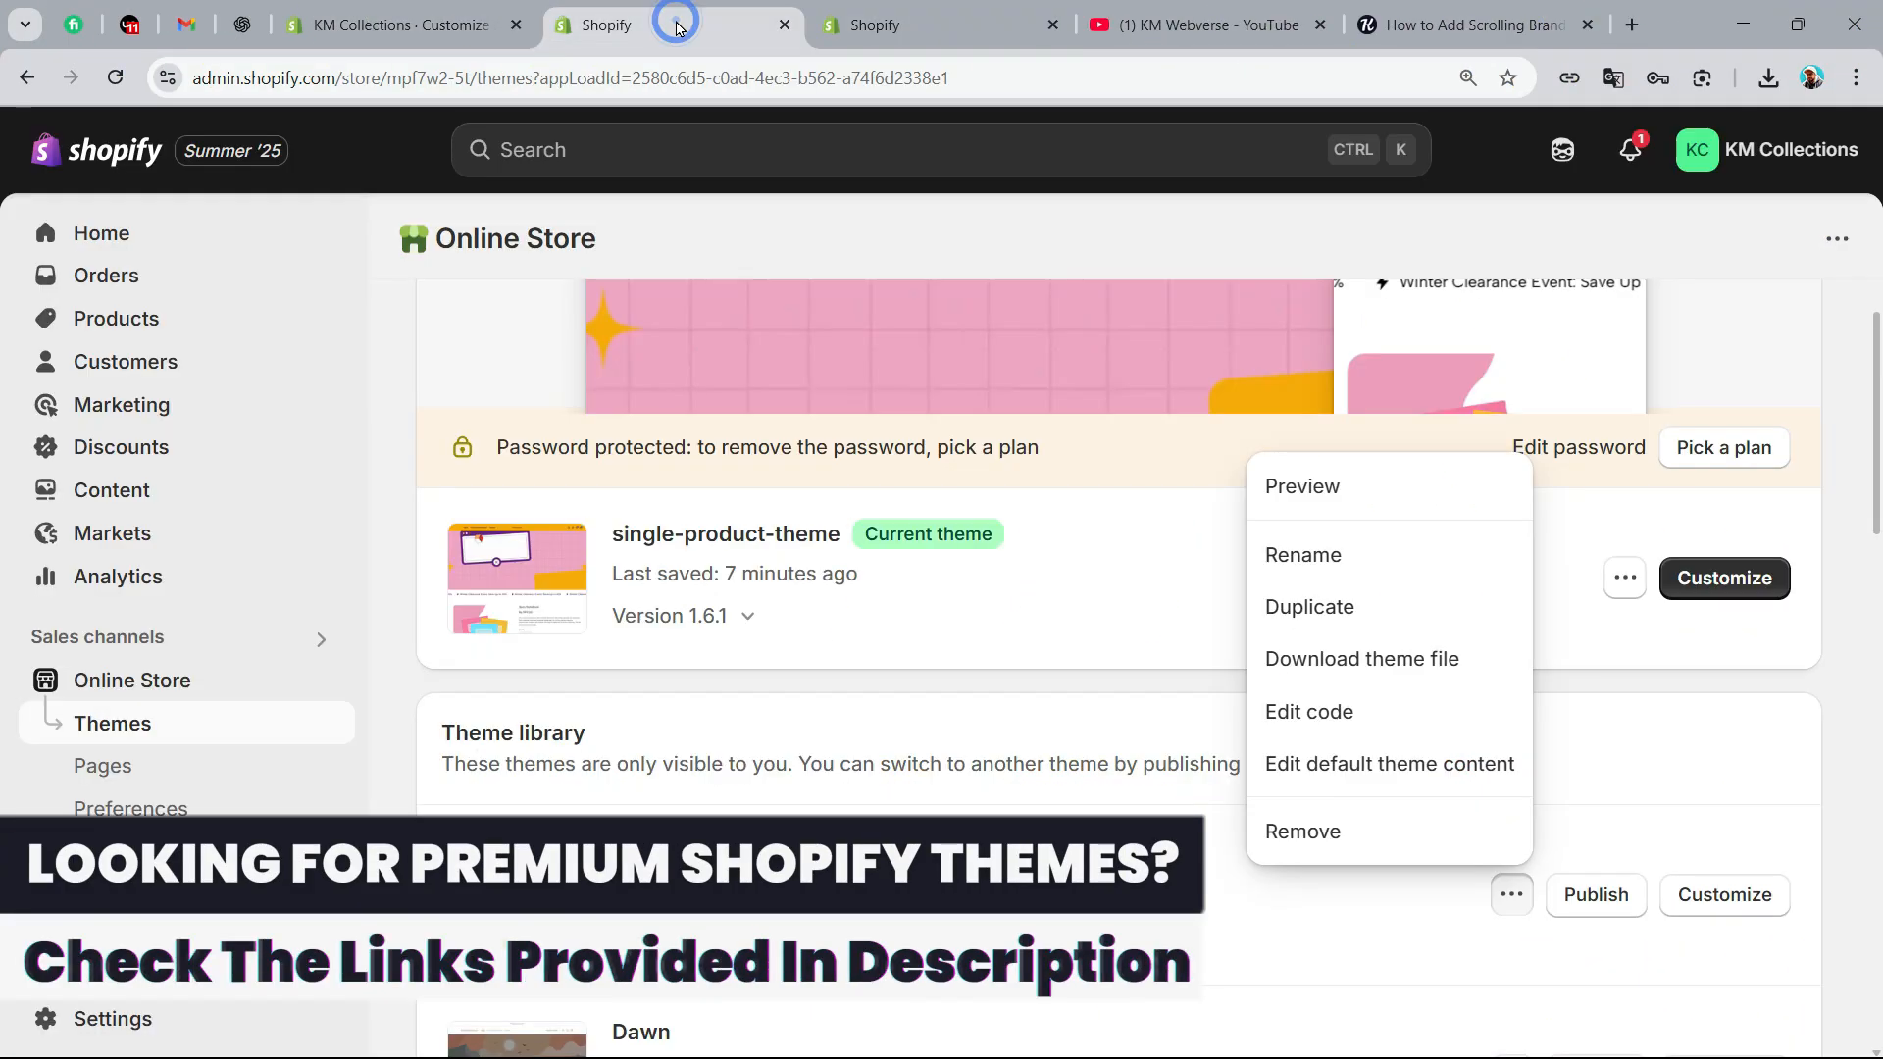
click(912, 746)
scroll(912, 745, down, 2)
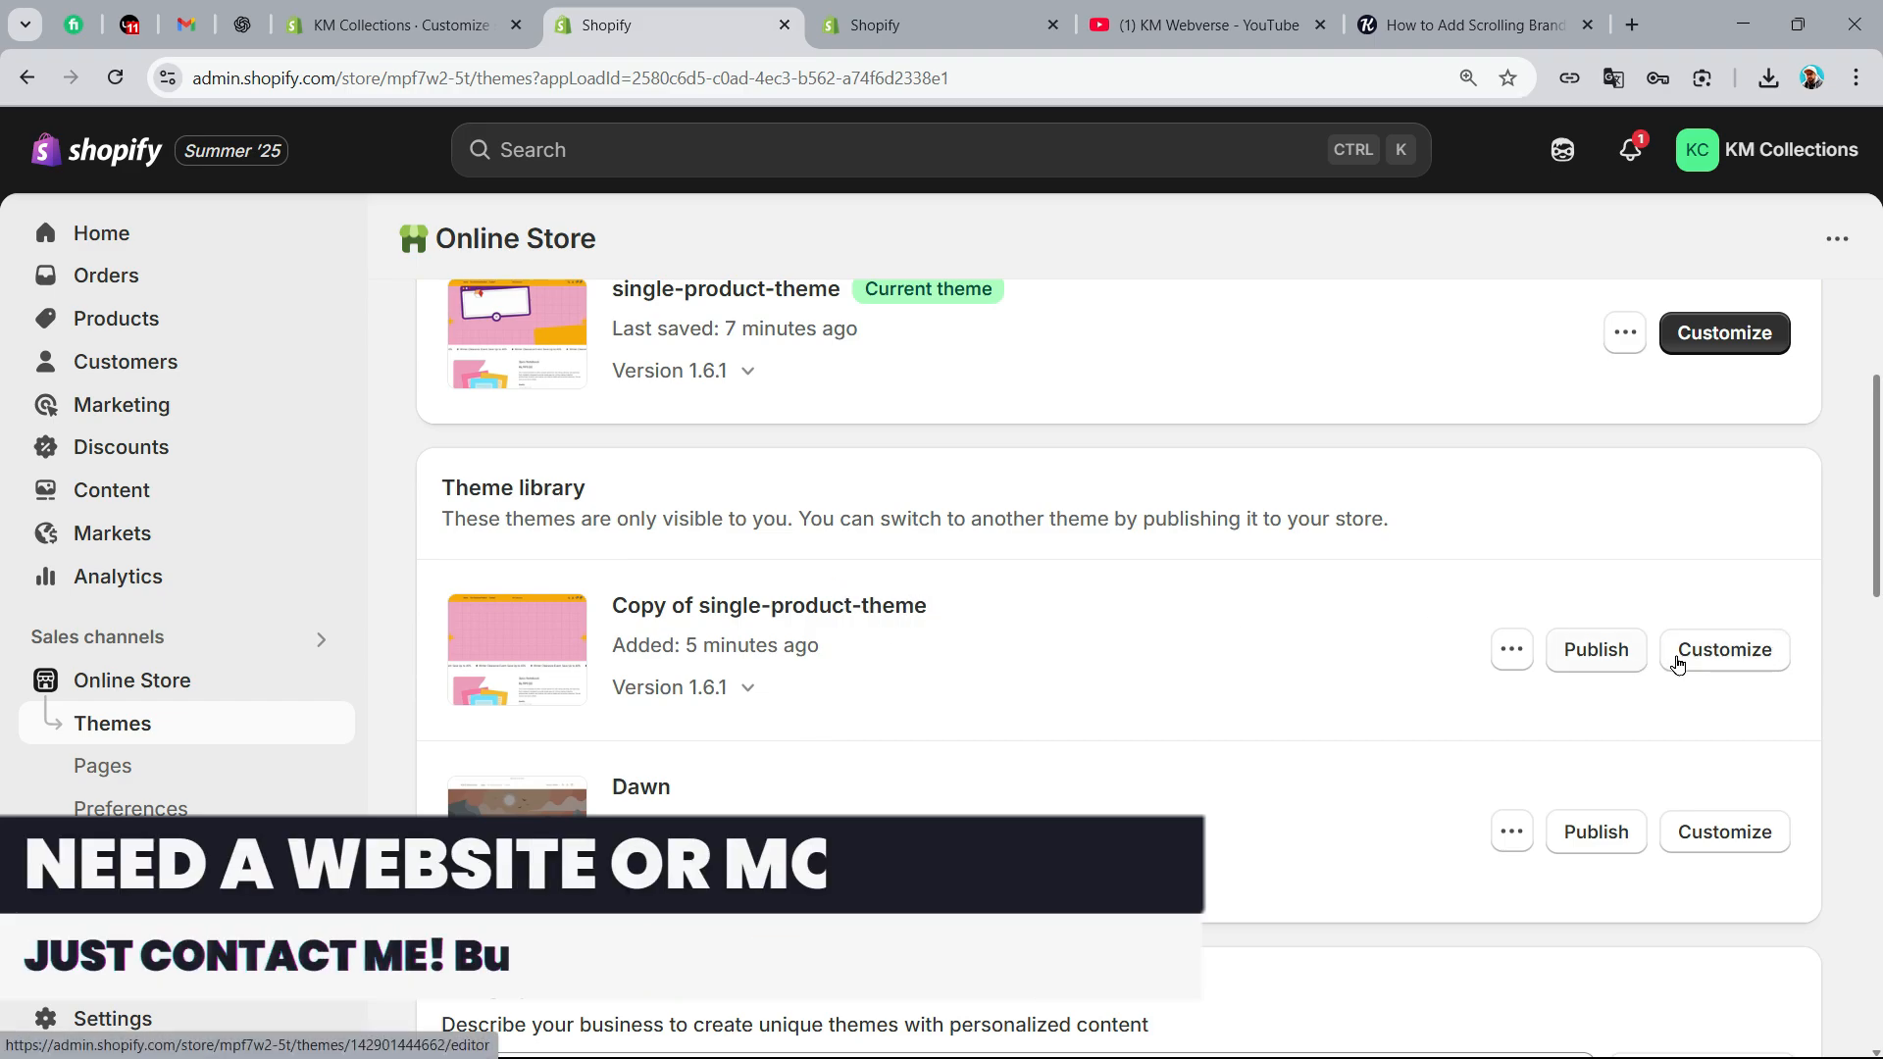
click(1741, 663)
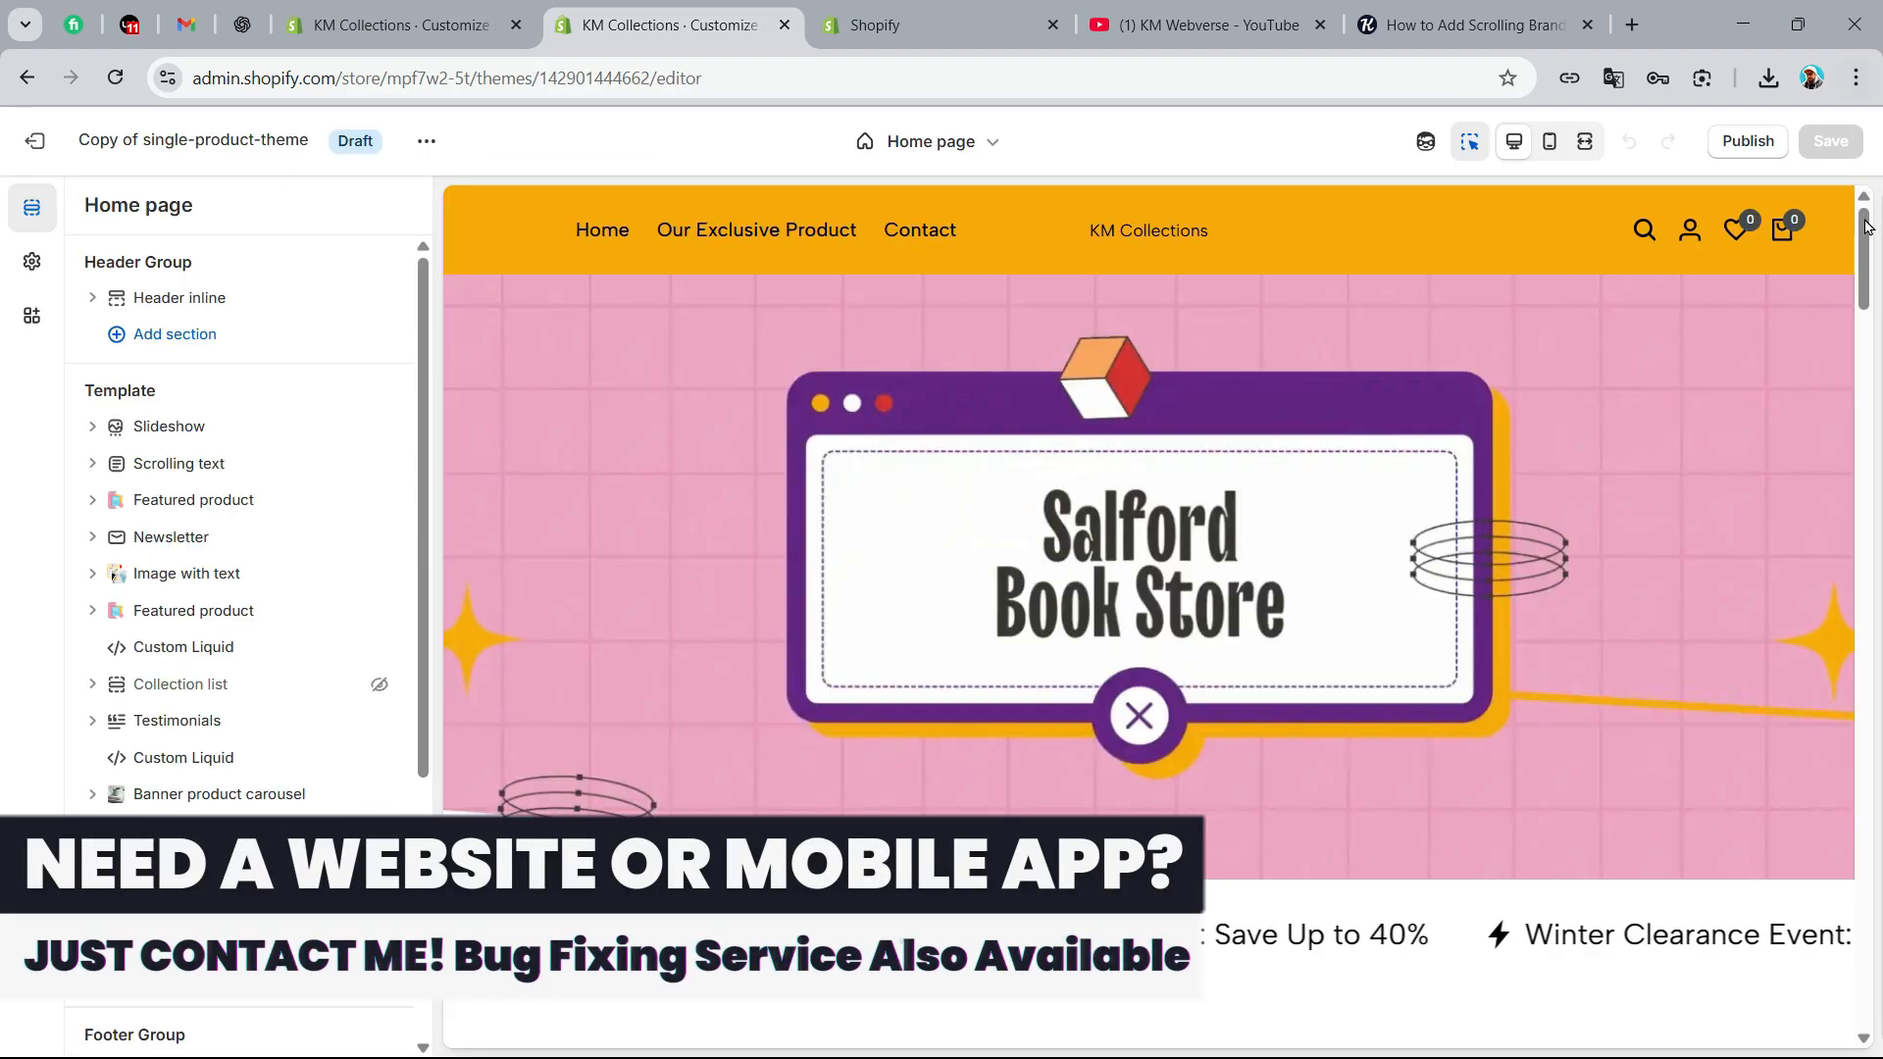
Add a Brand Logo Carousel section to the home page between the icon box and the FAQs, searching sections for "logo"
drag(1867, 227, 1864, 922)
mouse_move(1149, 421)
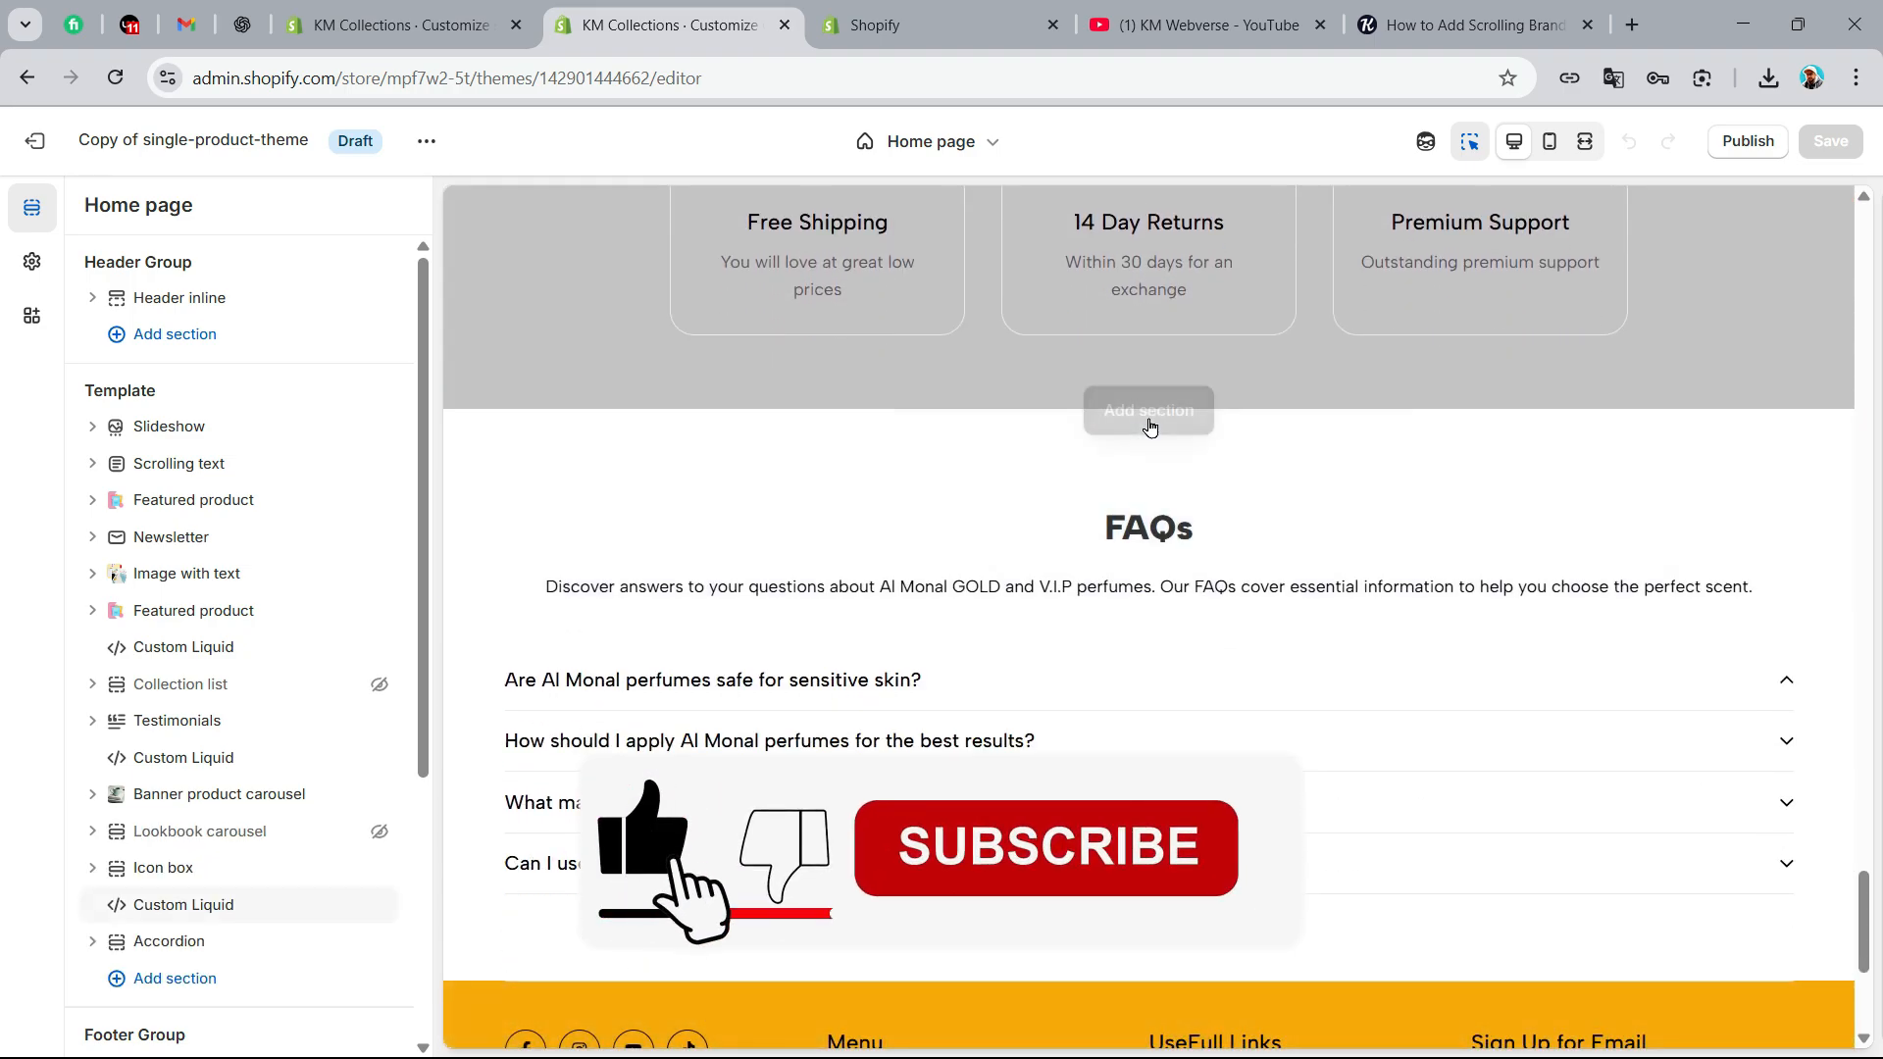
click(1150, 423)
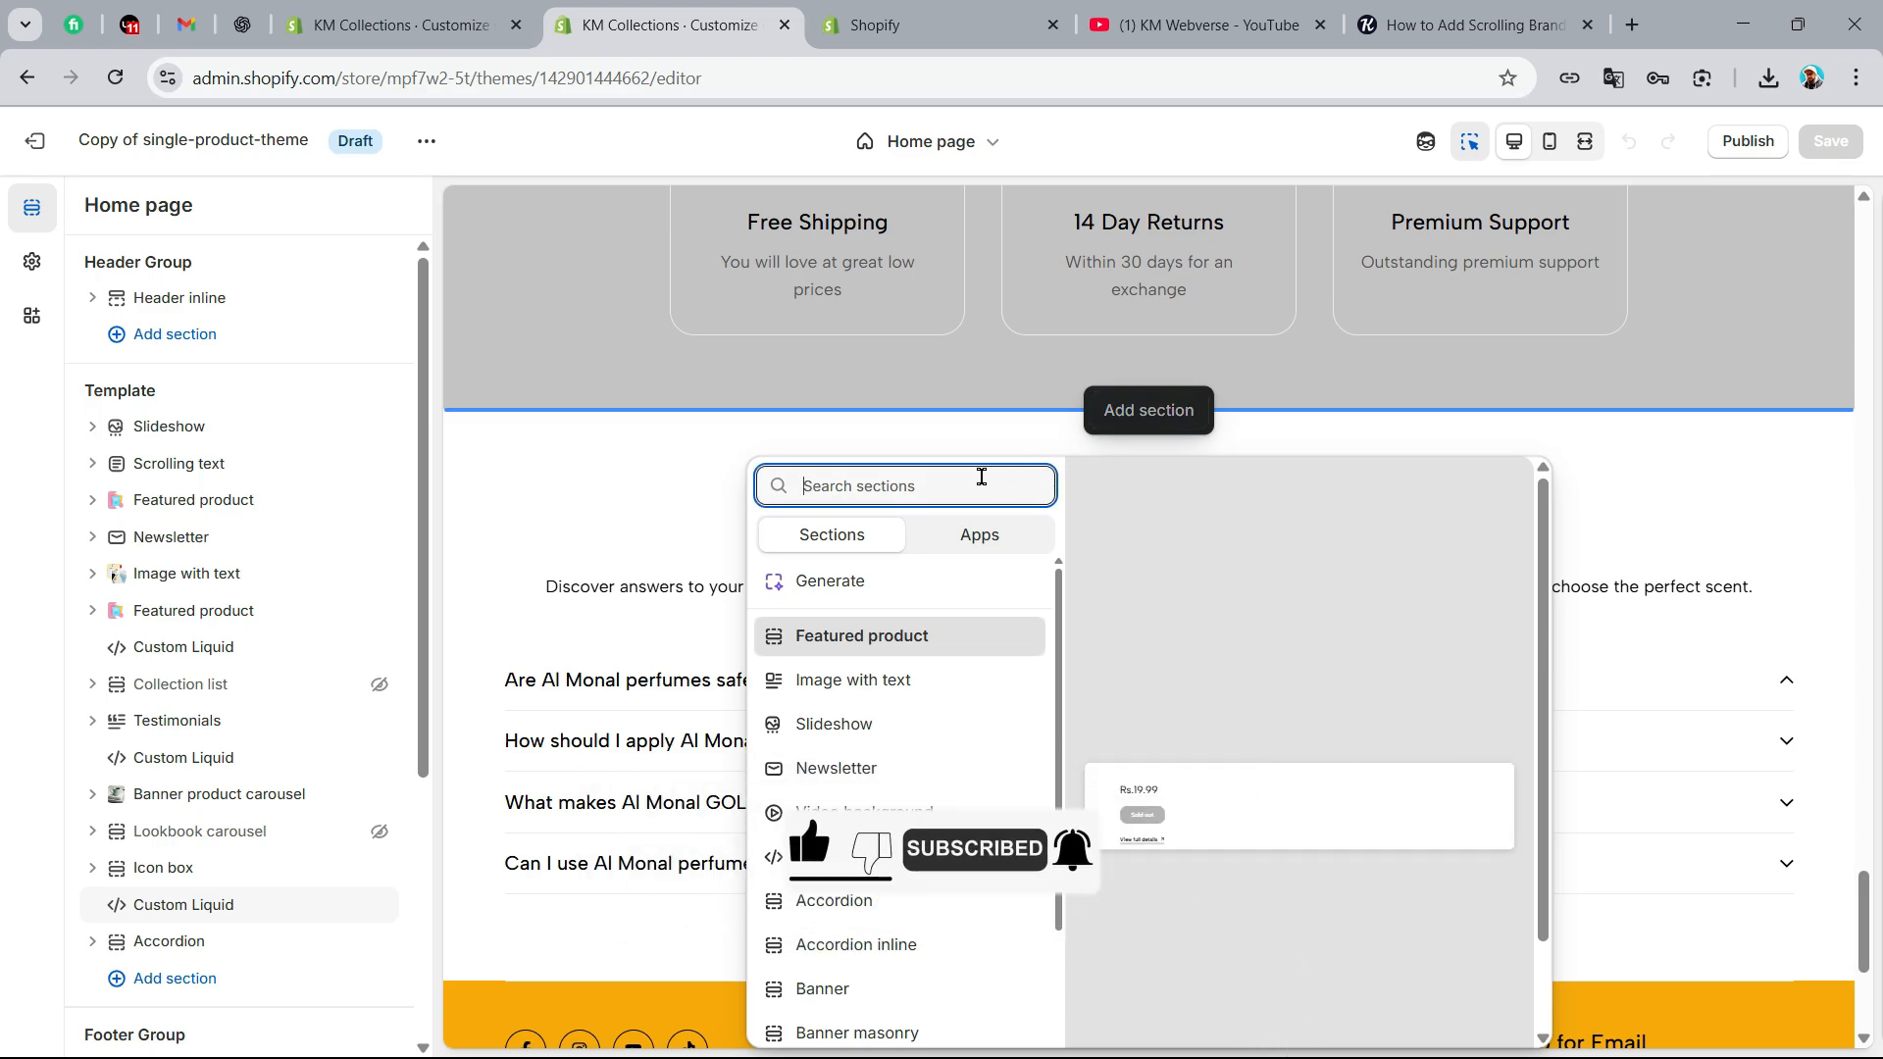
text(logo)
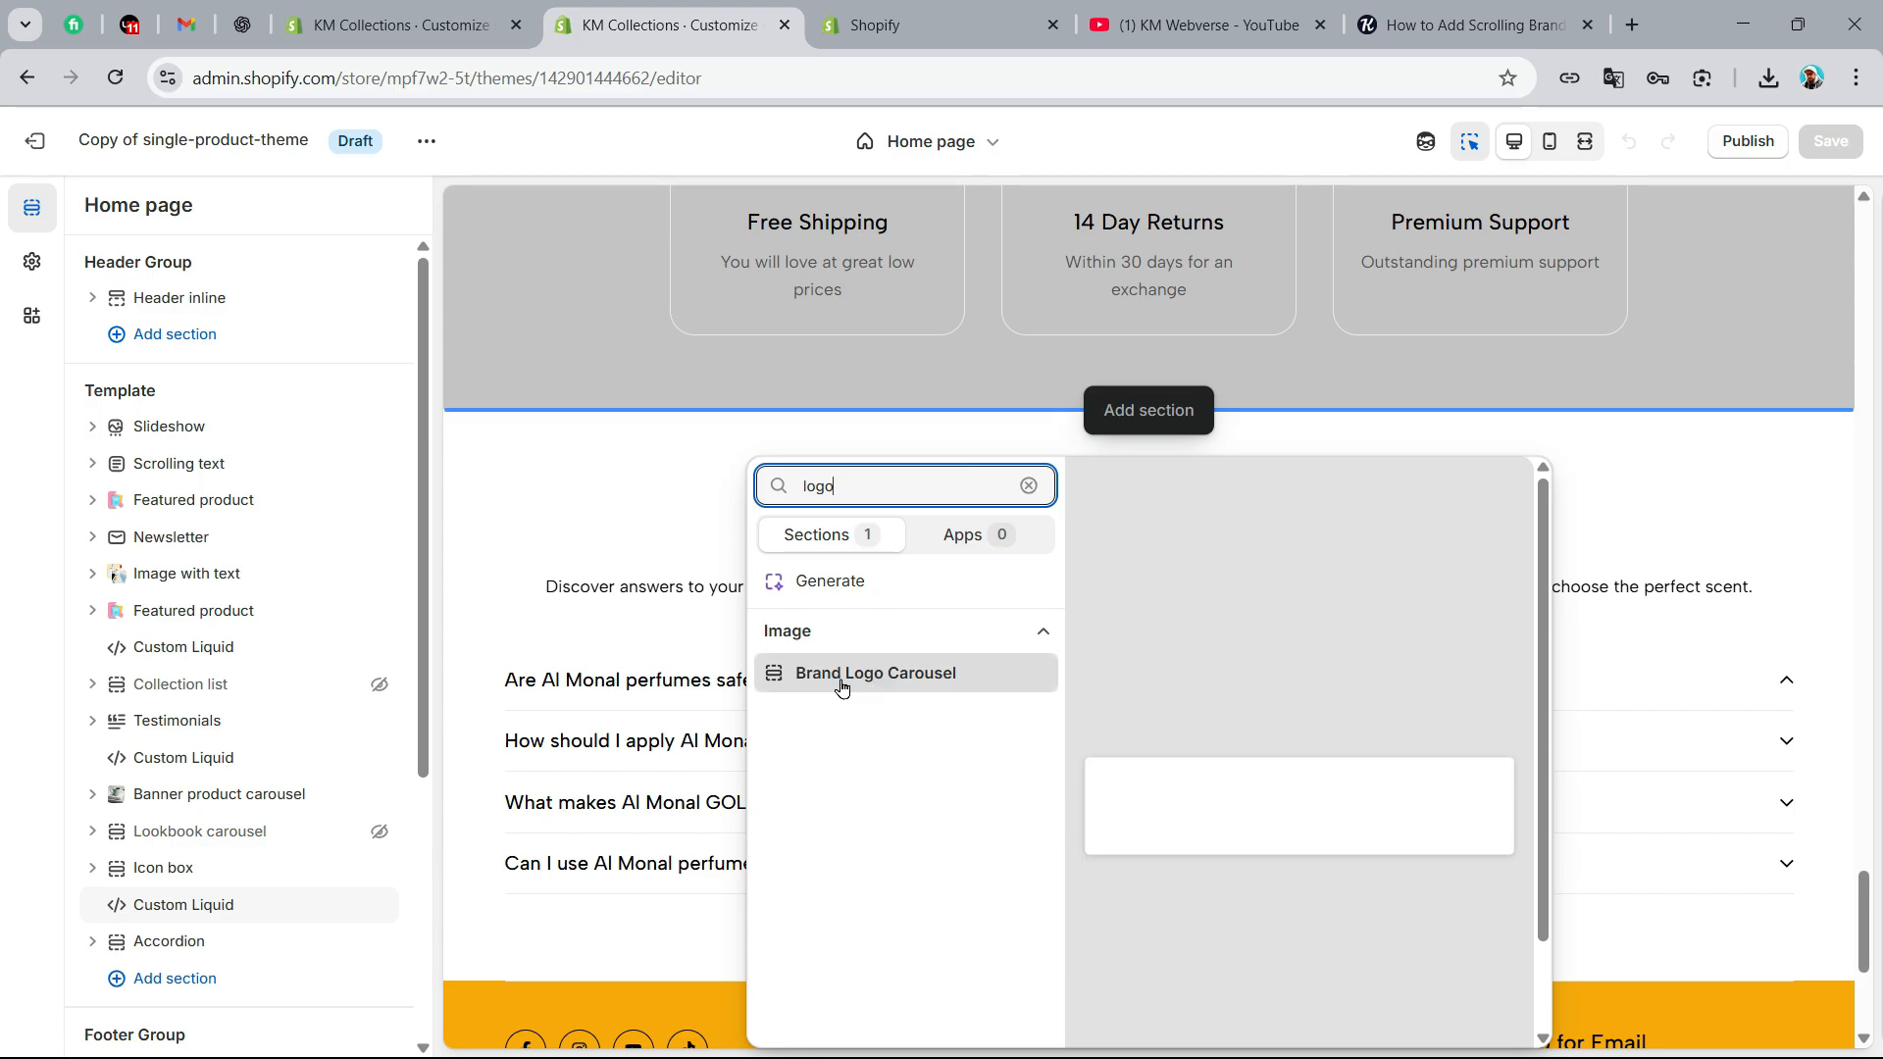
click(910, 686)
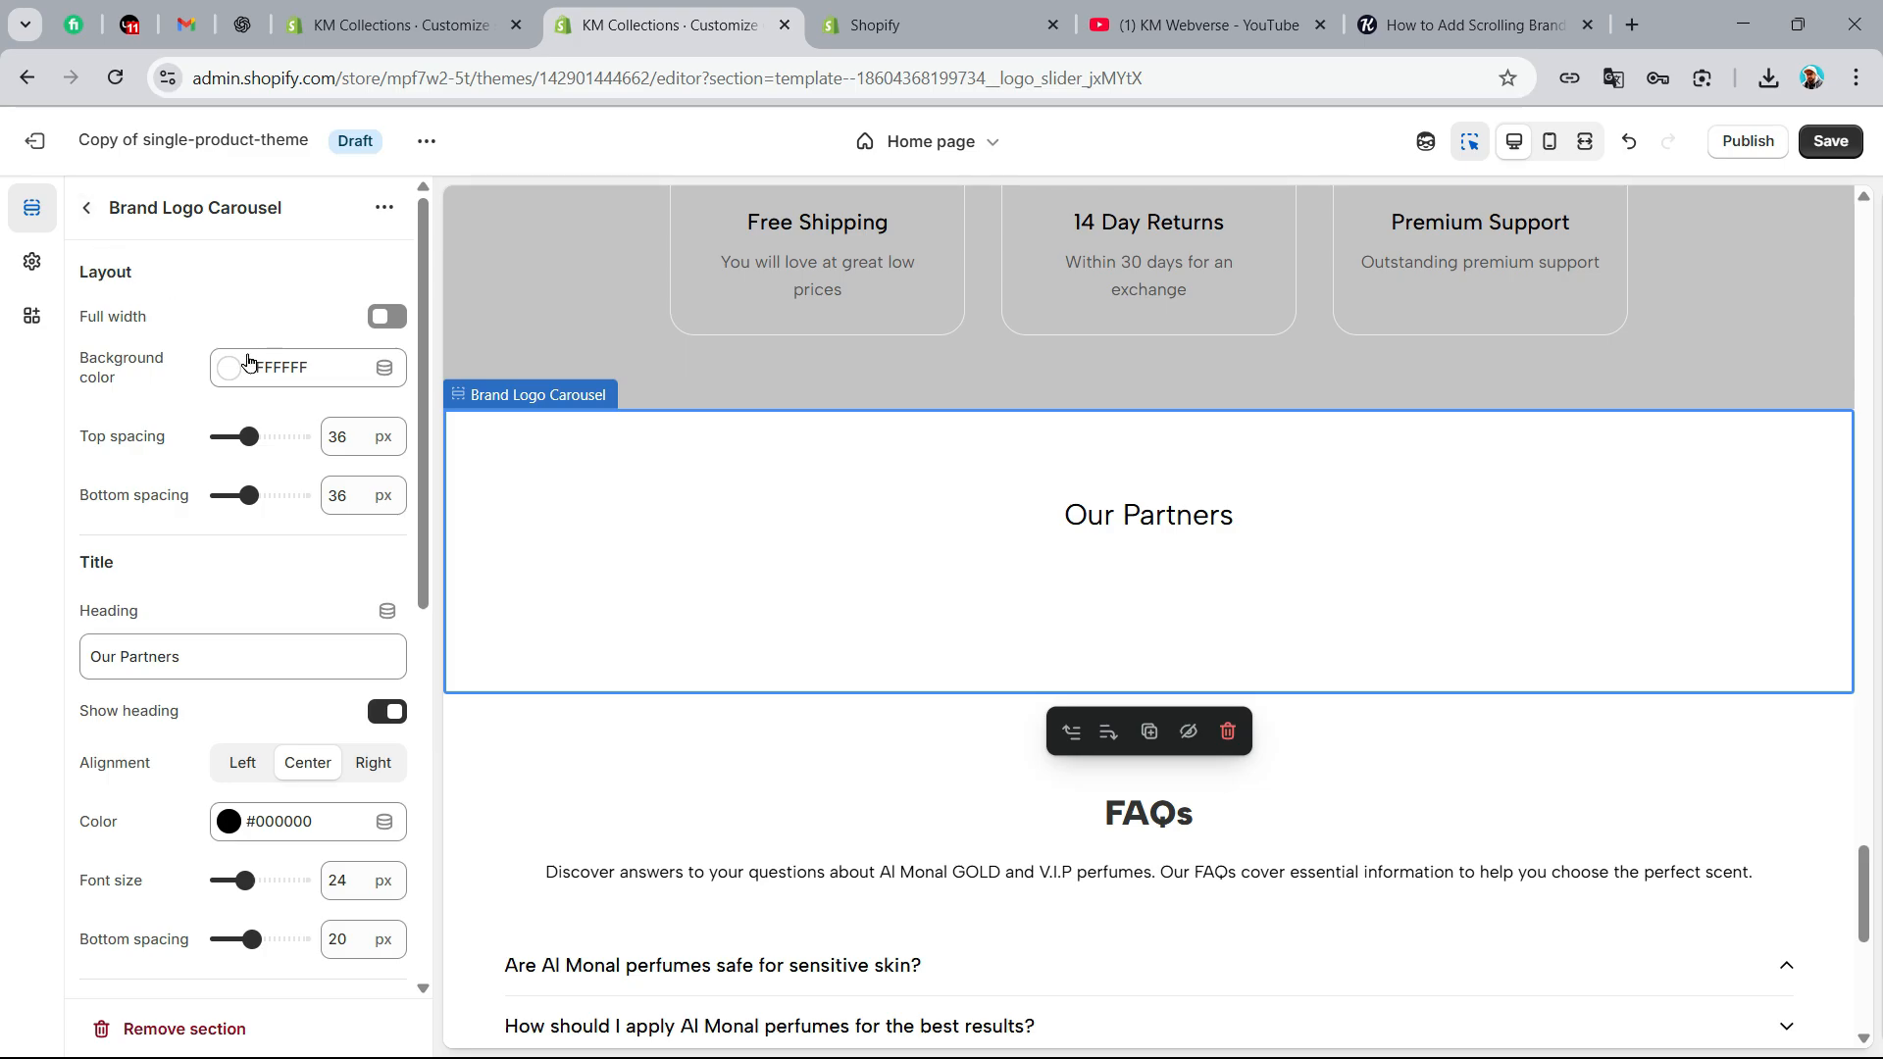
Return to the home page's section list and reduce the page zoom to 80%
click(87, 208)
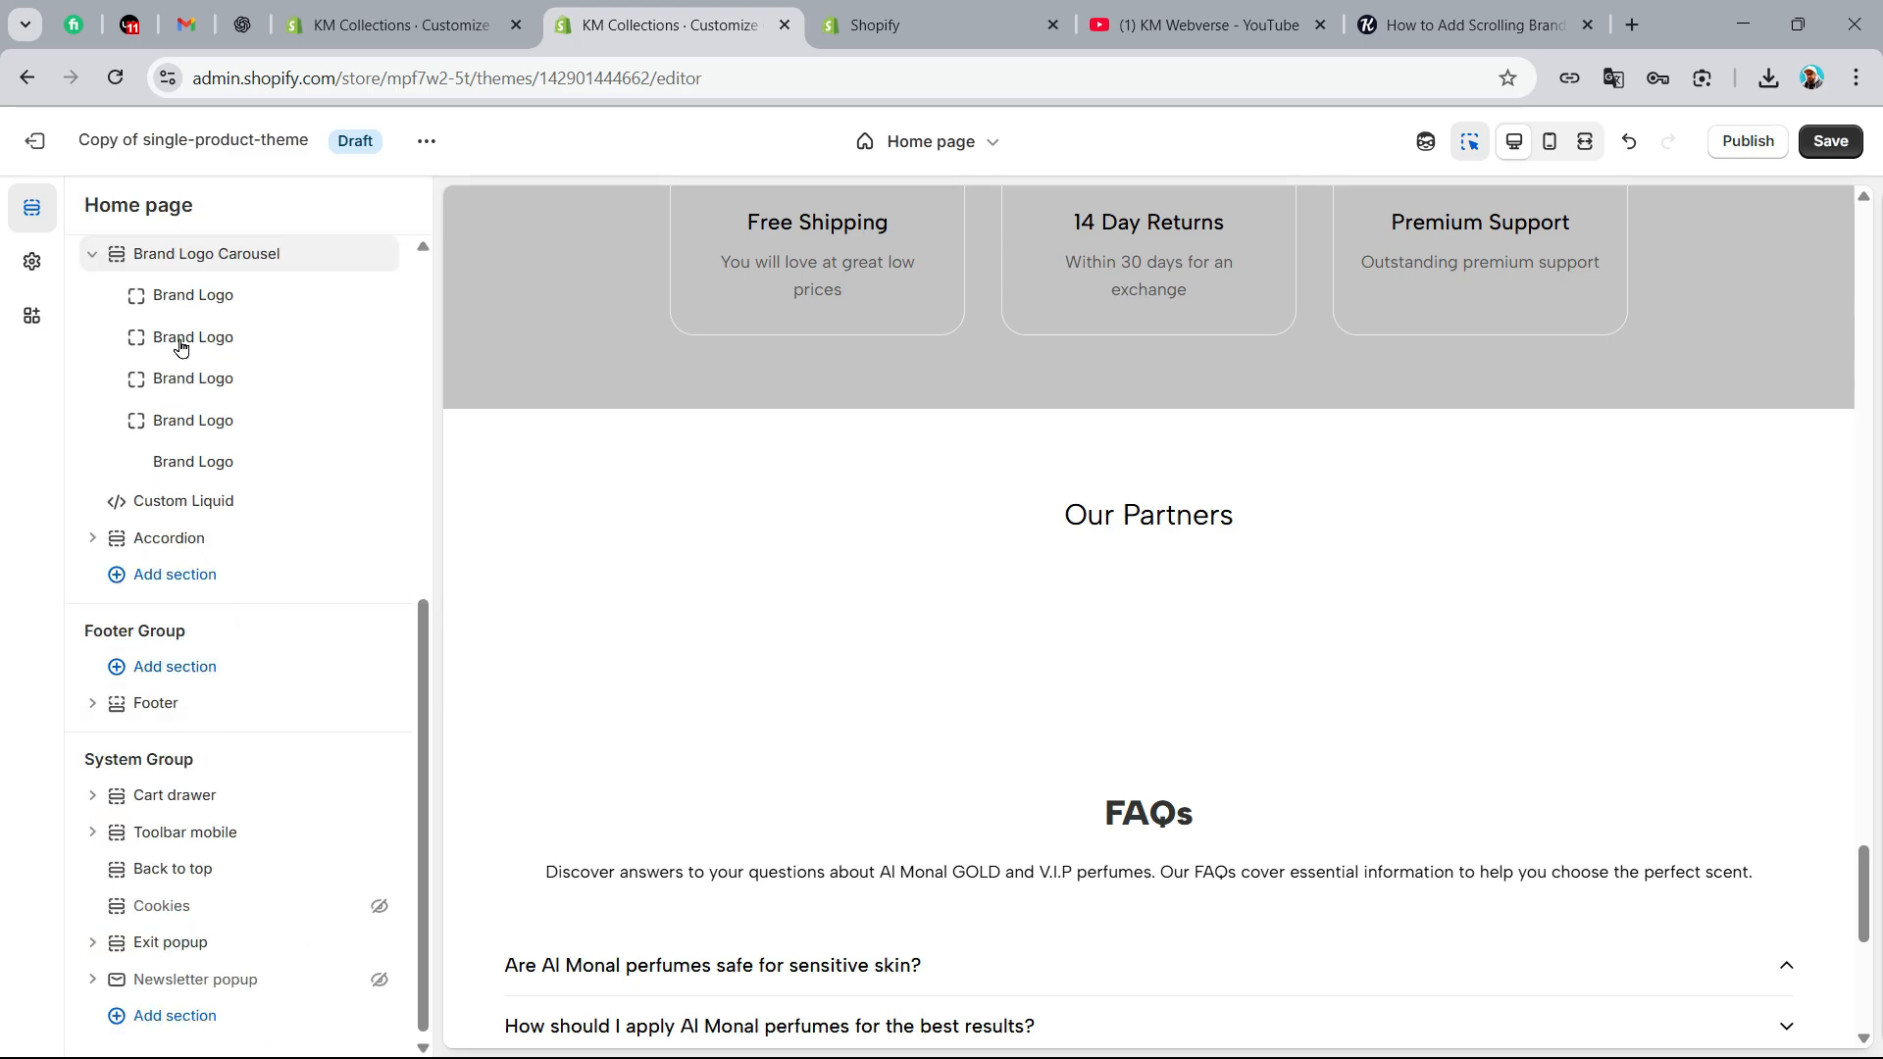
scroll(182, 295, up, 1)
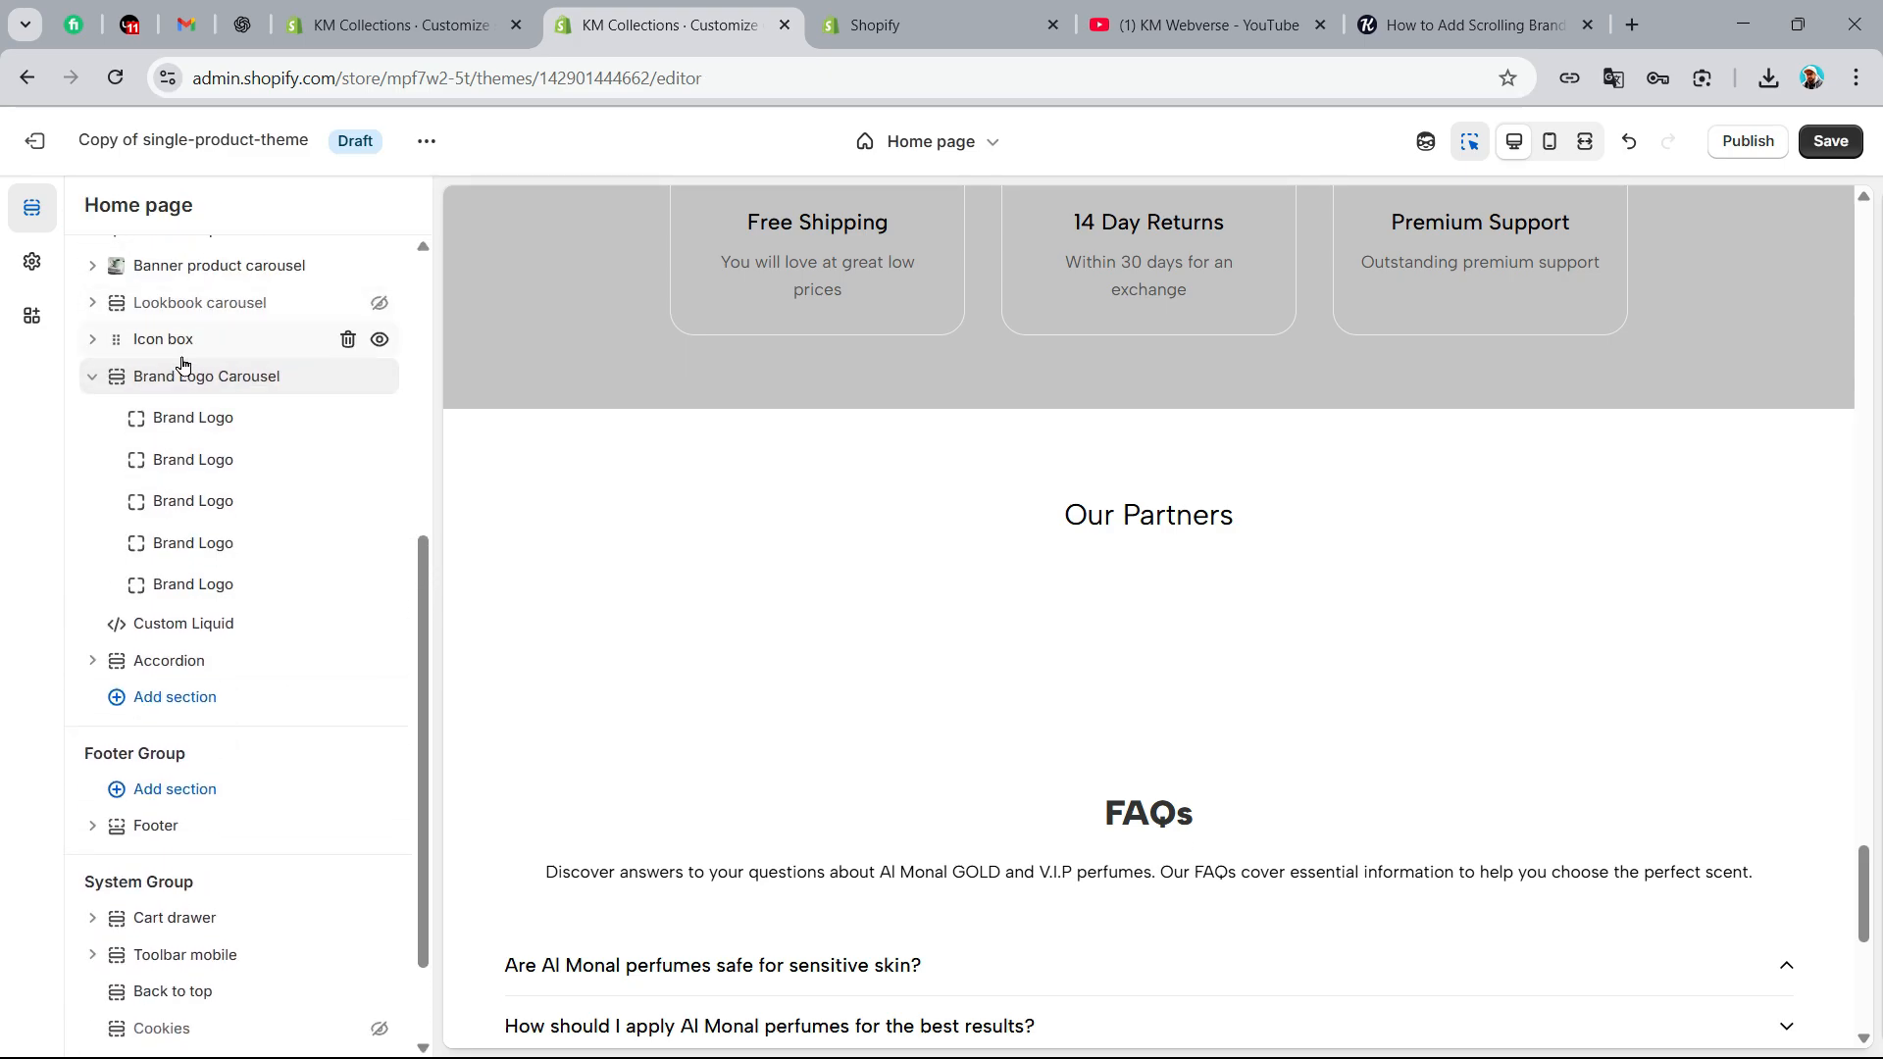
click(195, 433)
click(82, 208)
click(1857, 79)
click(1687, 570)
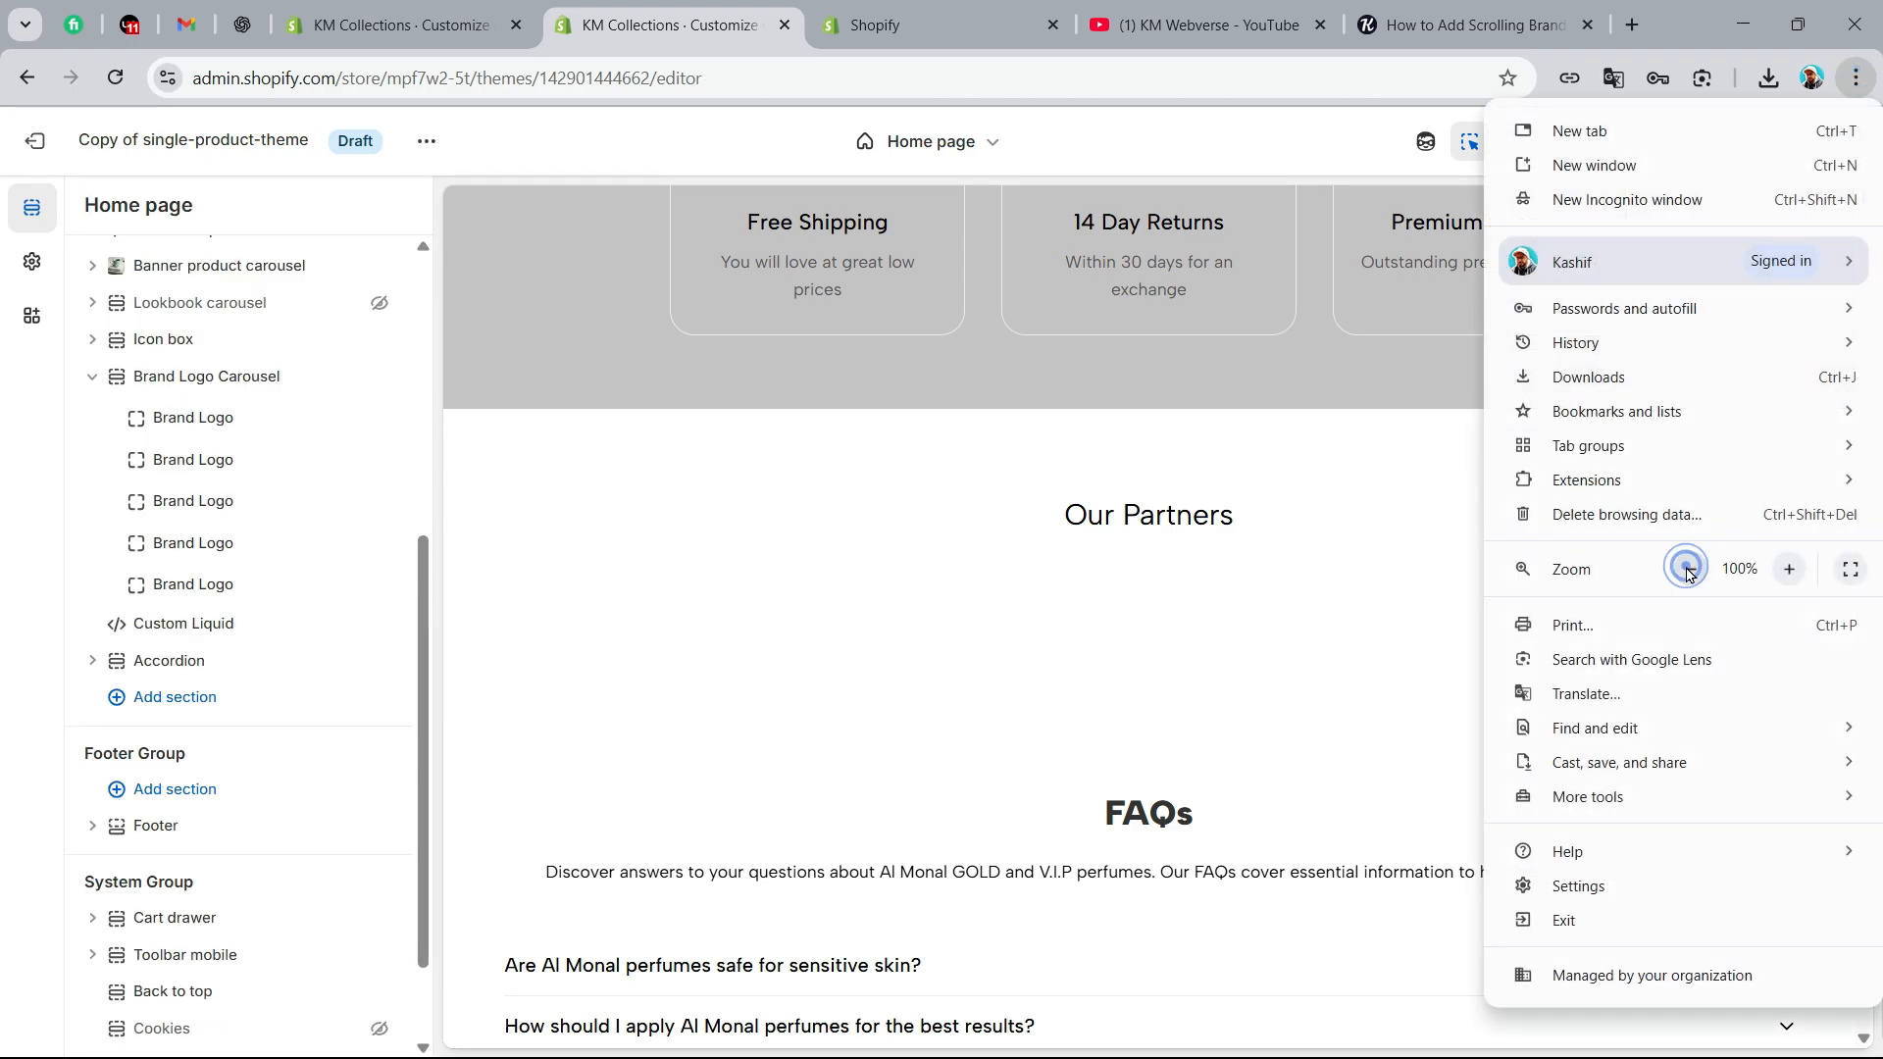
click(1687, 570)
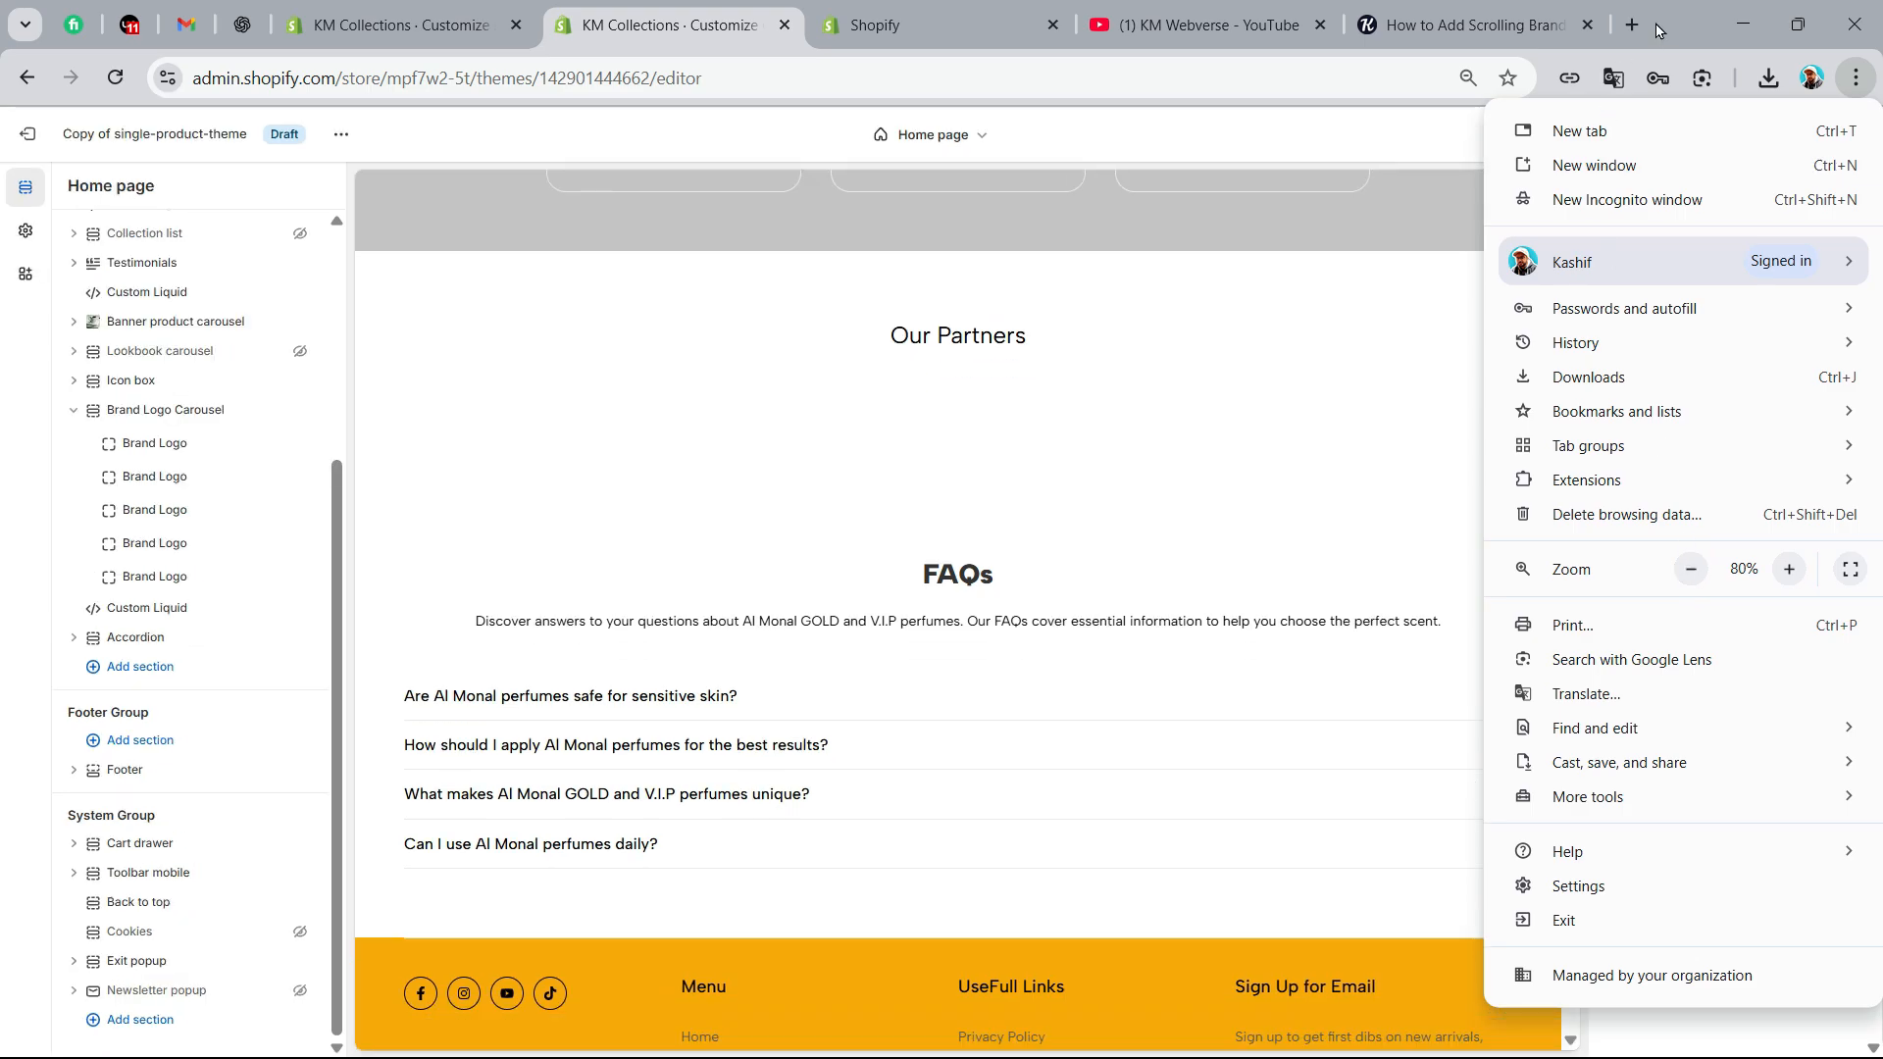
click(1656, 30)
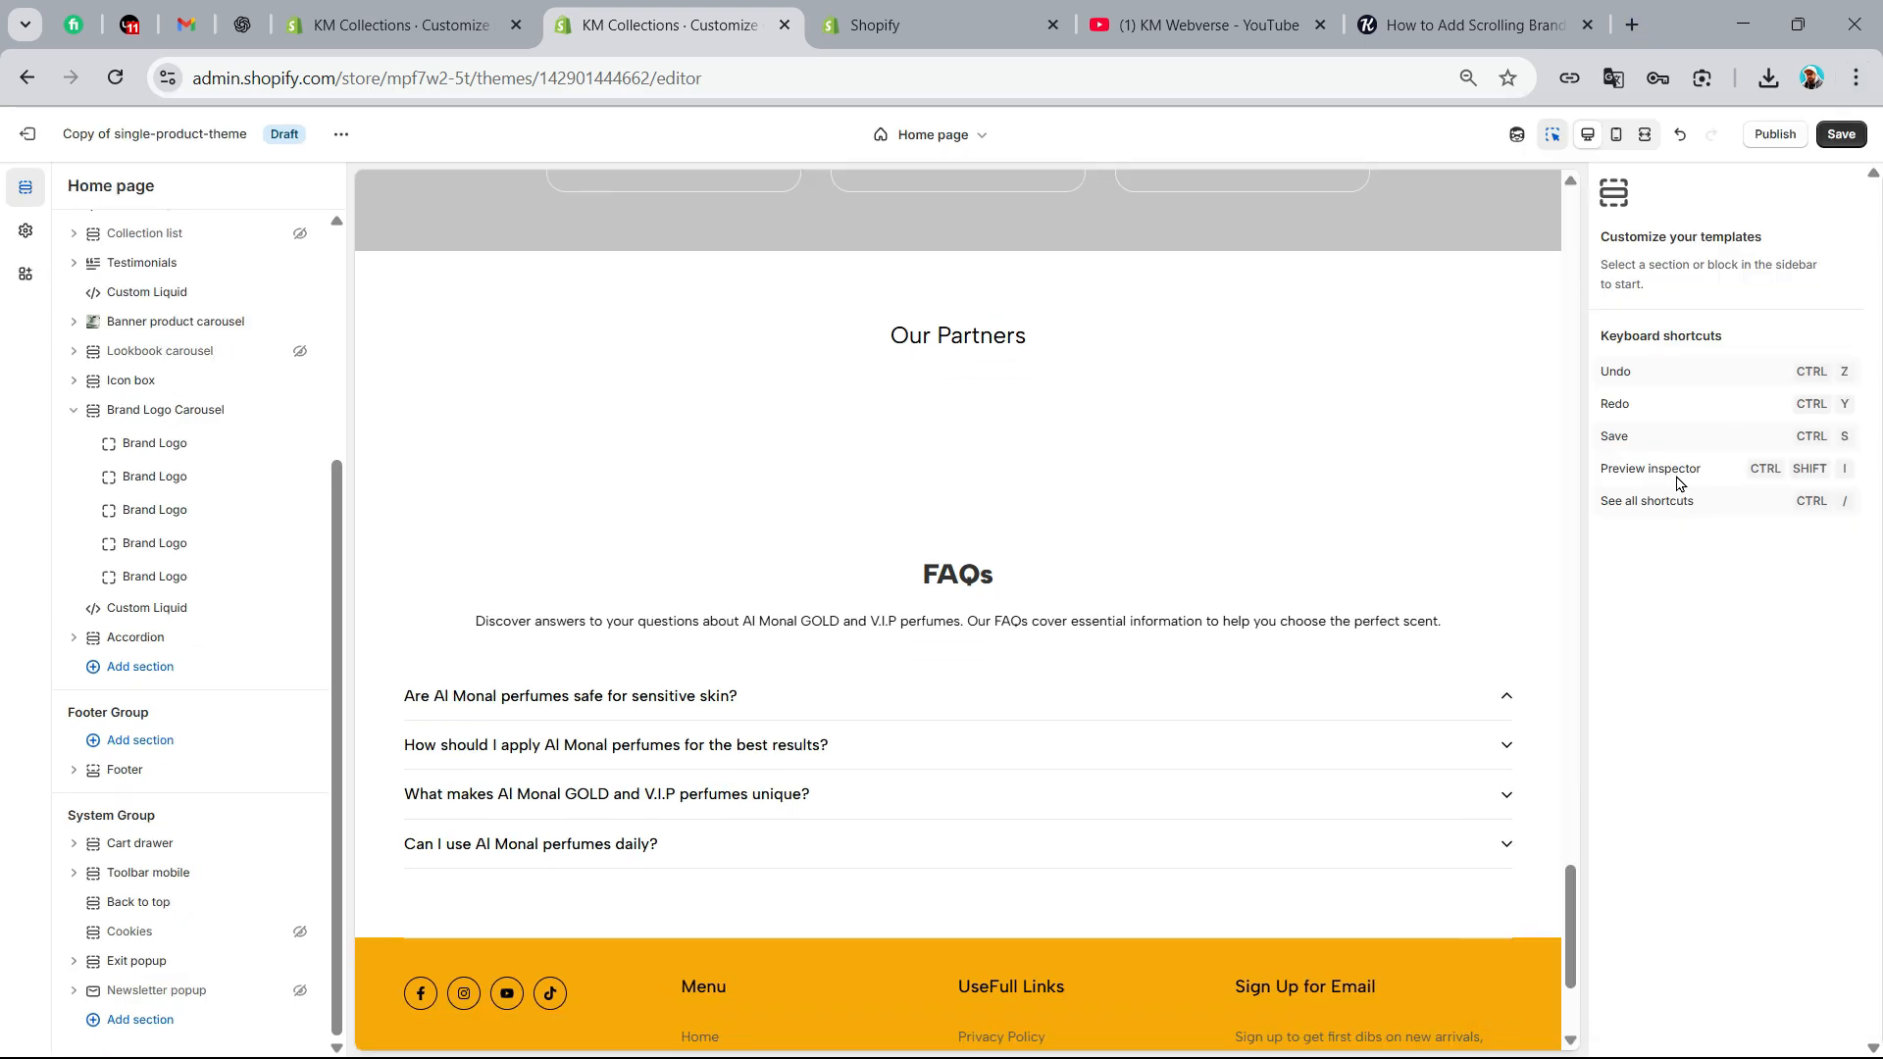
Assign the images logoipsum-375 and logoipsum-372 to the first and second Brand Logo blocks
click(145, 447)
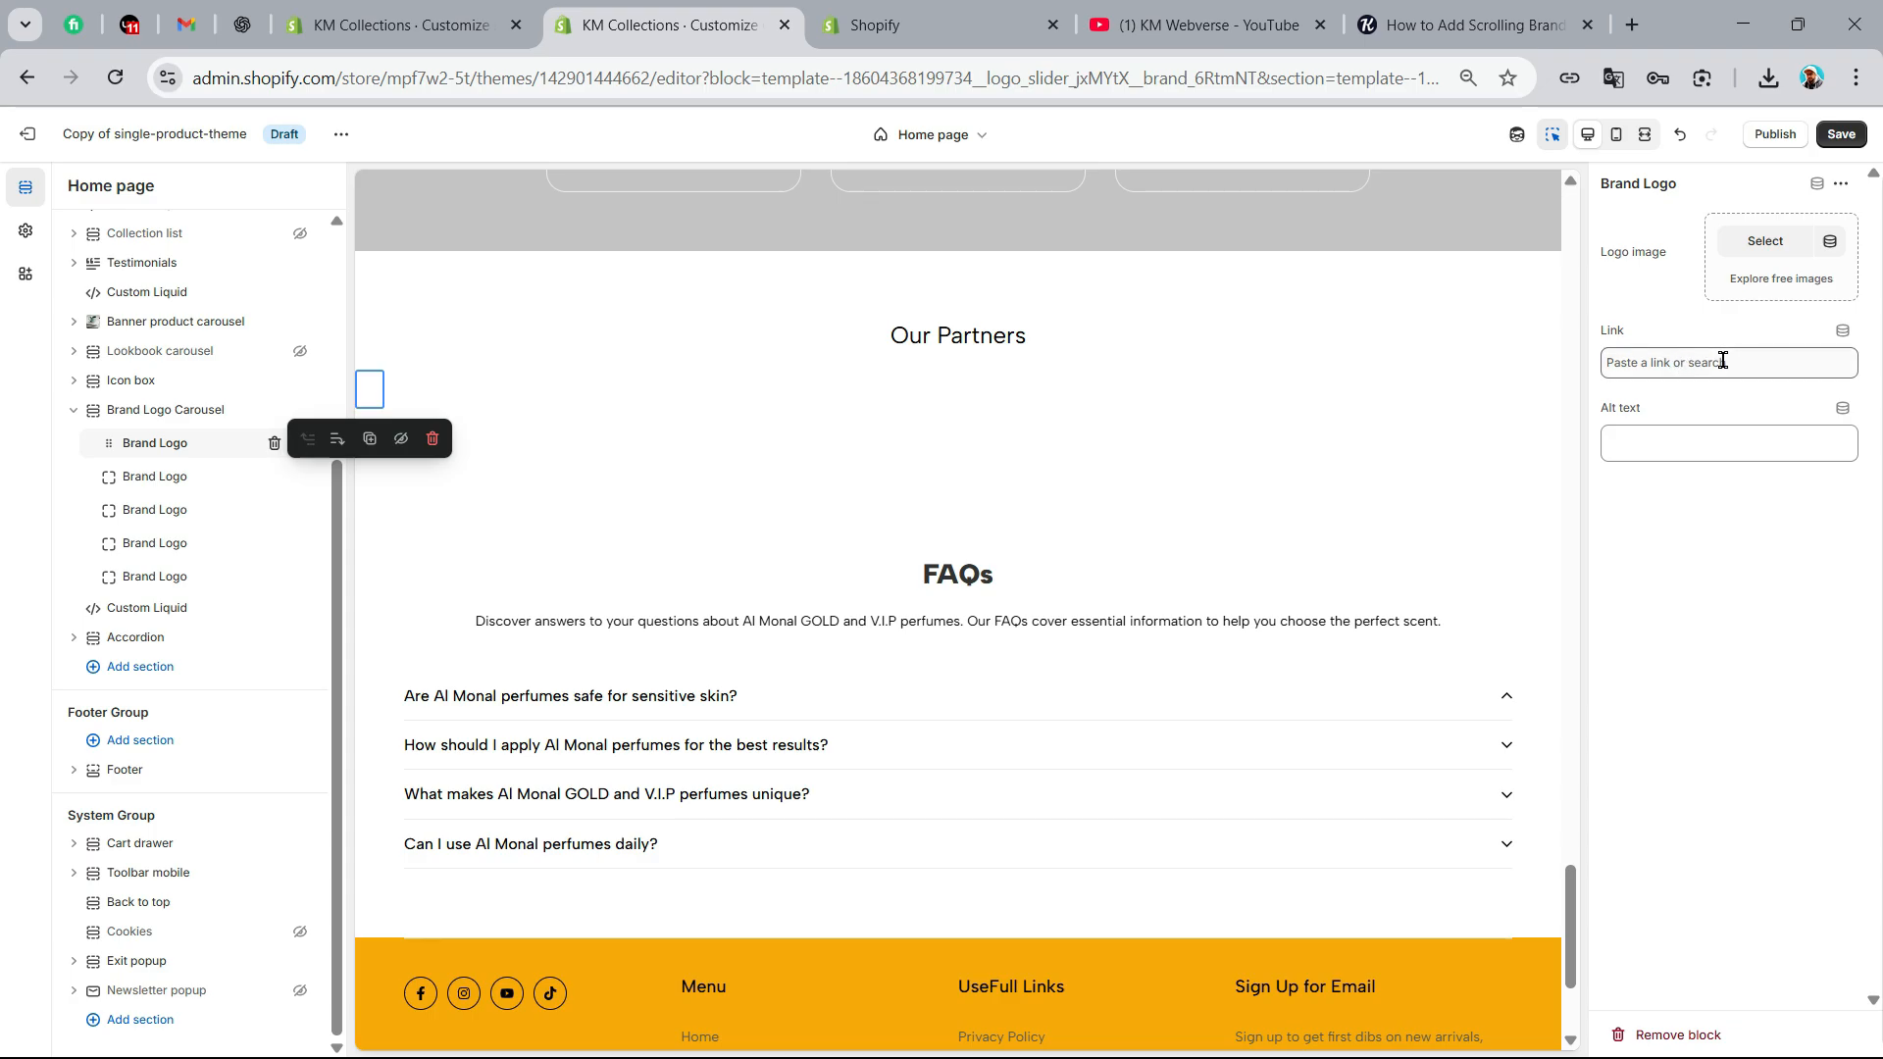
click(1763, 243)
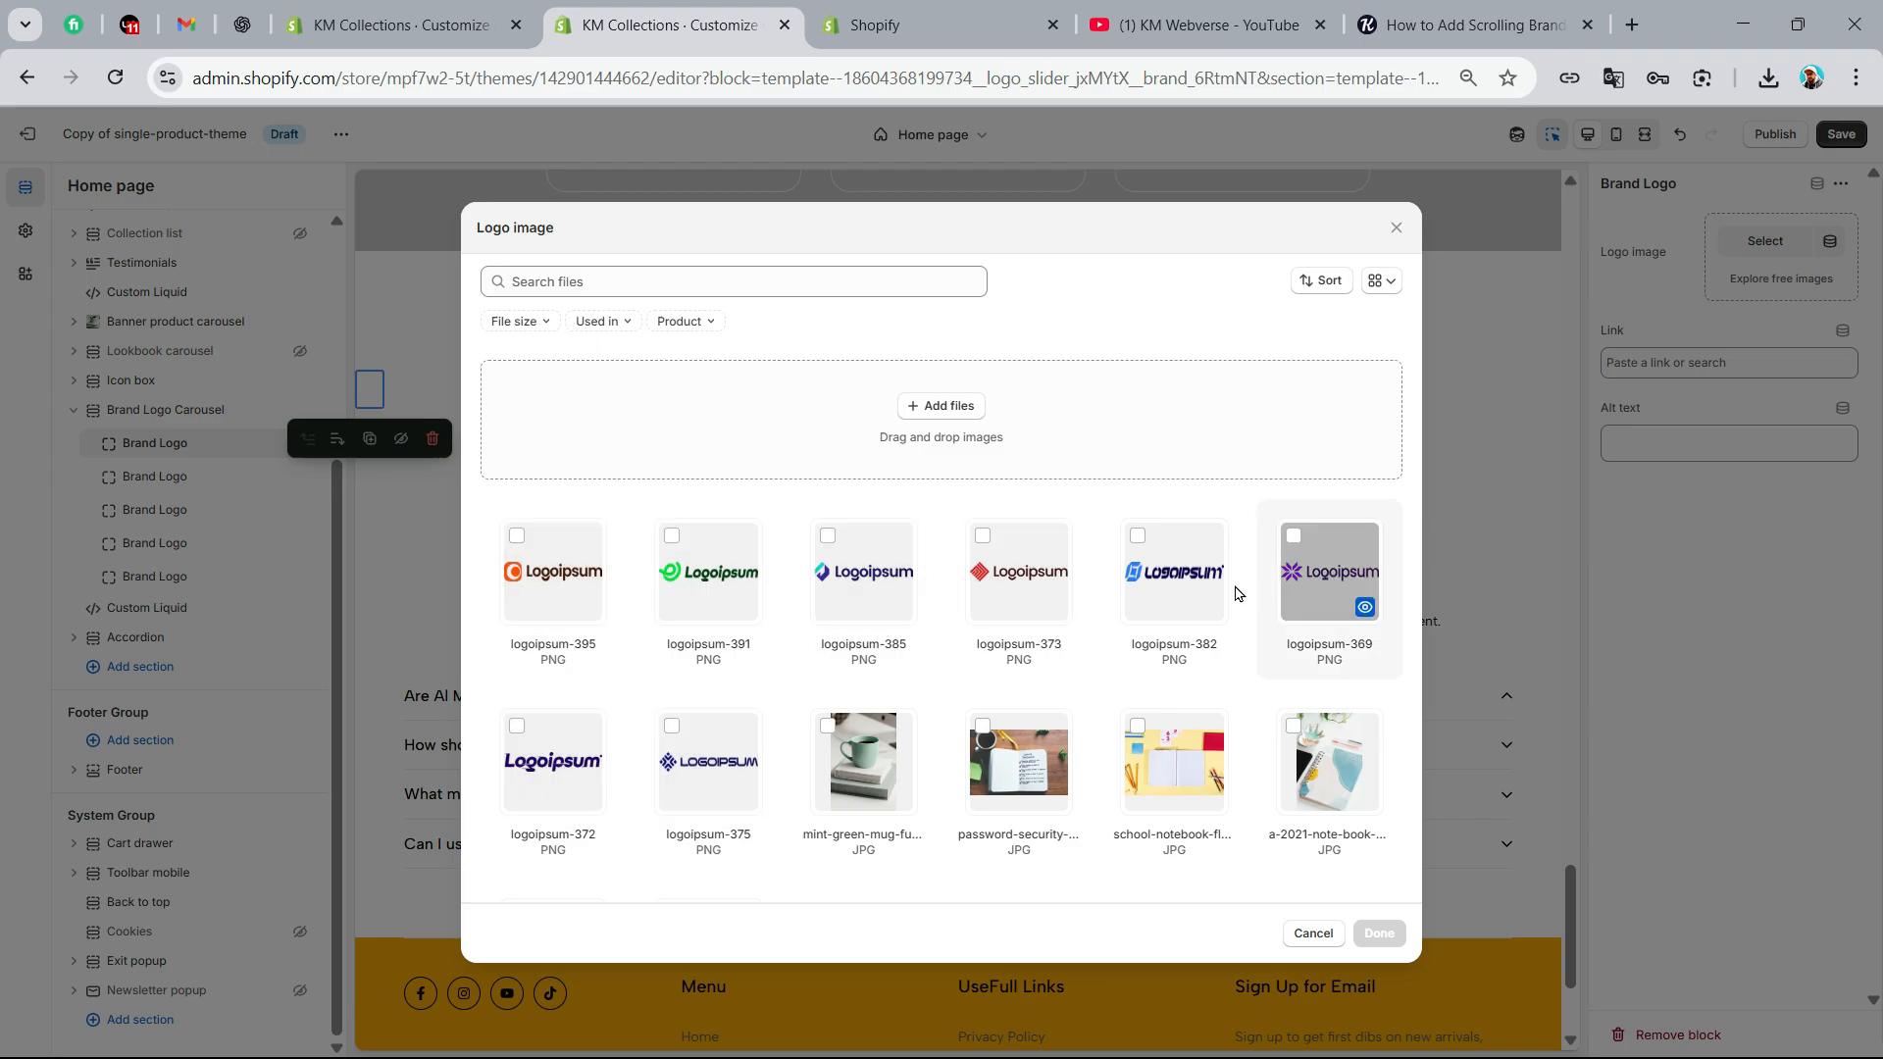
click(697, 785)
click(1377, 932)
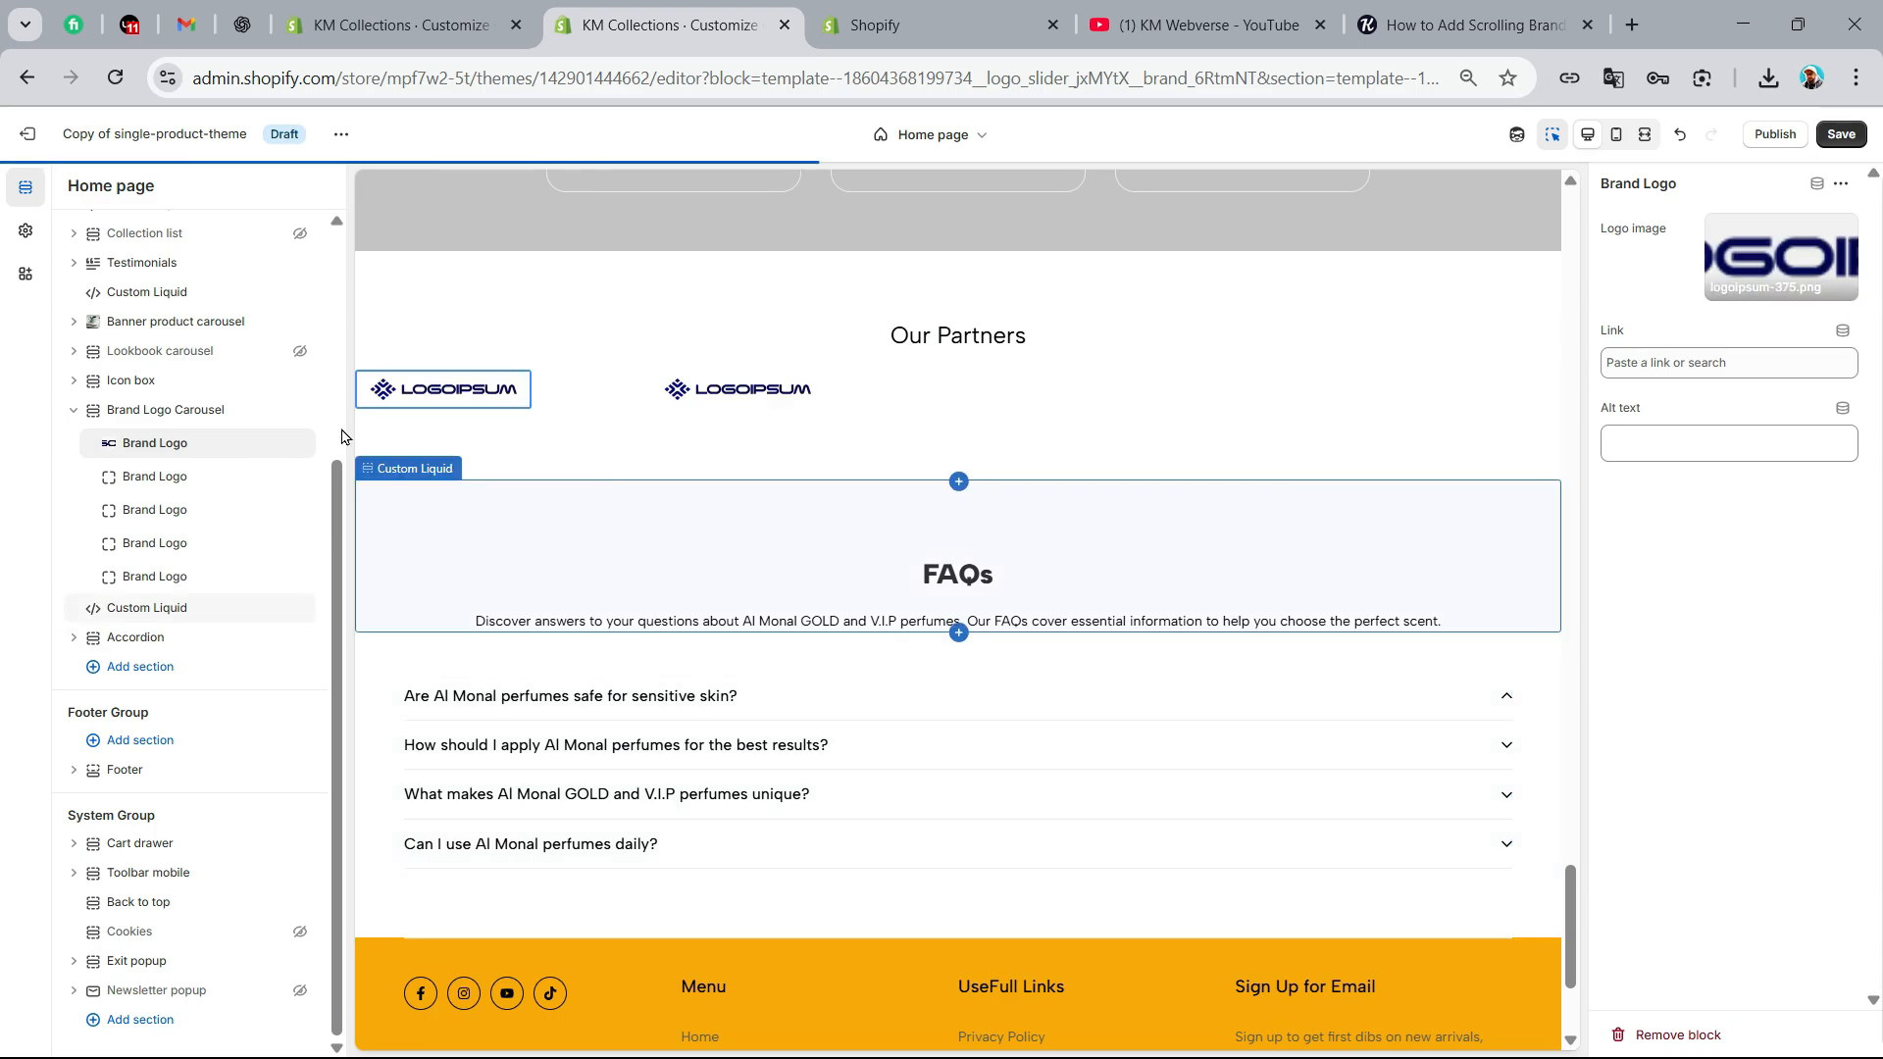
click(142, 476)
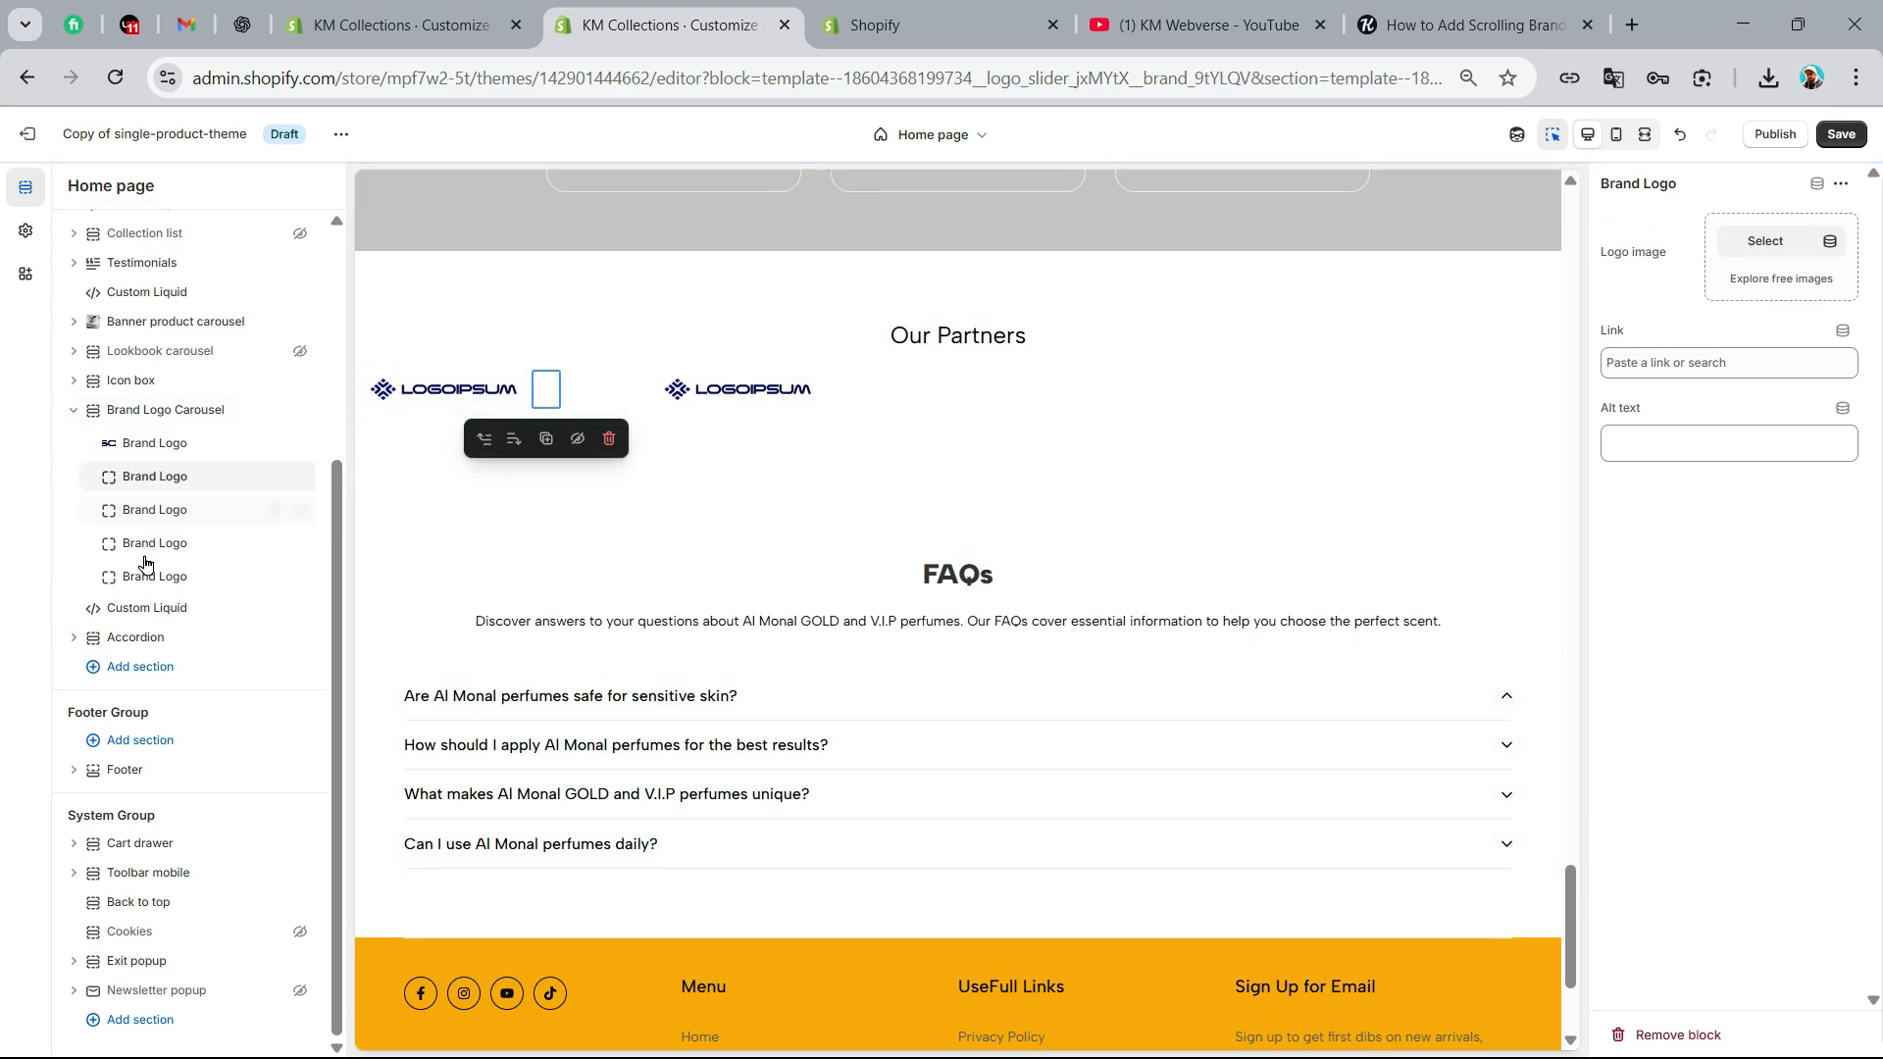
click(1761, 251)
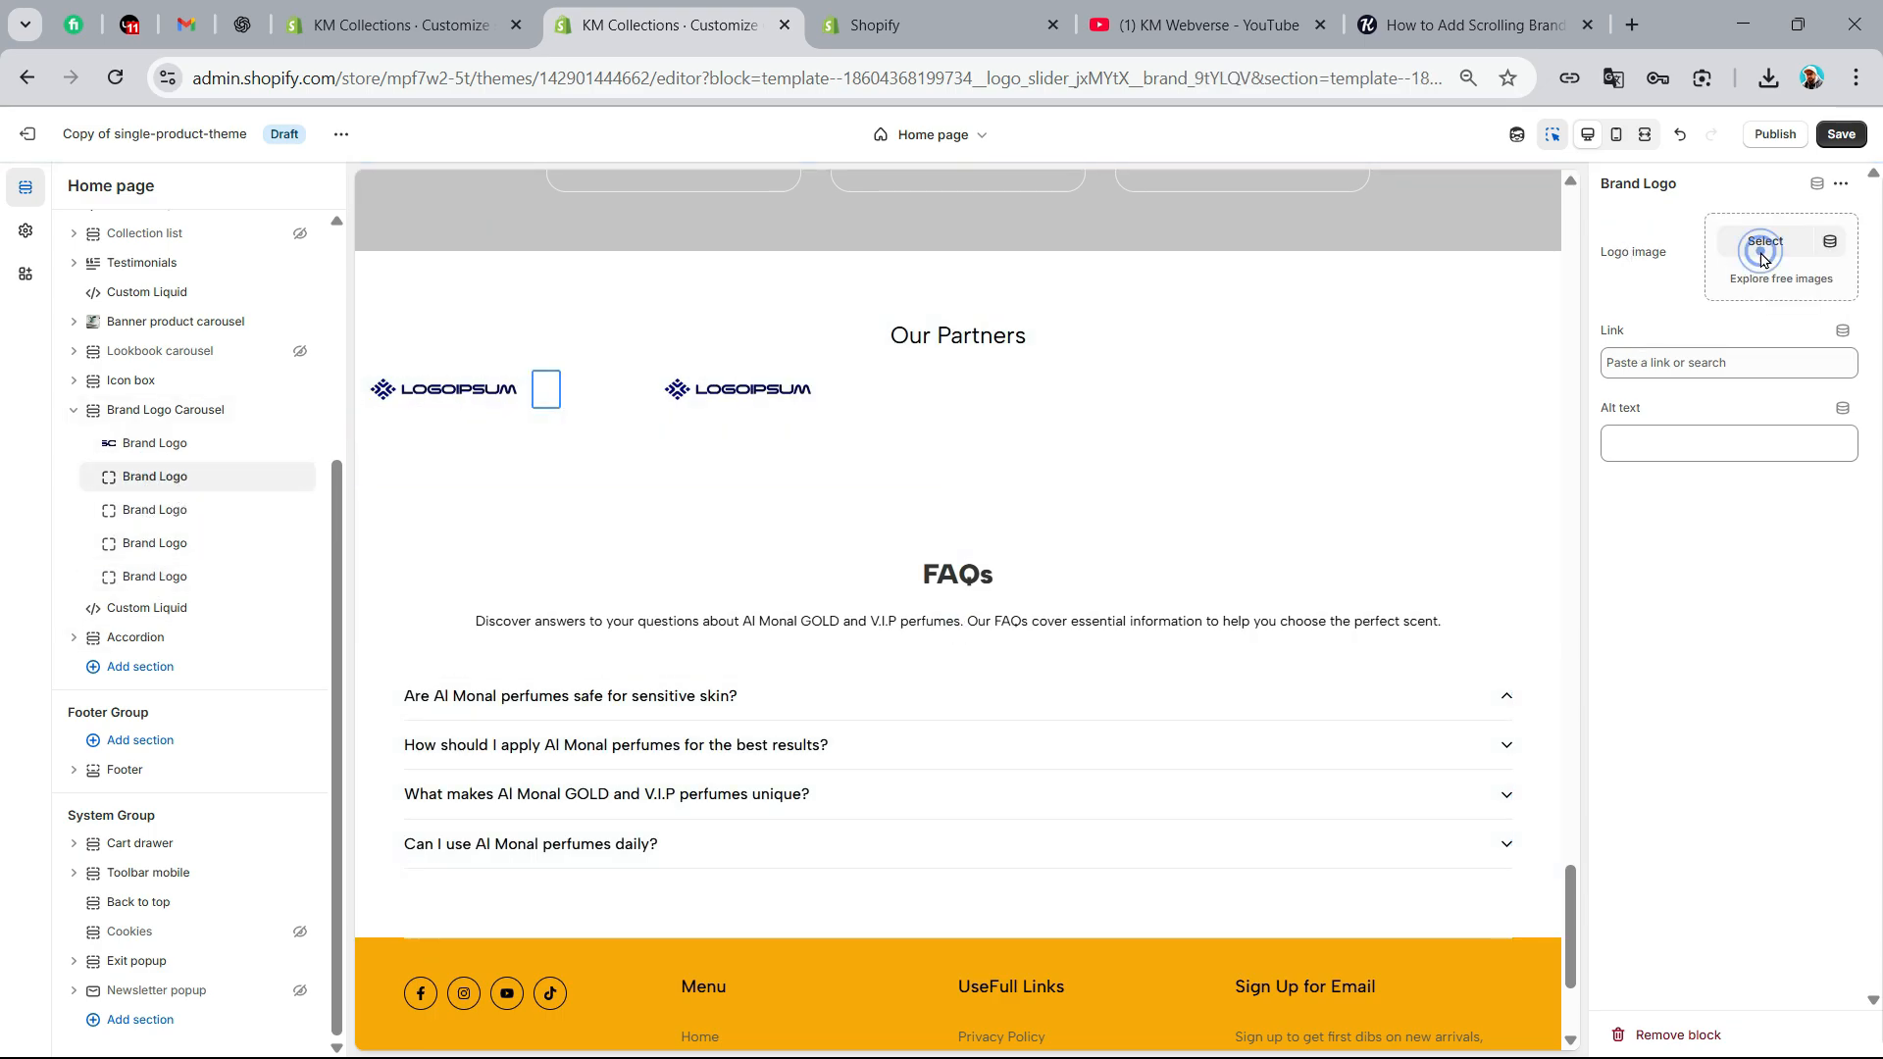
click(550, 766)
click(1379, 933)
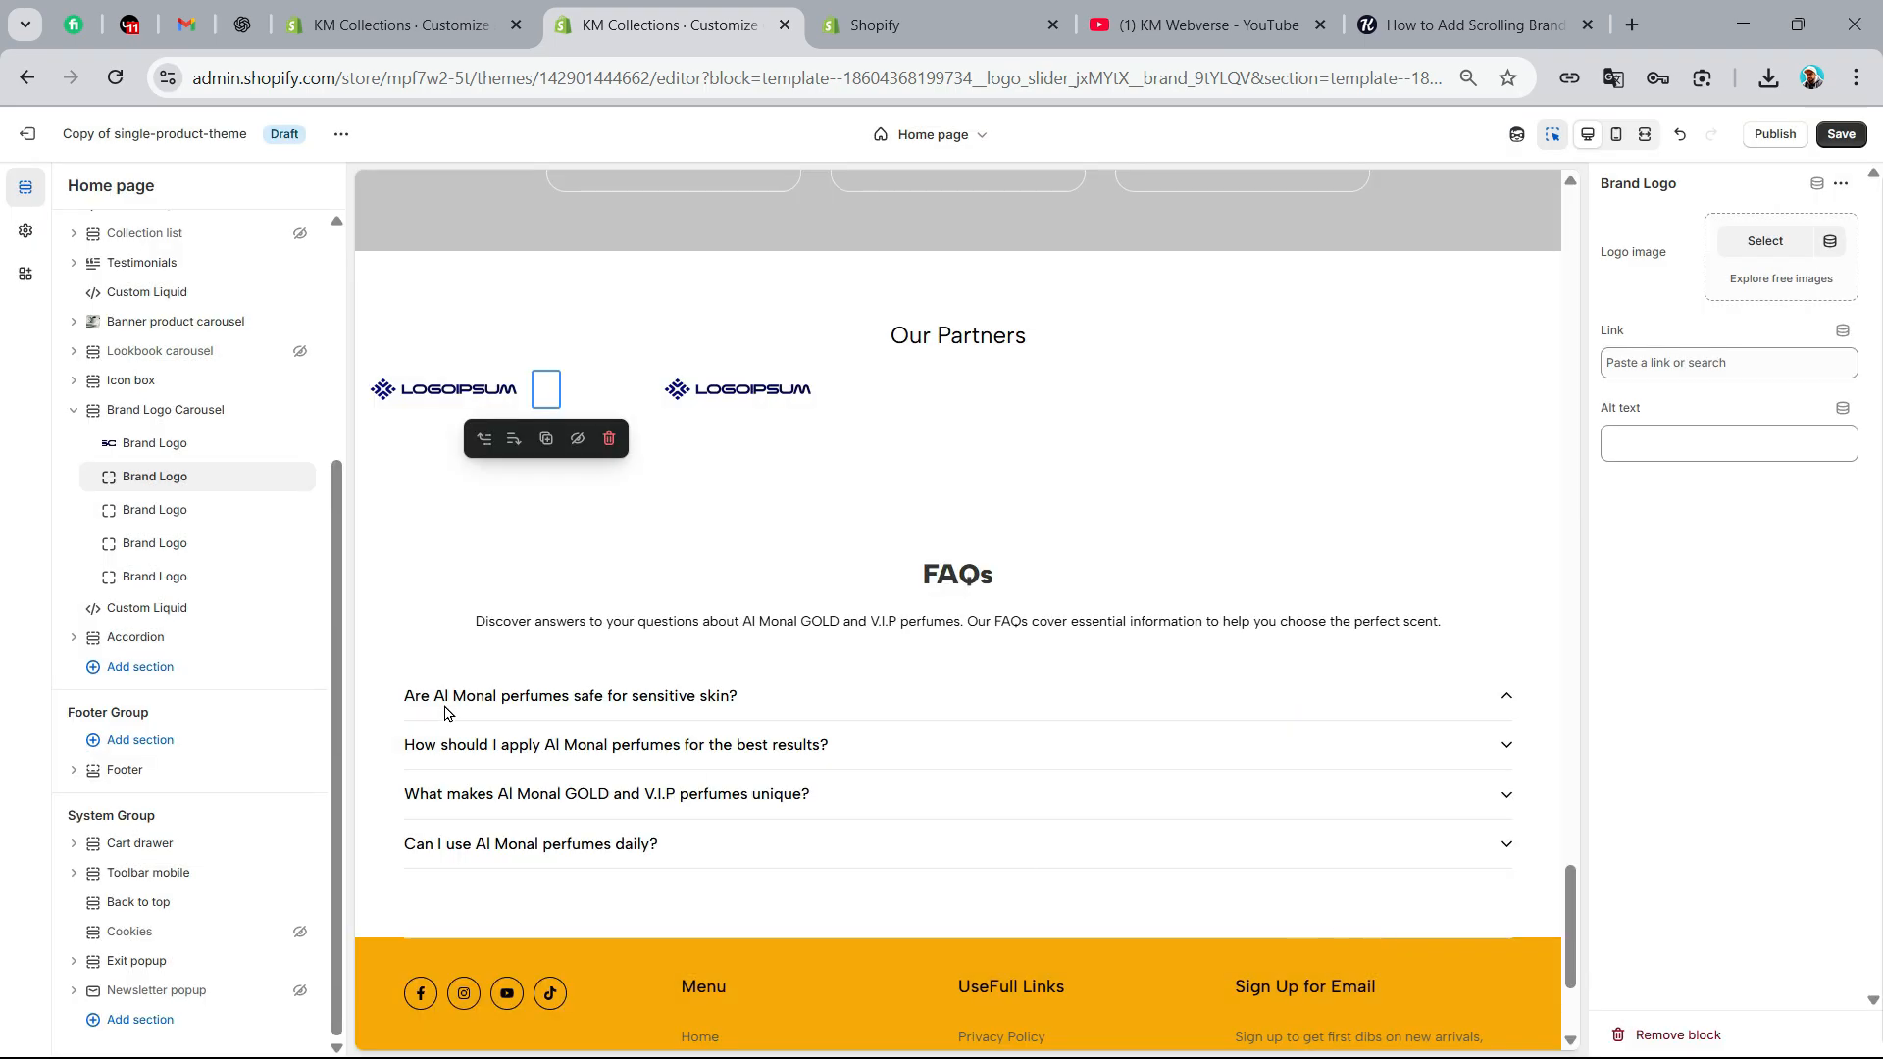
Assign the images logoipsum-369 and logoipsum-382 to the third and fourth Brand Logo blocks
click(136, 517)
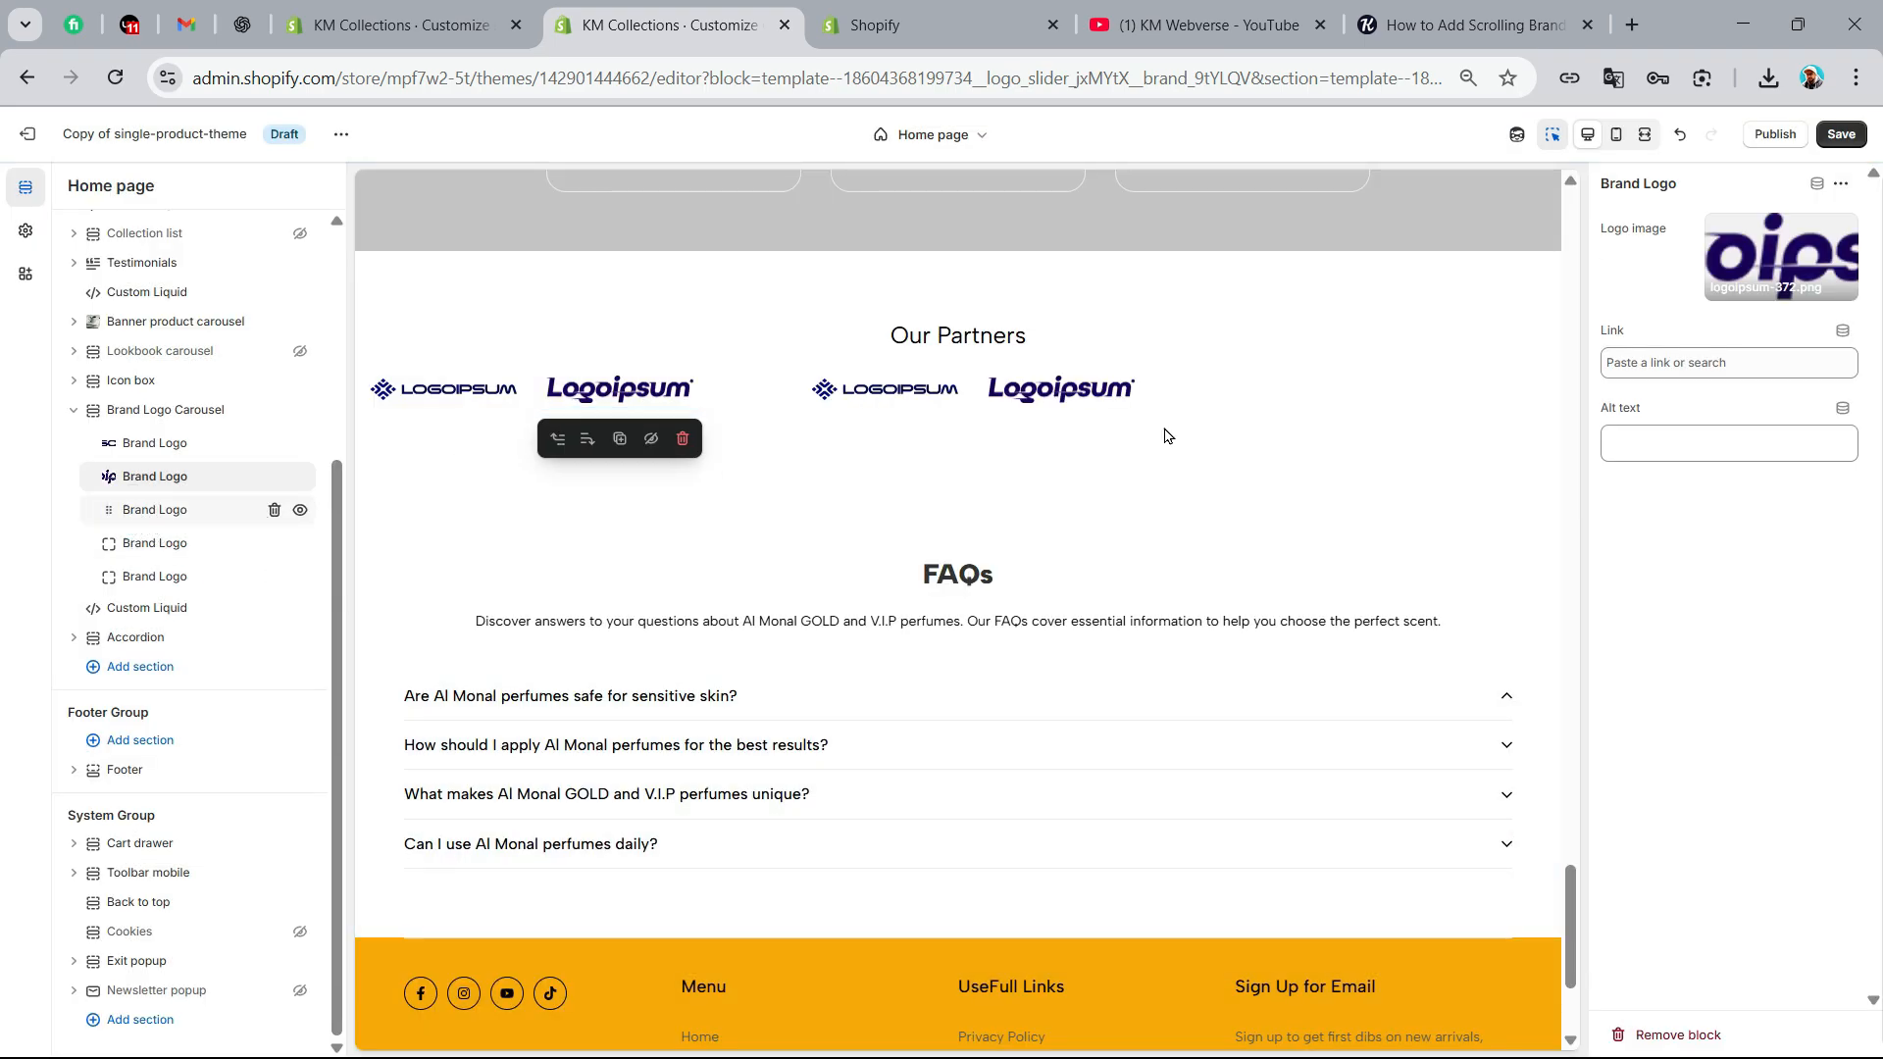
click(1765, 242)
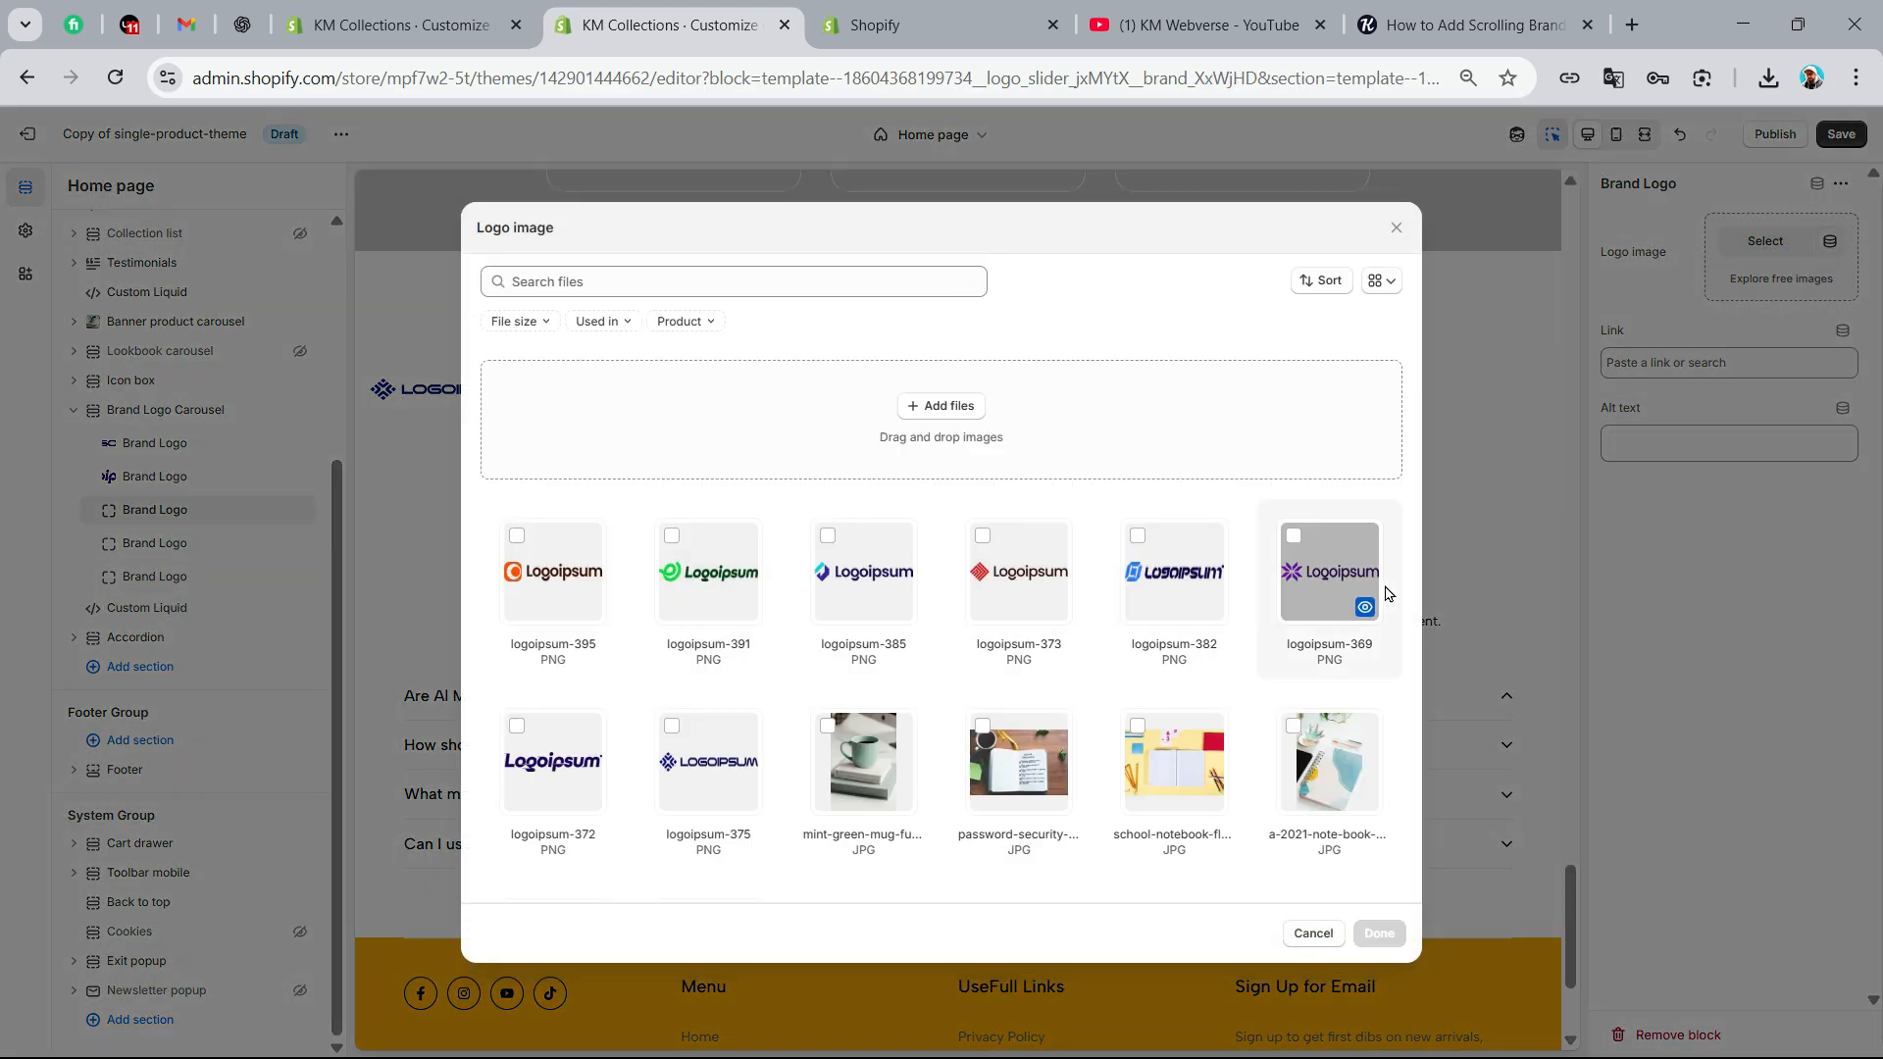
click(1329, 588)
click(1379, 933)
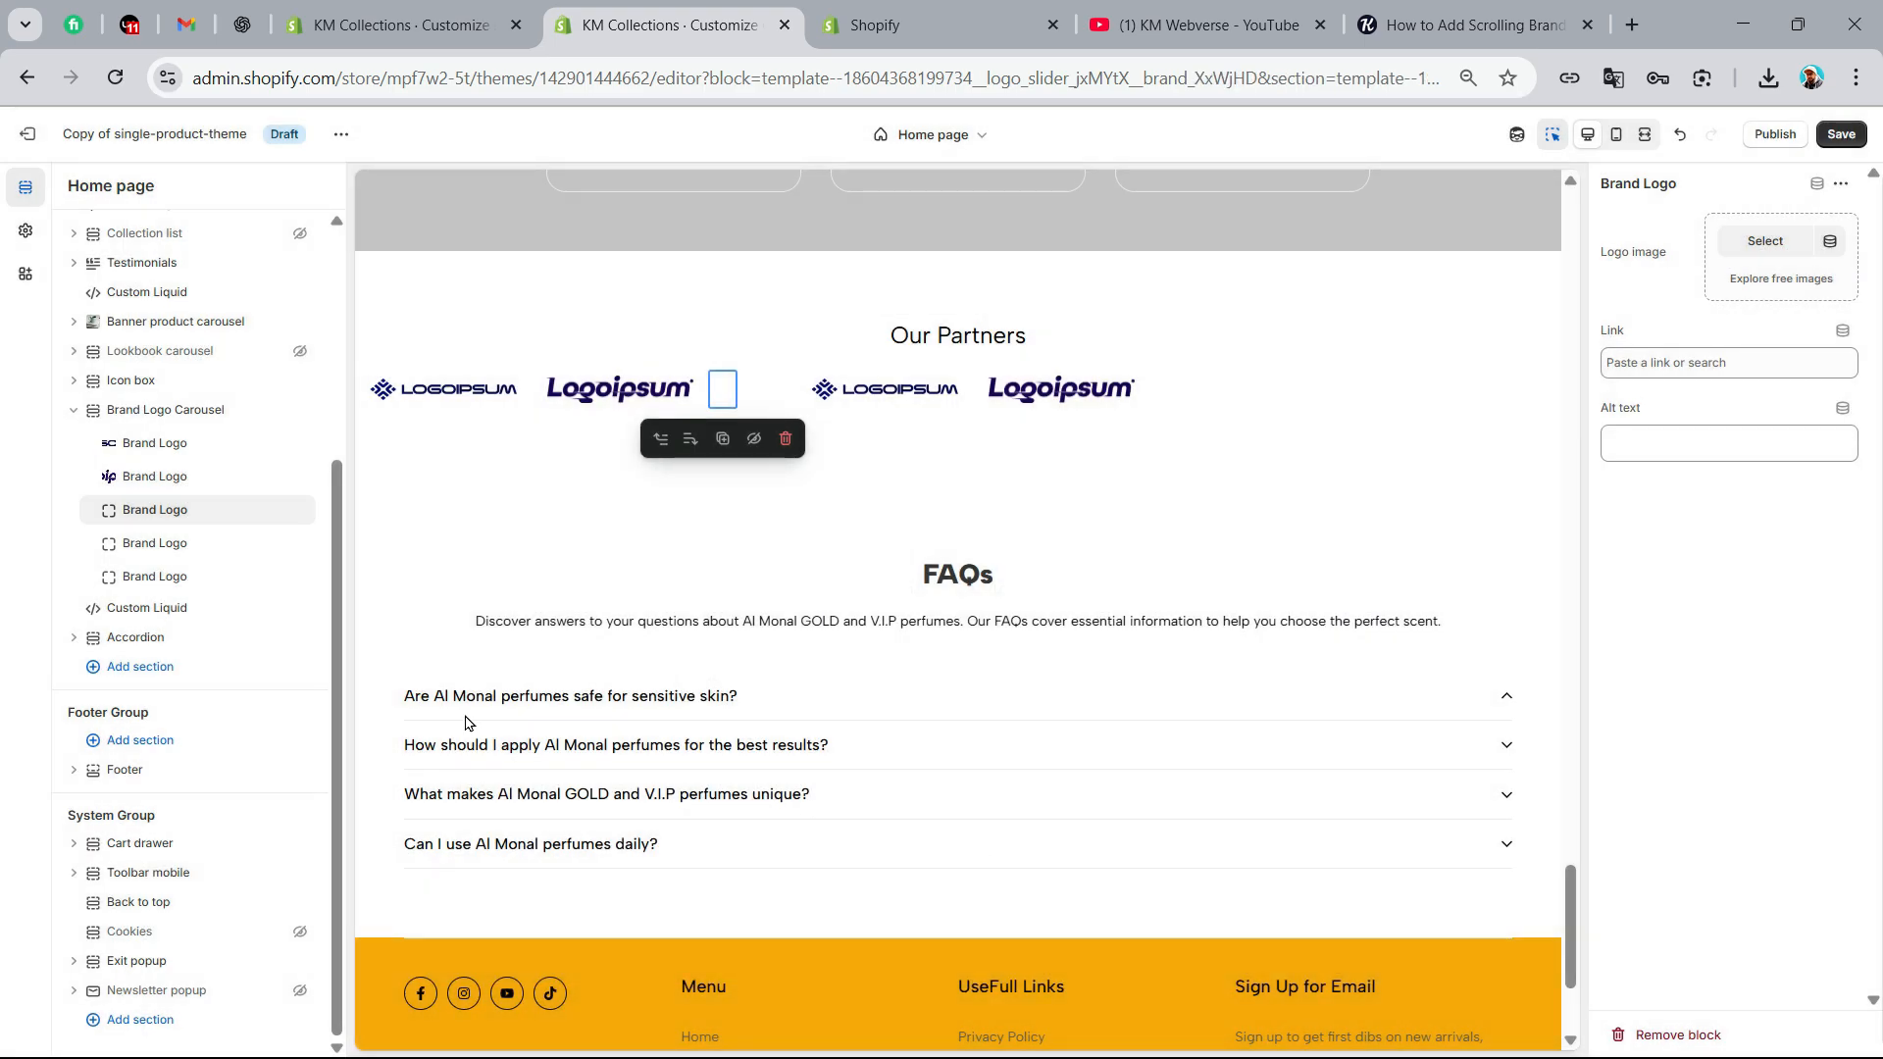
click(149, 545)
click(1765, 243)
click(1177, 579)
click(1379, 933)
Assign the image logoipsum-373 to the fifth Brand Logo block
click(155, 578)
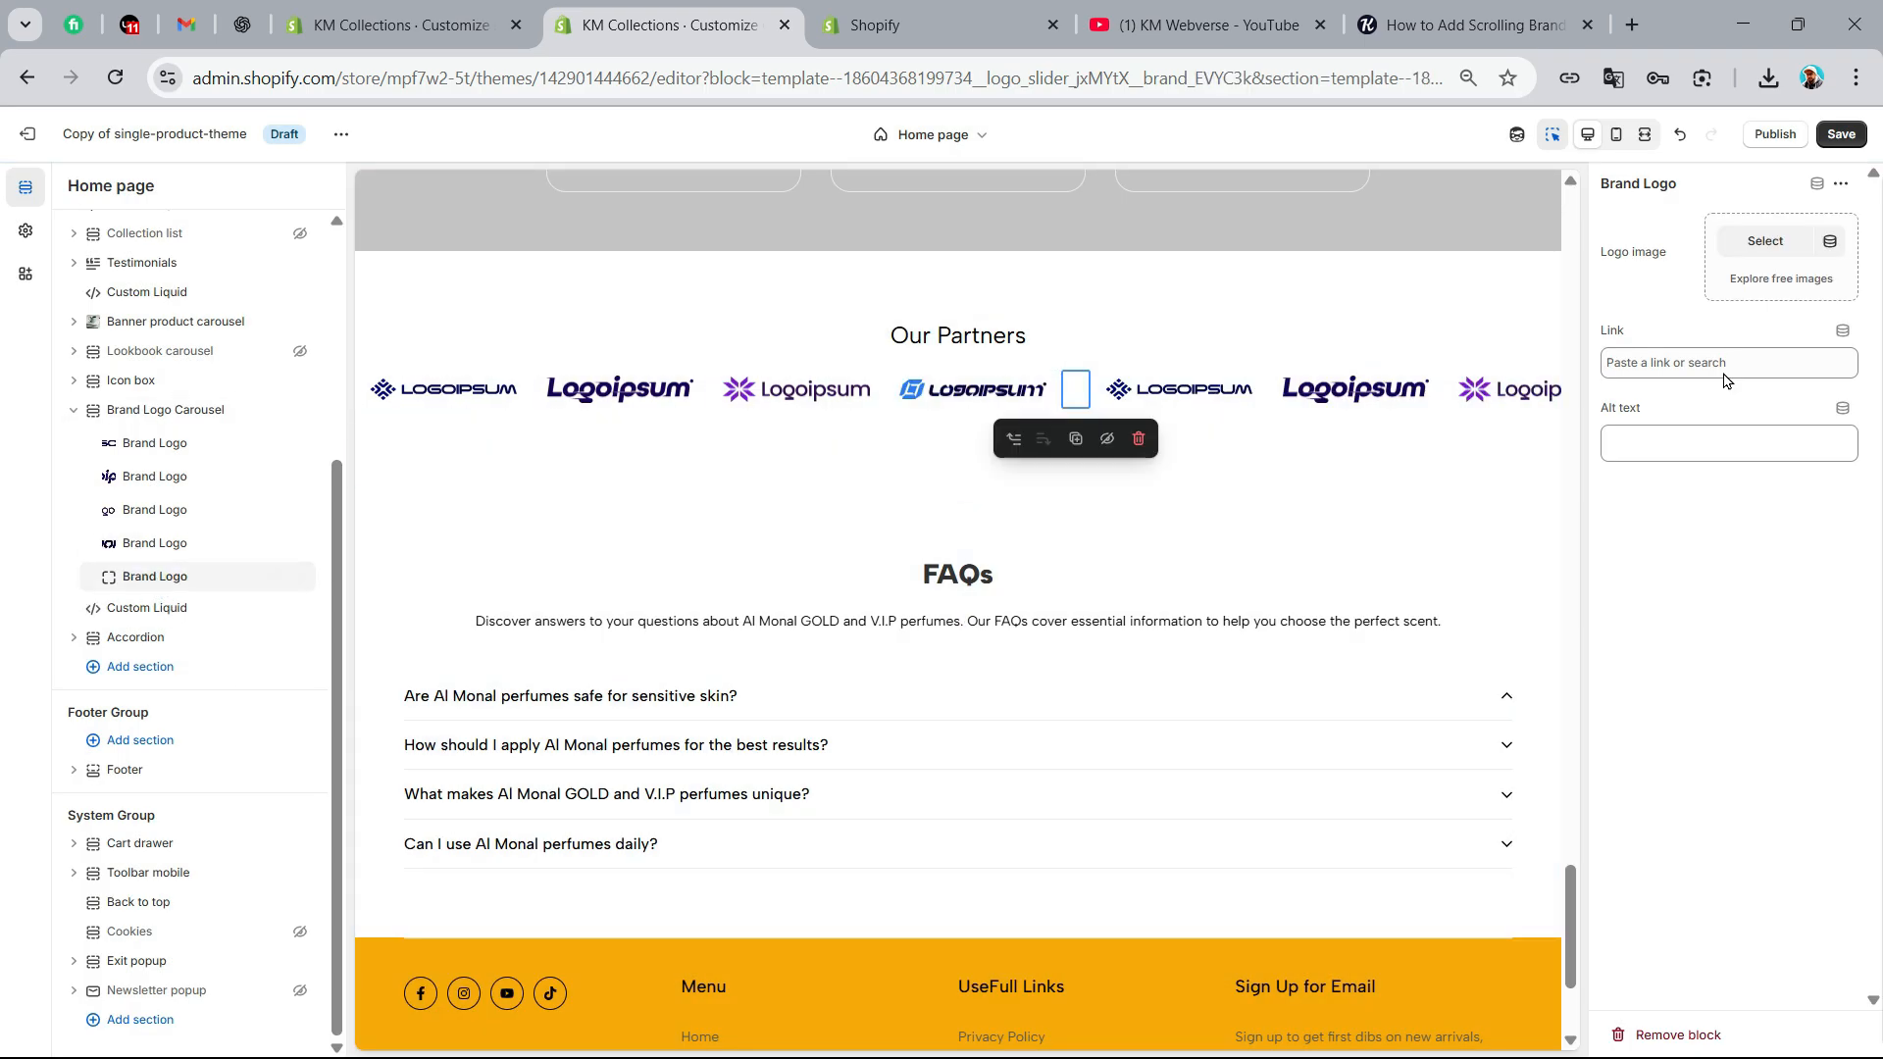
click(1765, 242)
click(1017, 578)
click(1379, 932)
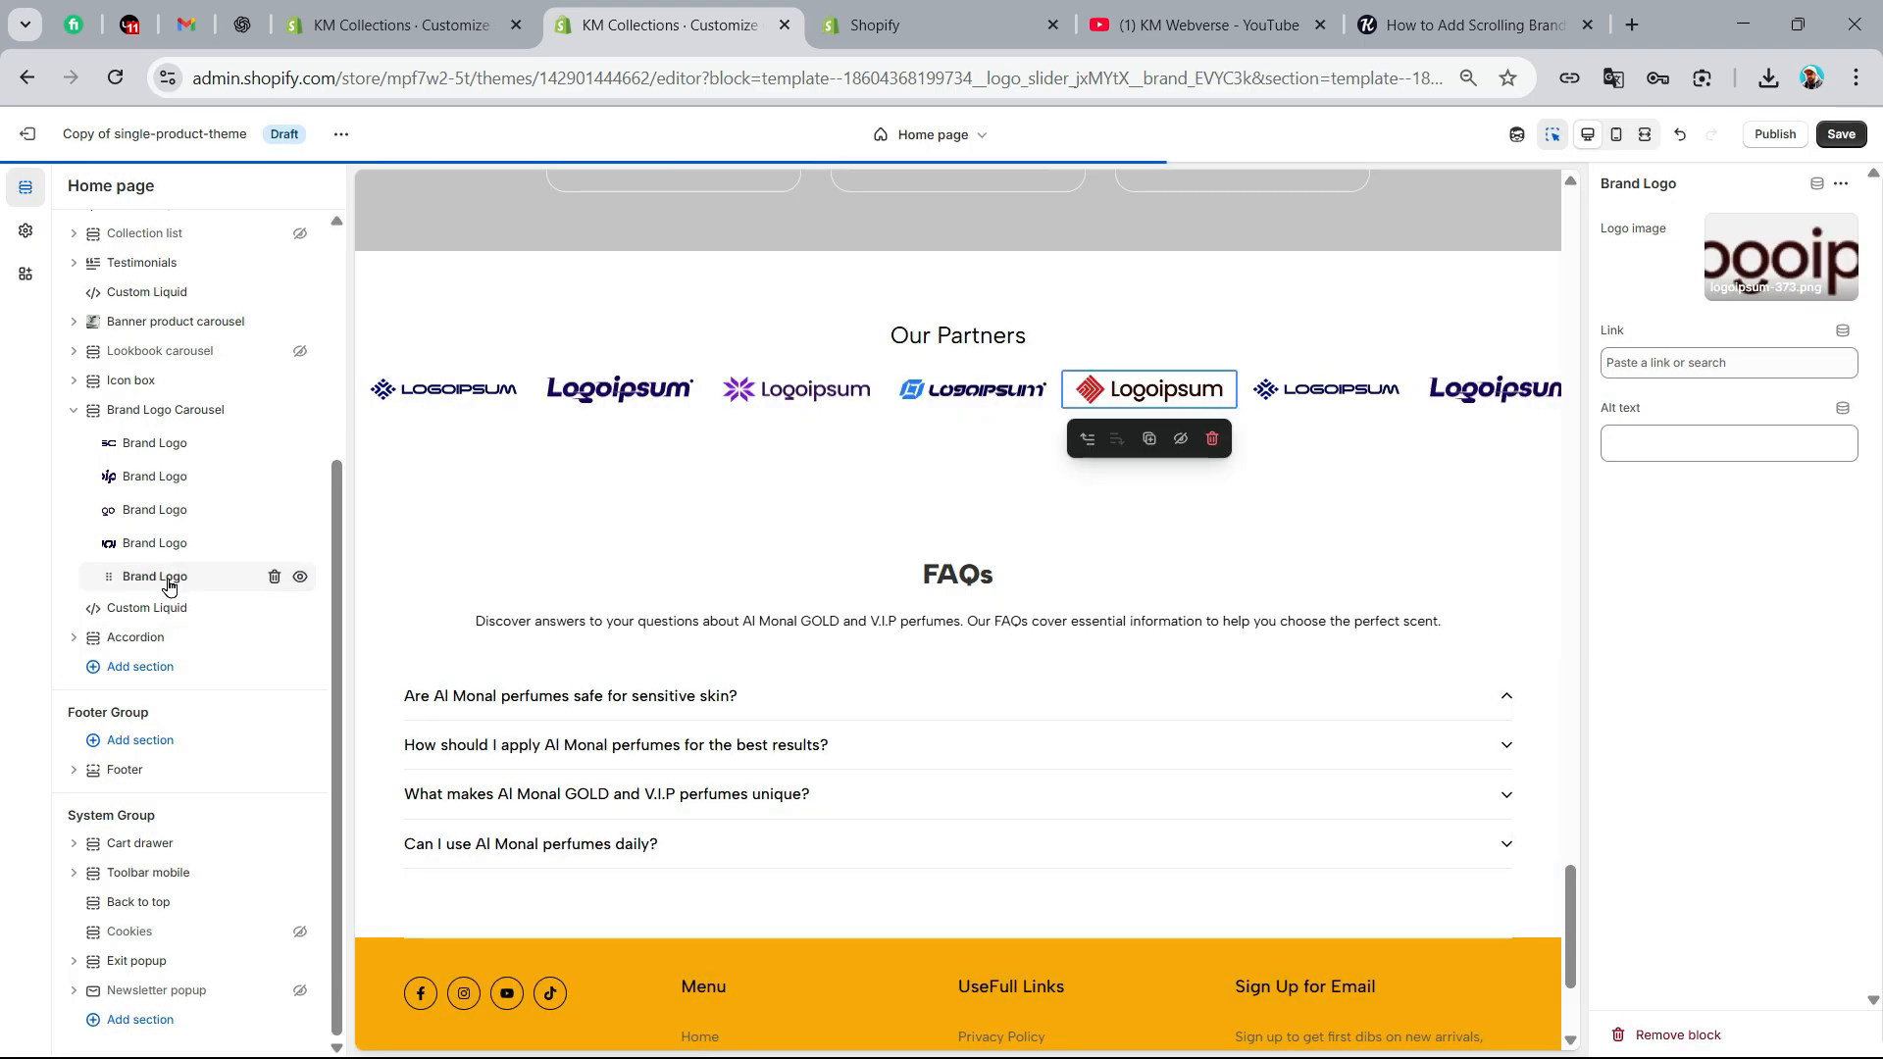
Add two more Brand Logo blocks at the end of the carousel, using the images logoipsum-385 and logoipsum-391
click(203, 592)
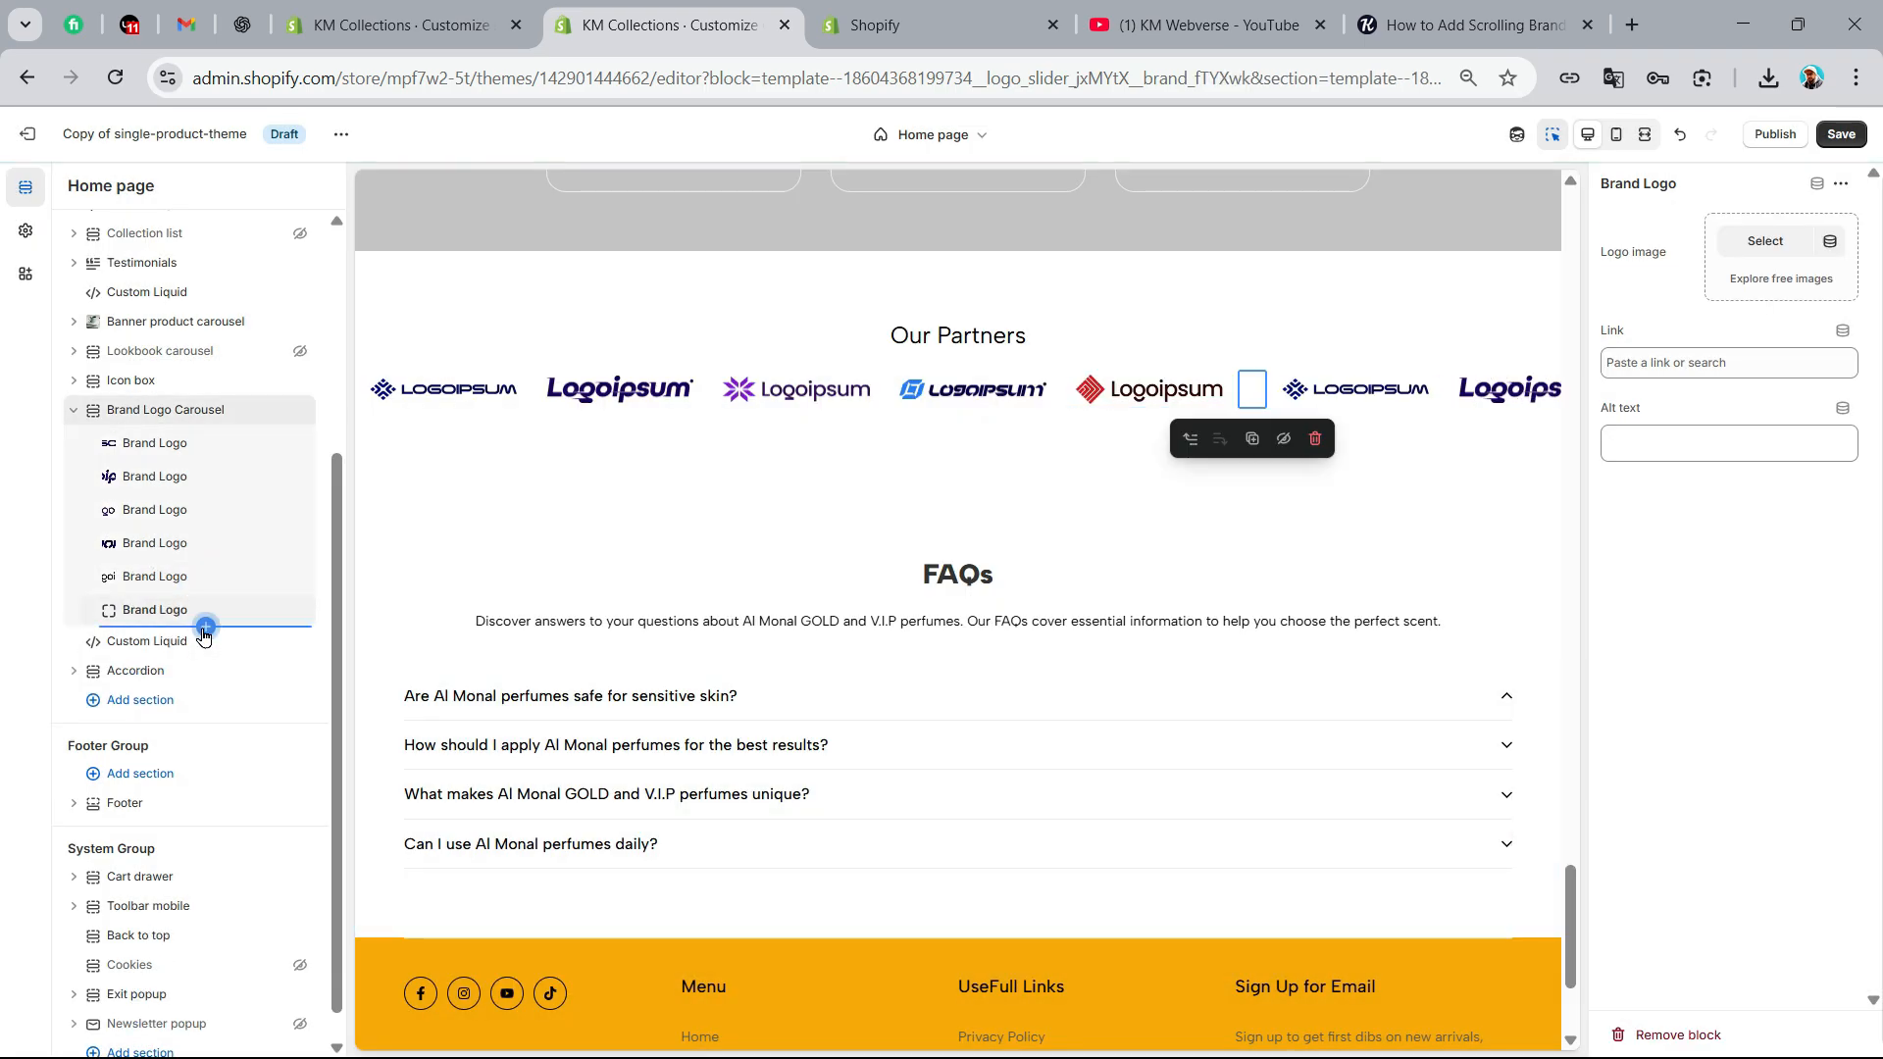
click(204, 627)
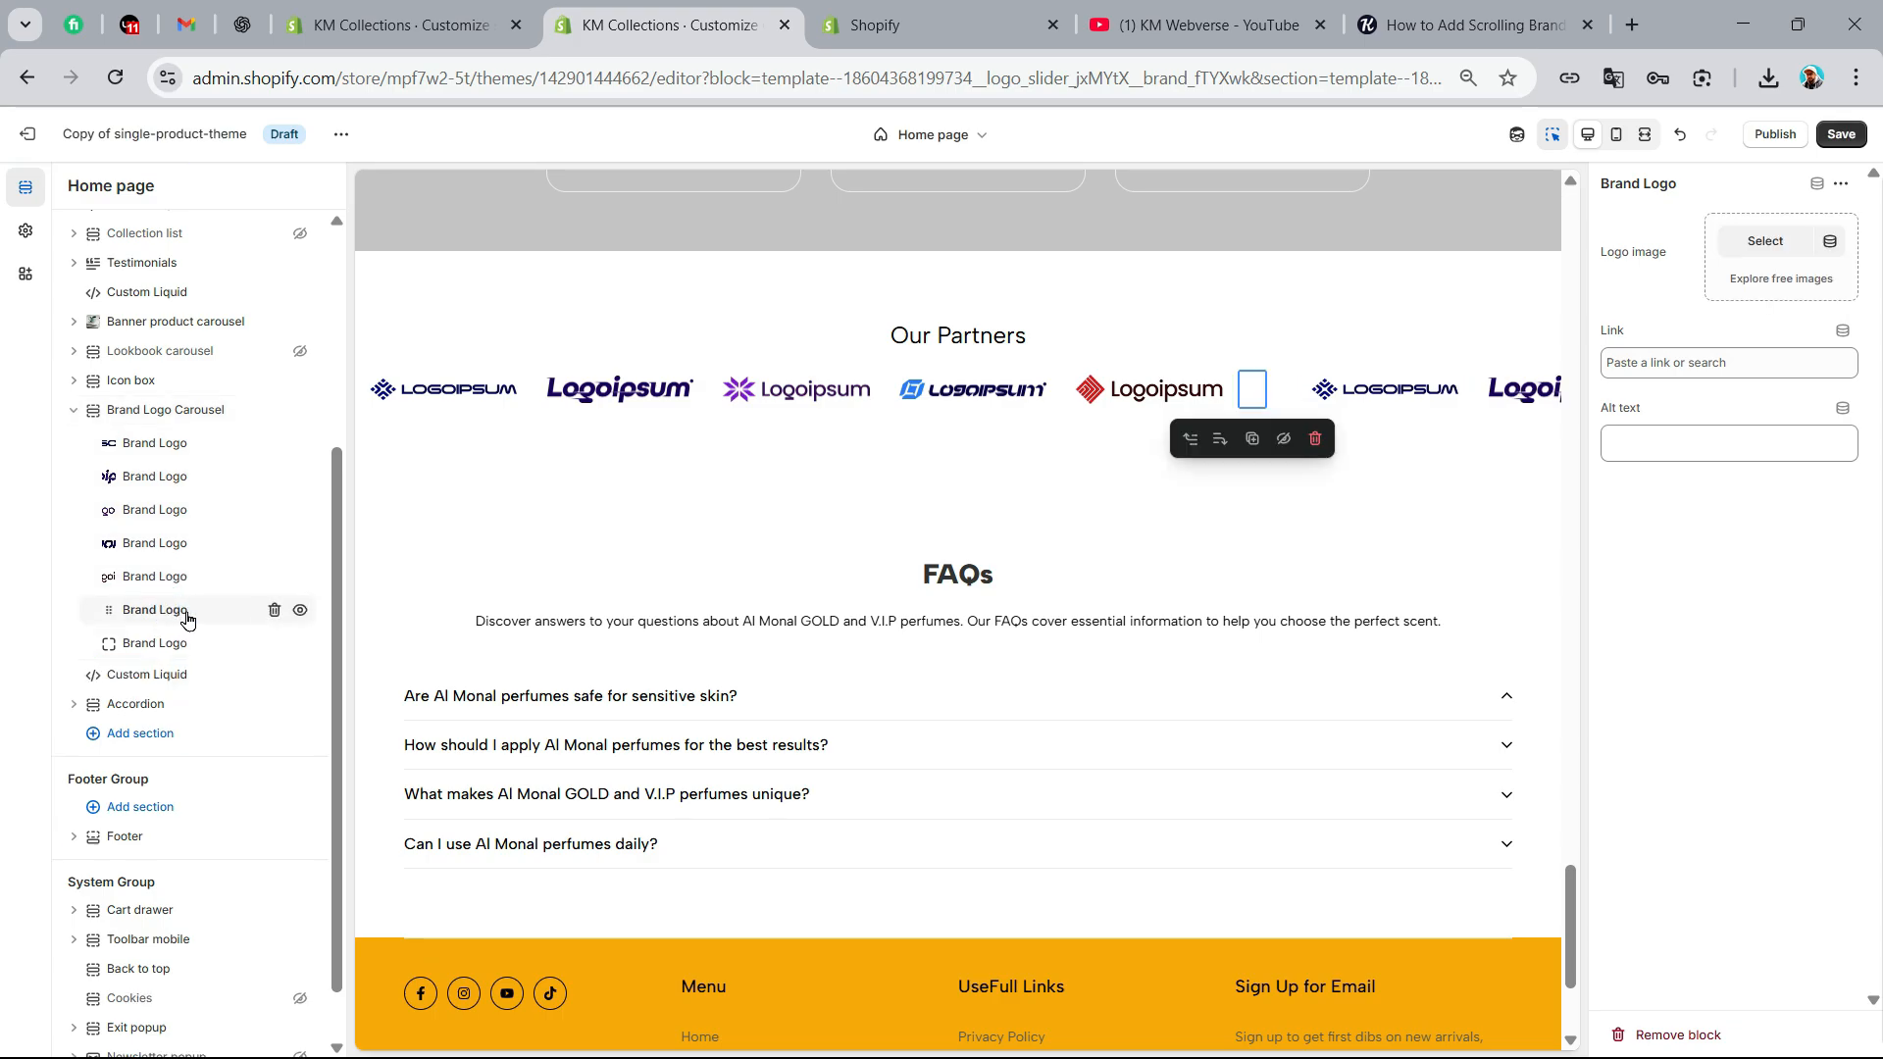
click(1769, 251)
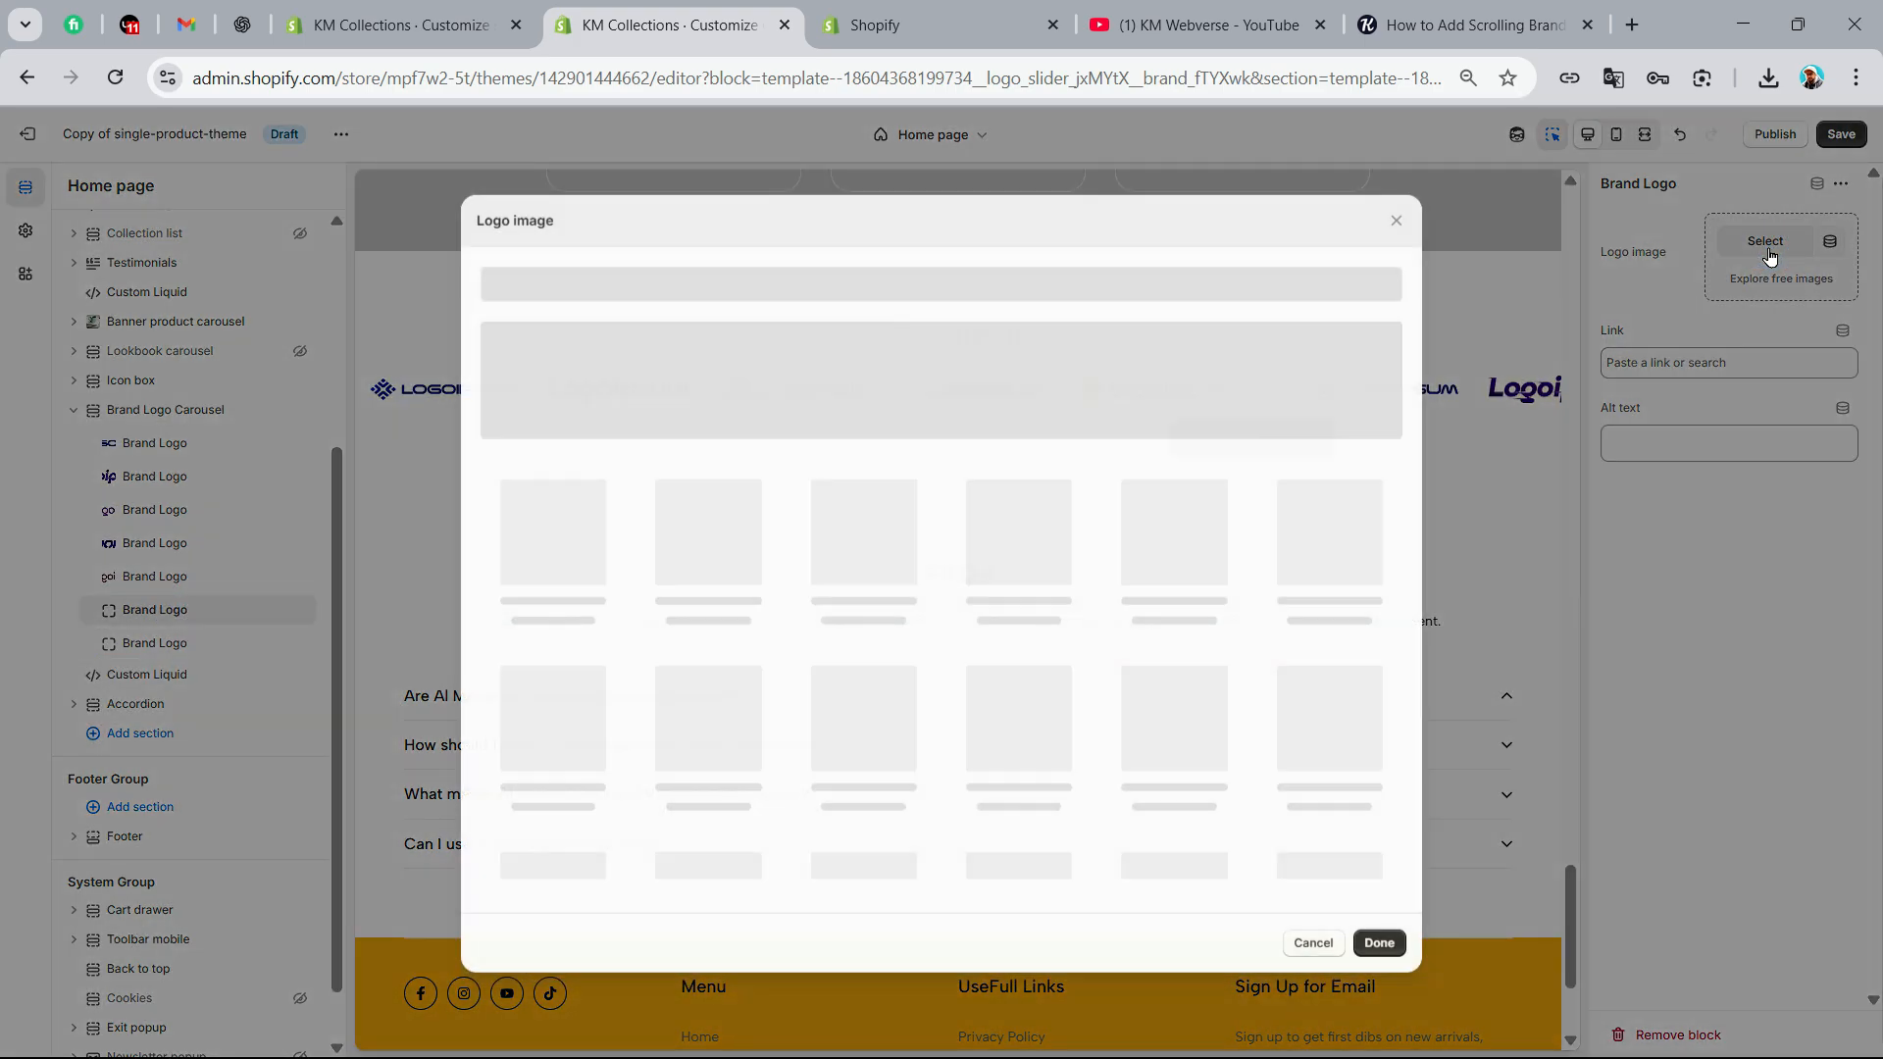
click(850, 587)
click(1379, 933)
click(154, 643)
click(1765, 240)
click(706, 568)
click(1379, 933)
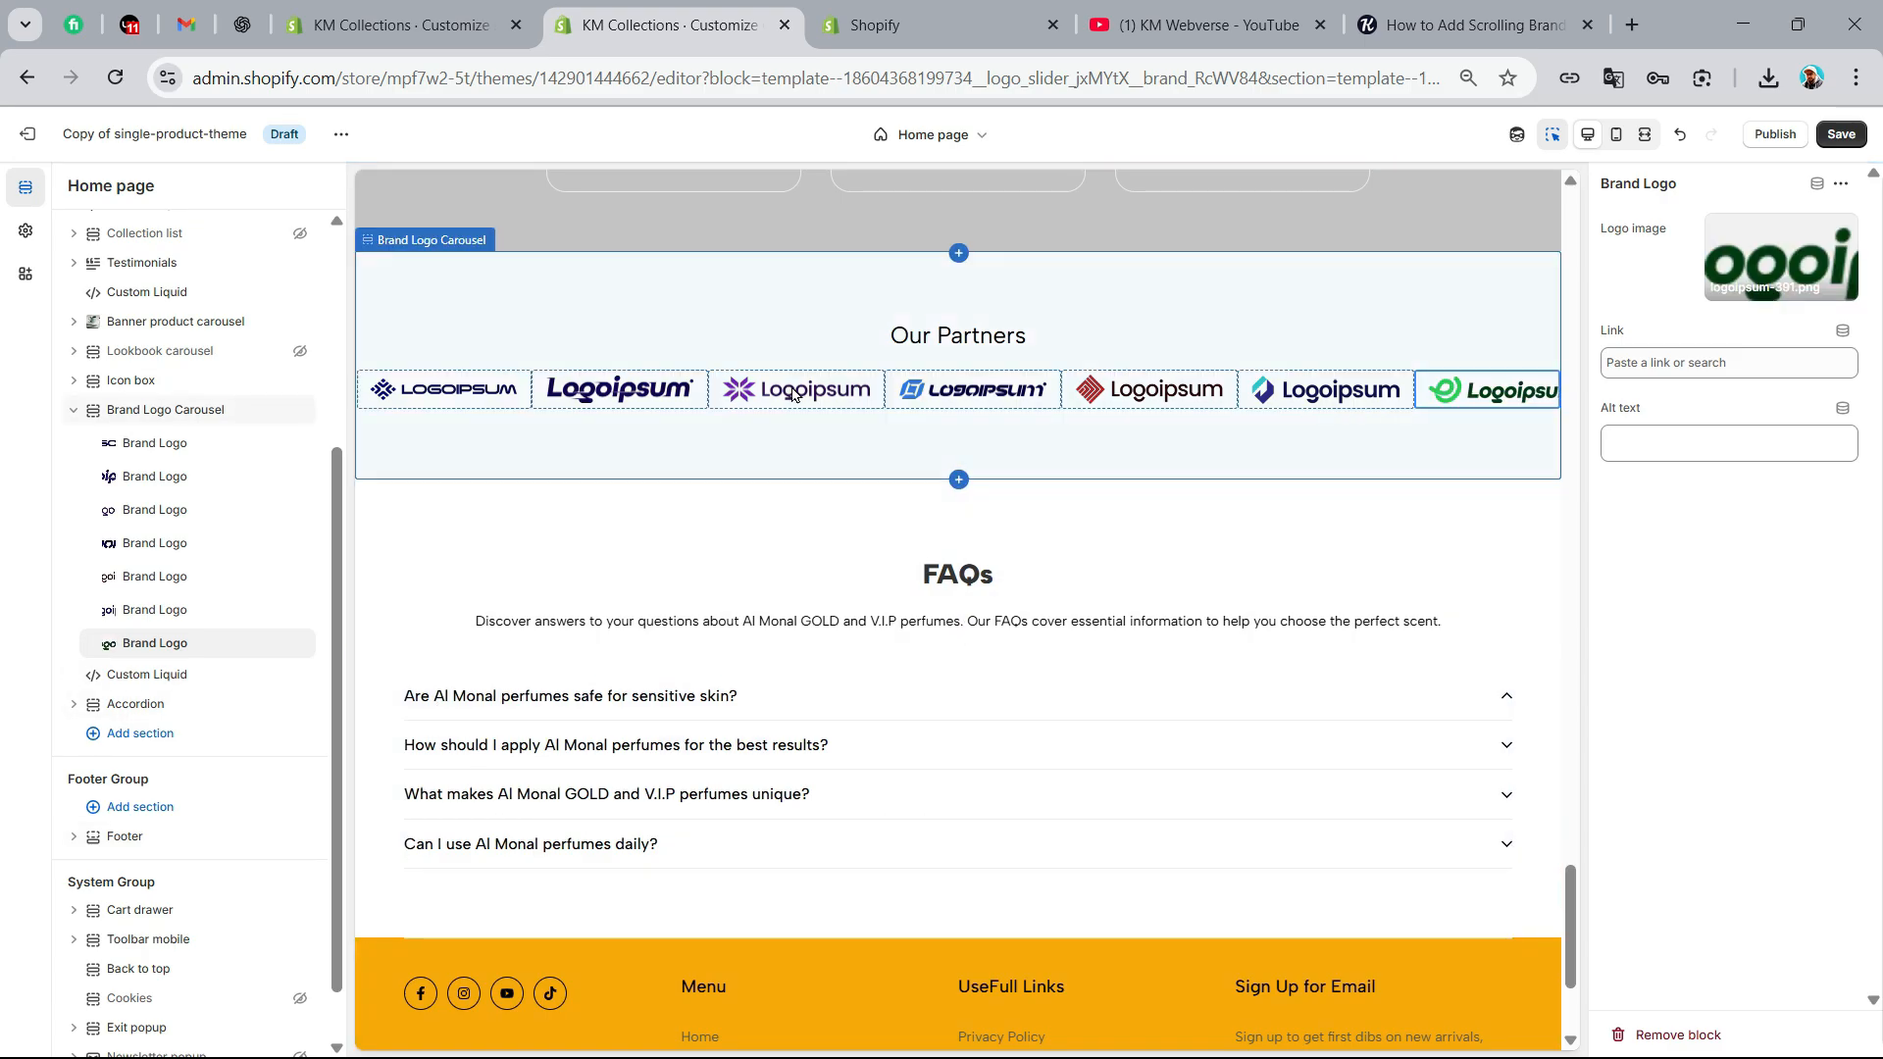
Look through the link destination options for the last Brand Logo block
click(1679, 363)
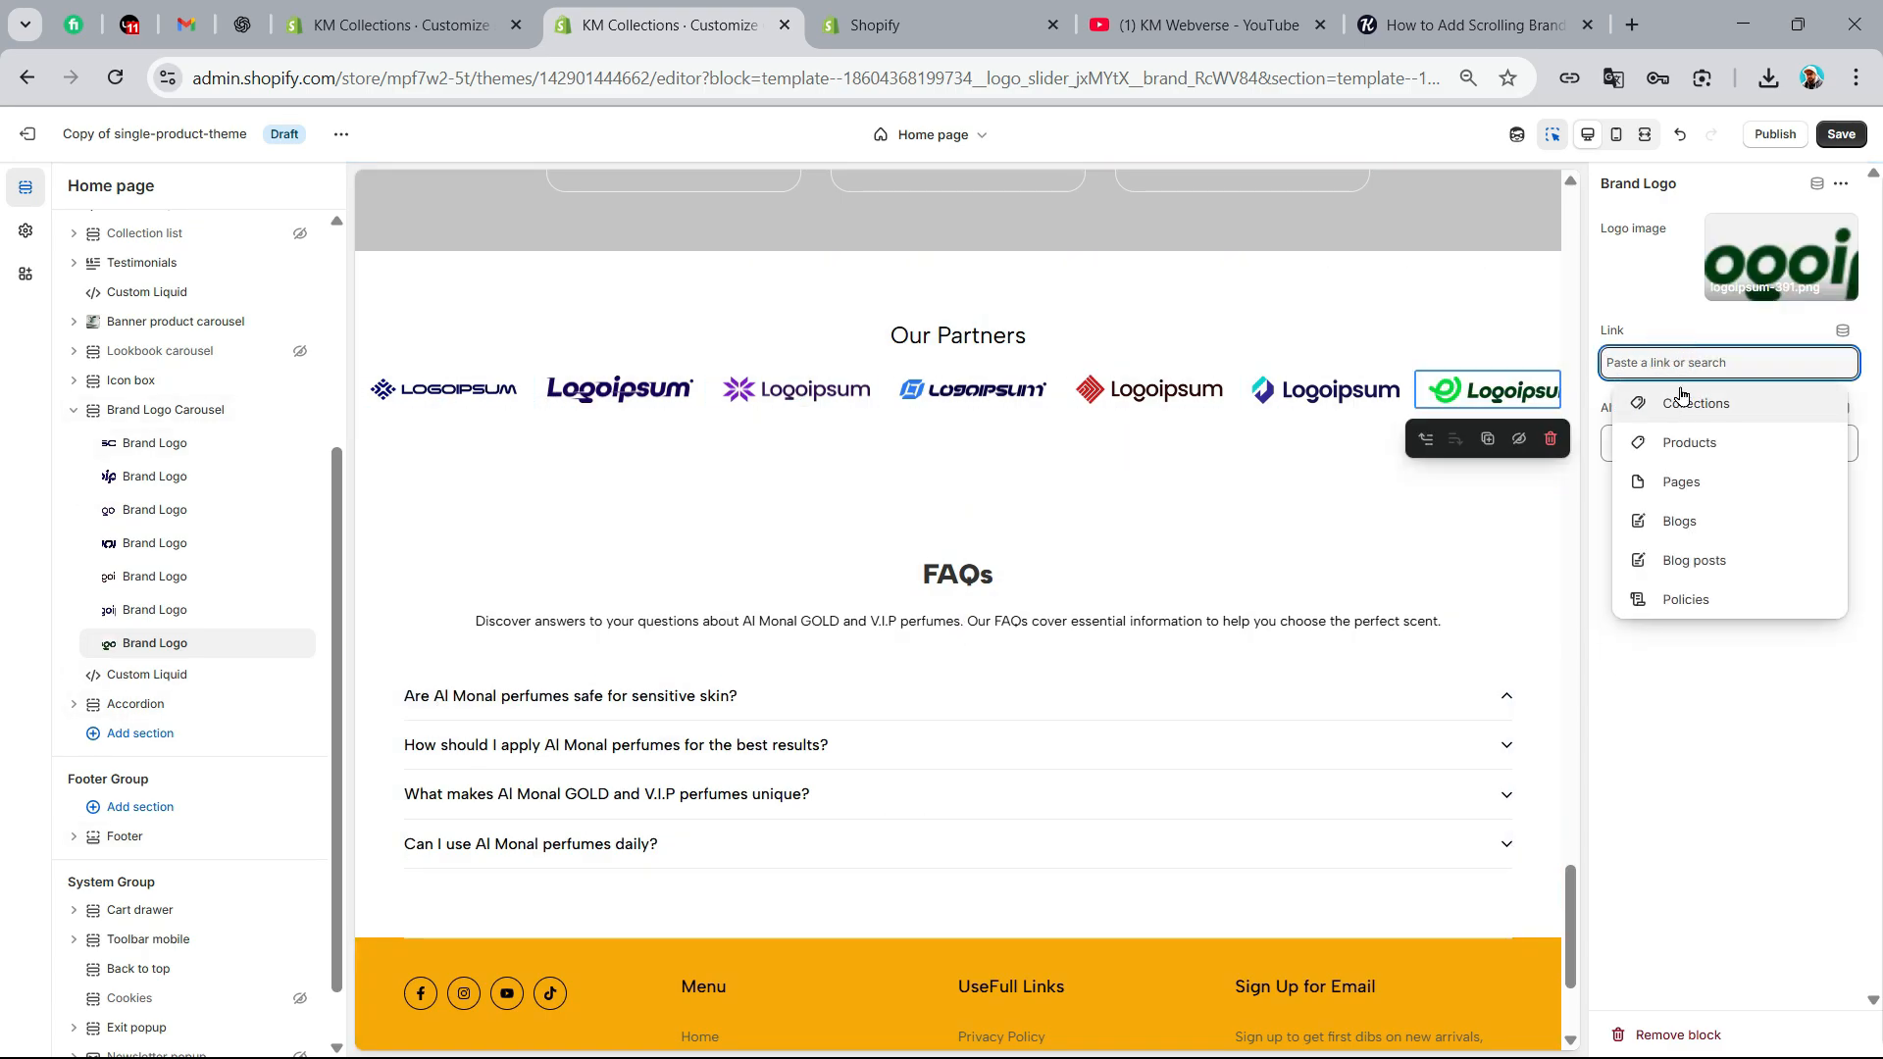
click(1778, 756)
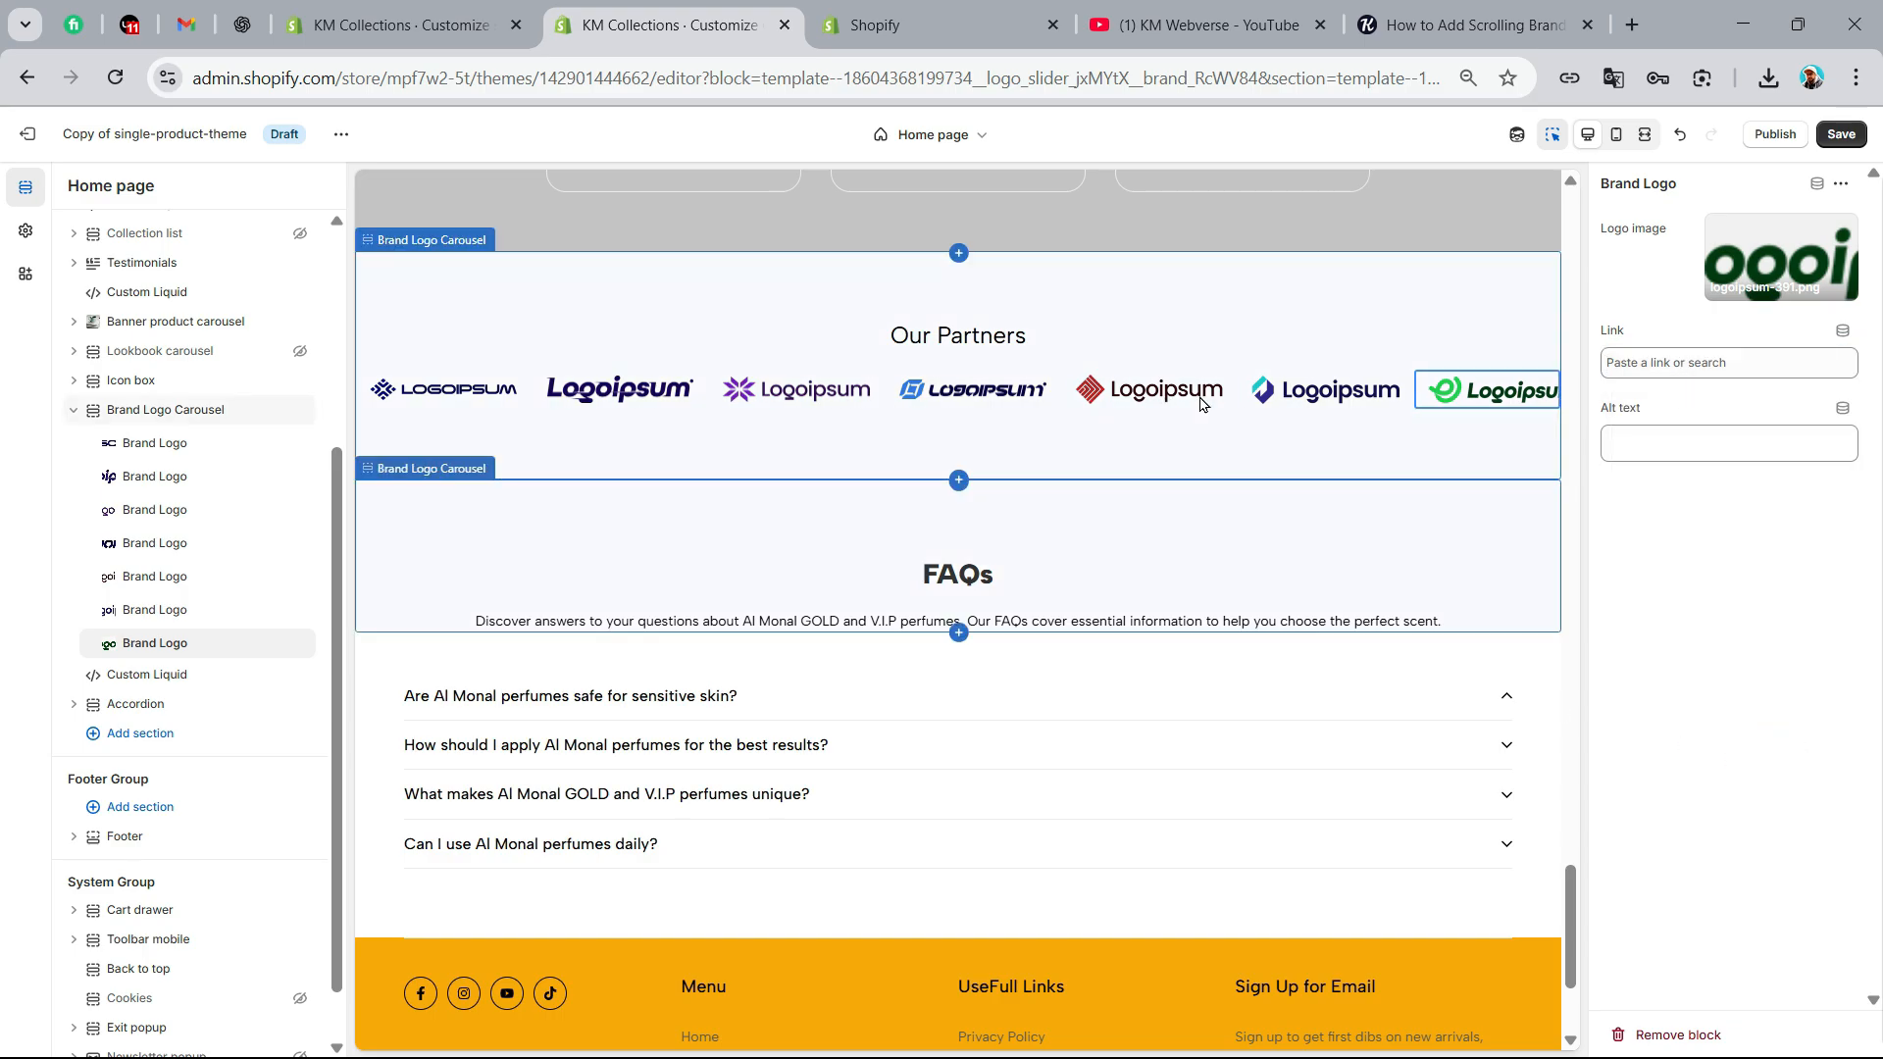
Set the Brand Logo Carousel section's background color to #F2F2F2
click(677, 425)
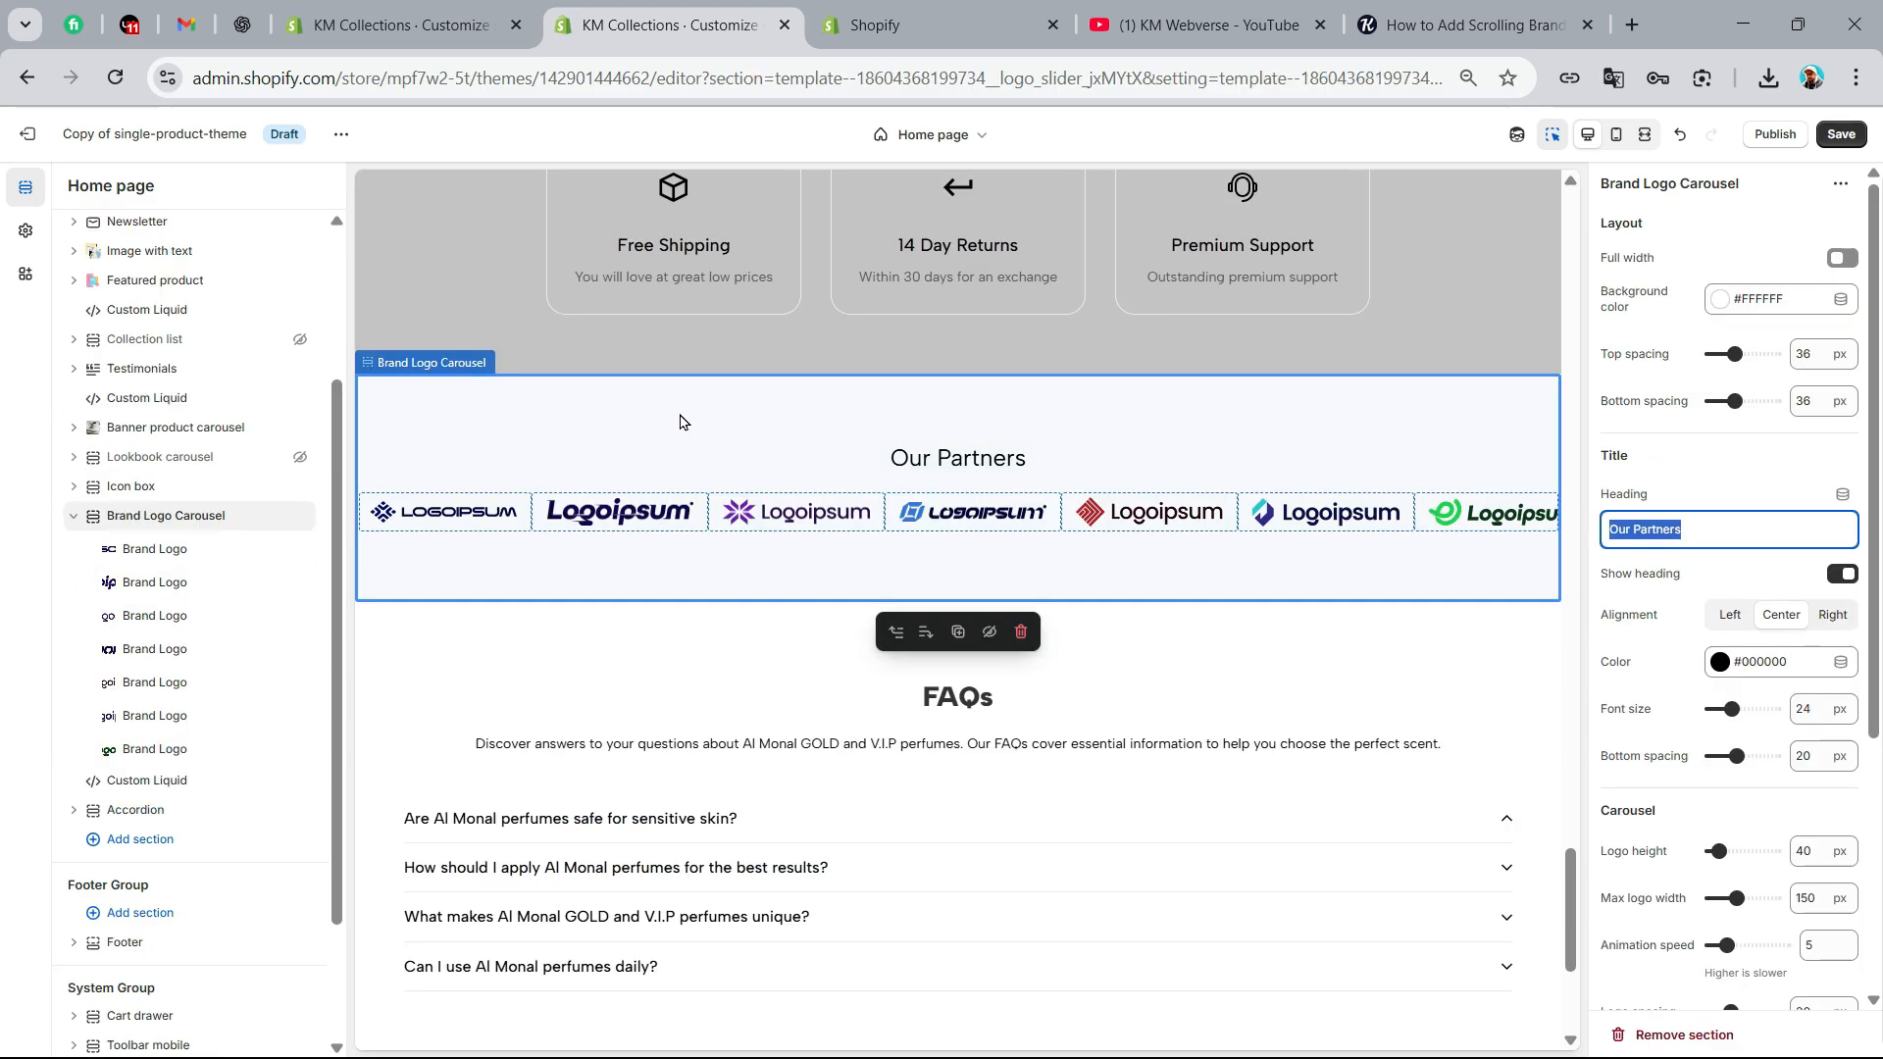
click(1773, 299)
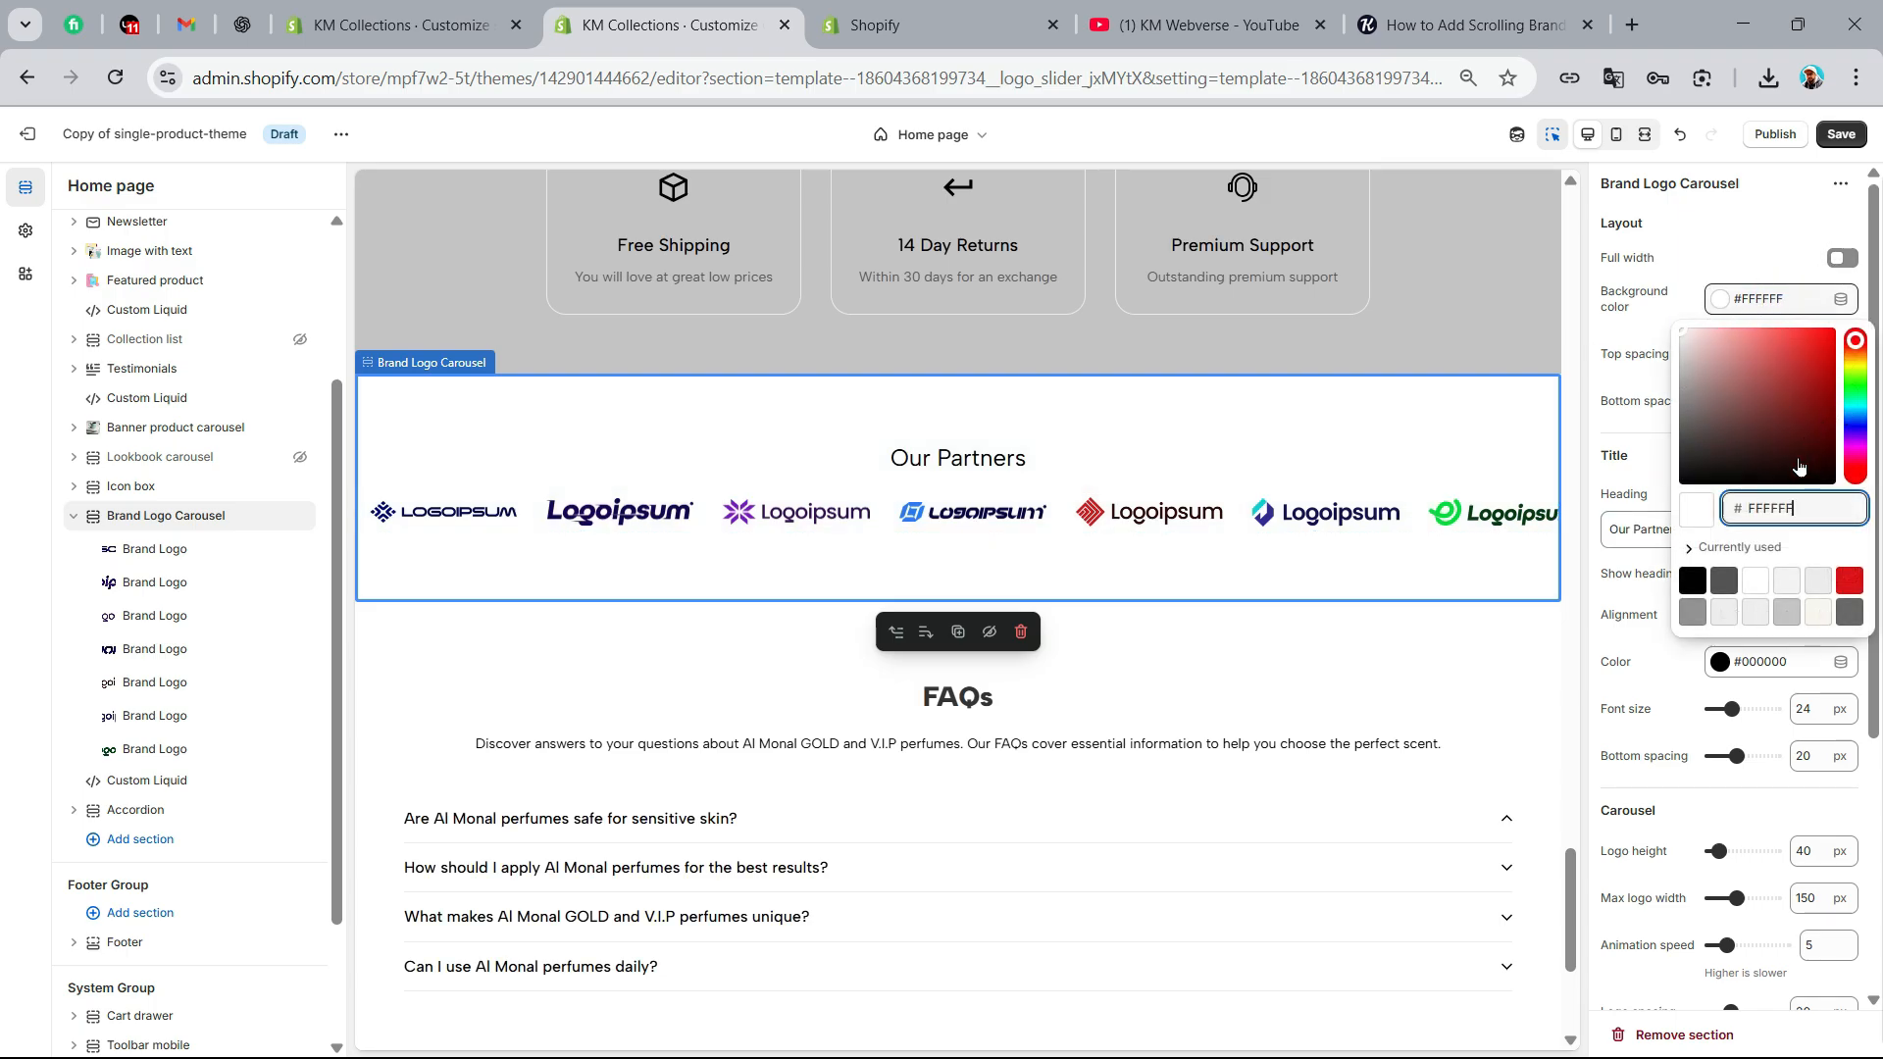
click(1786, 581)
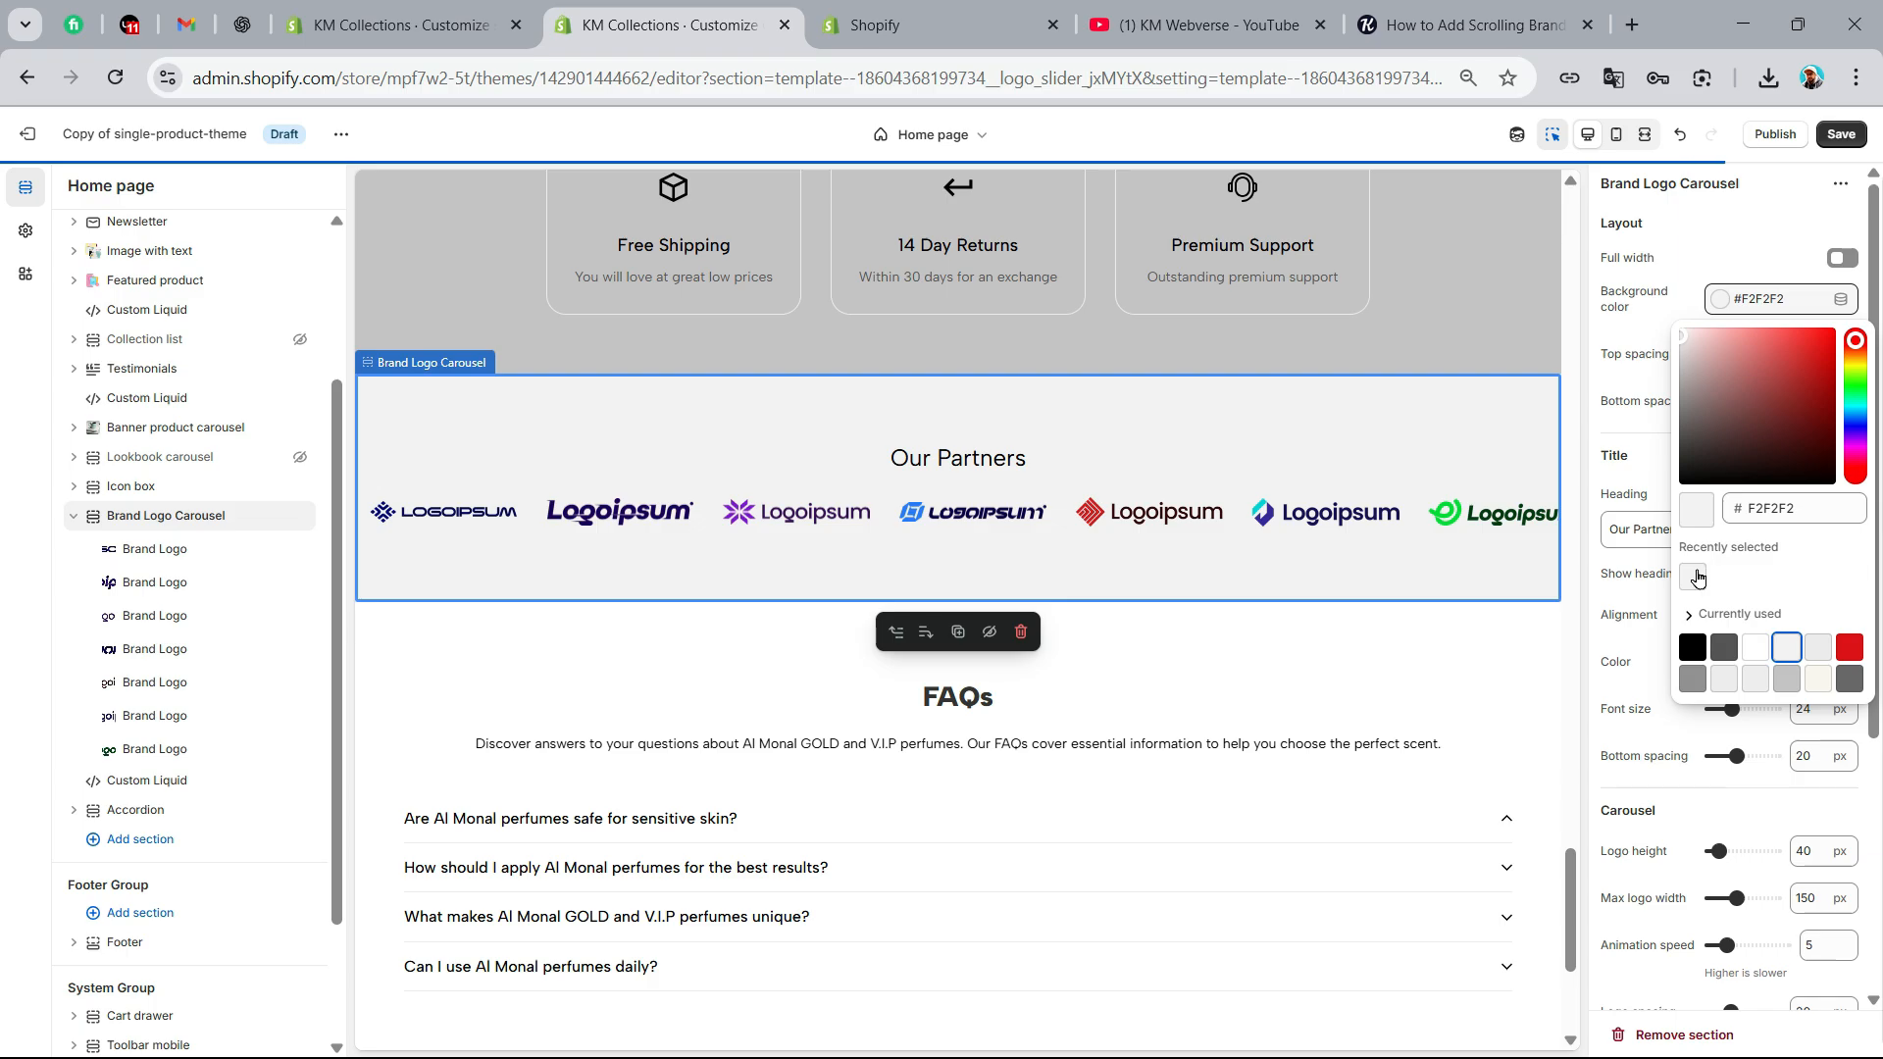
click(1599, 387)
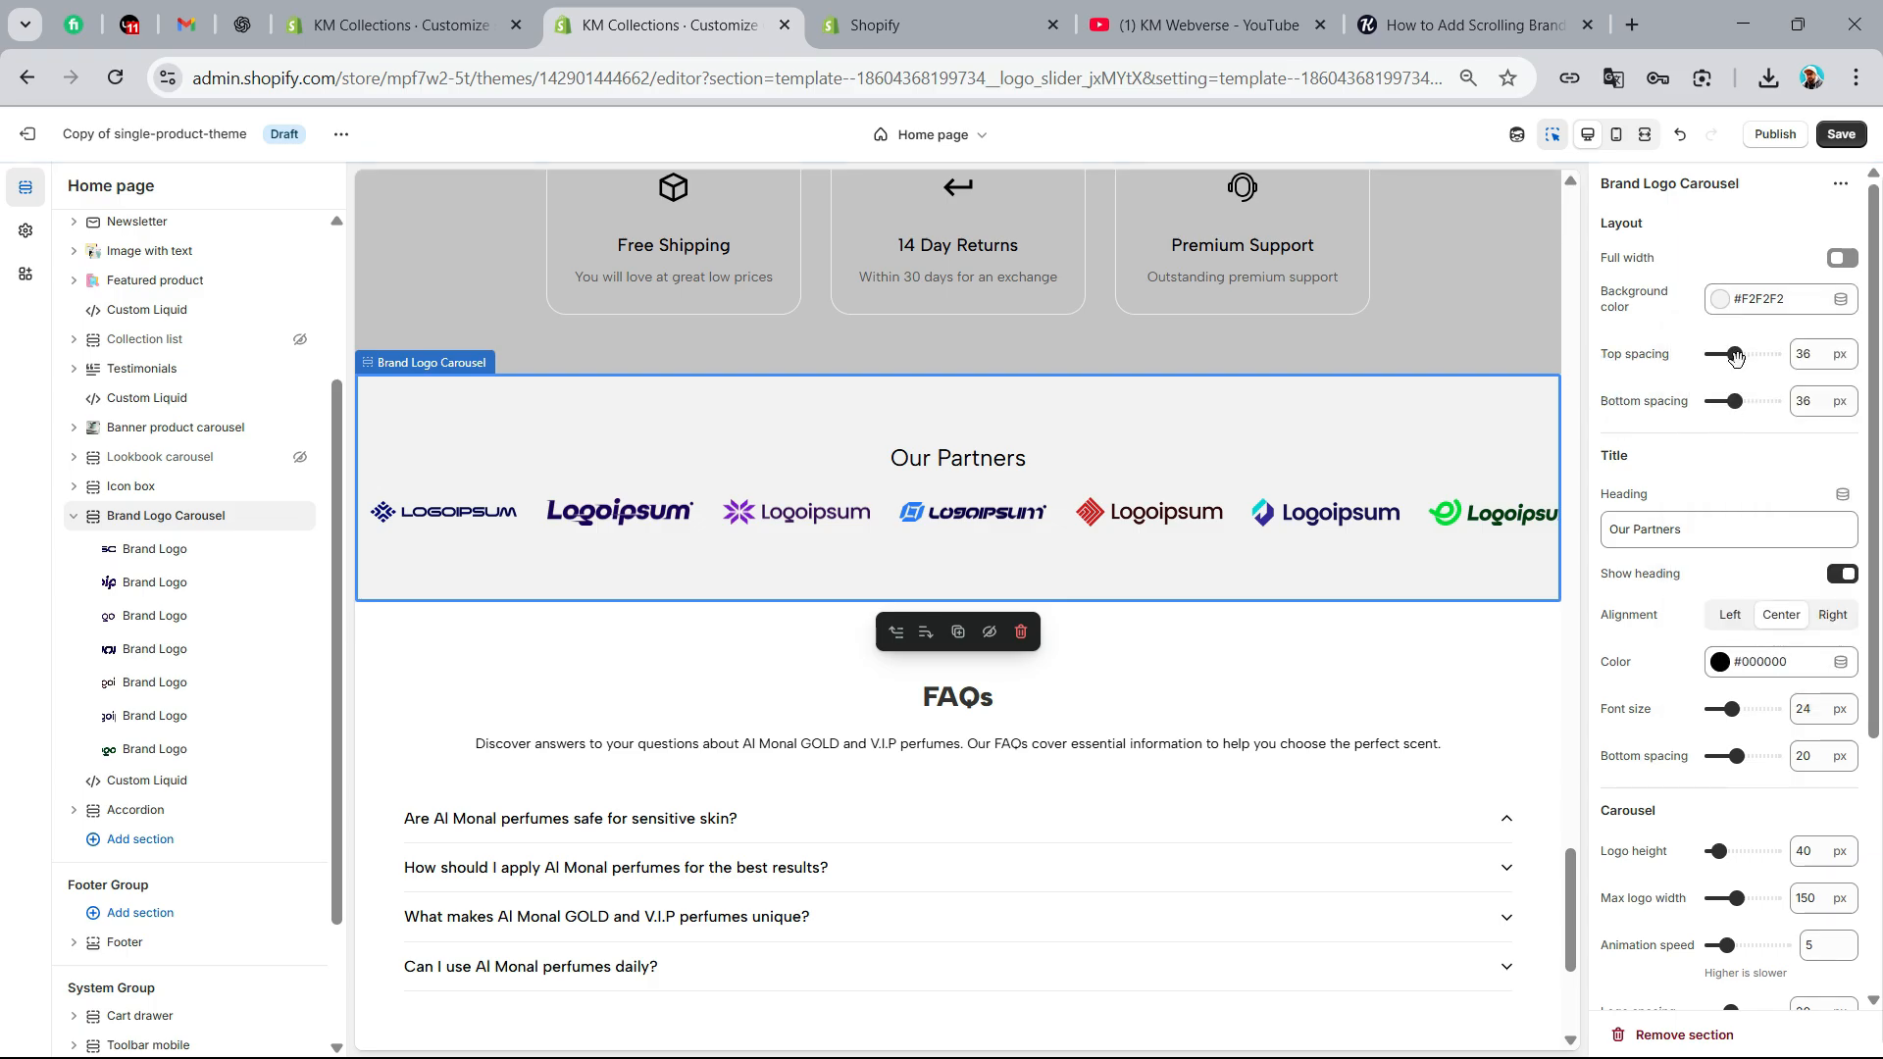
Set the carousel's top spacing to 52 px, its bottom spacing to 60 px and the heading font size to 40 px
drag(1733, 350, 1748, 400)
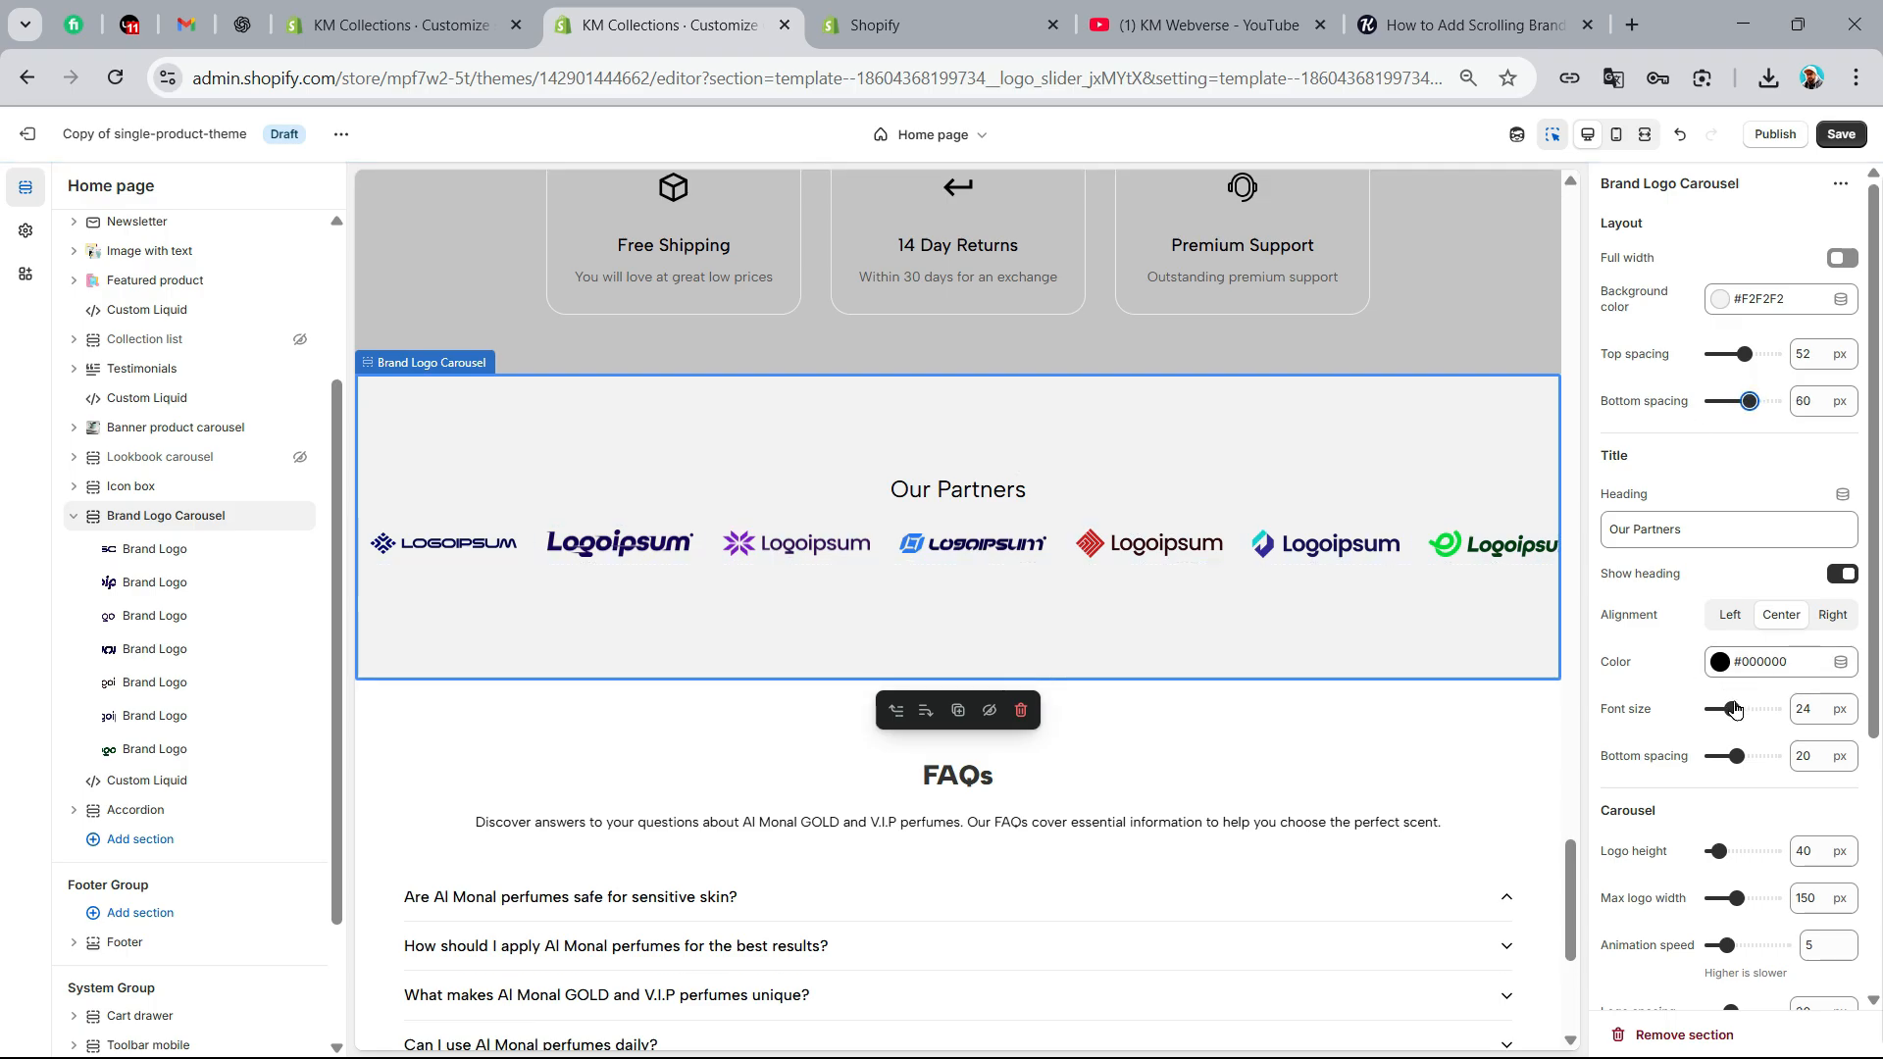
drag(1732, 709, 1757, 709)
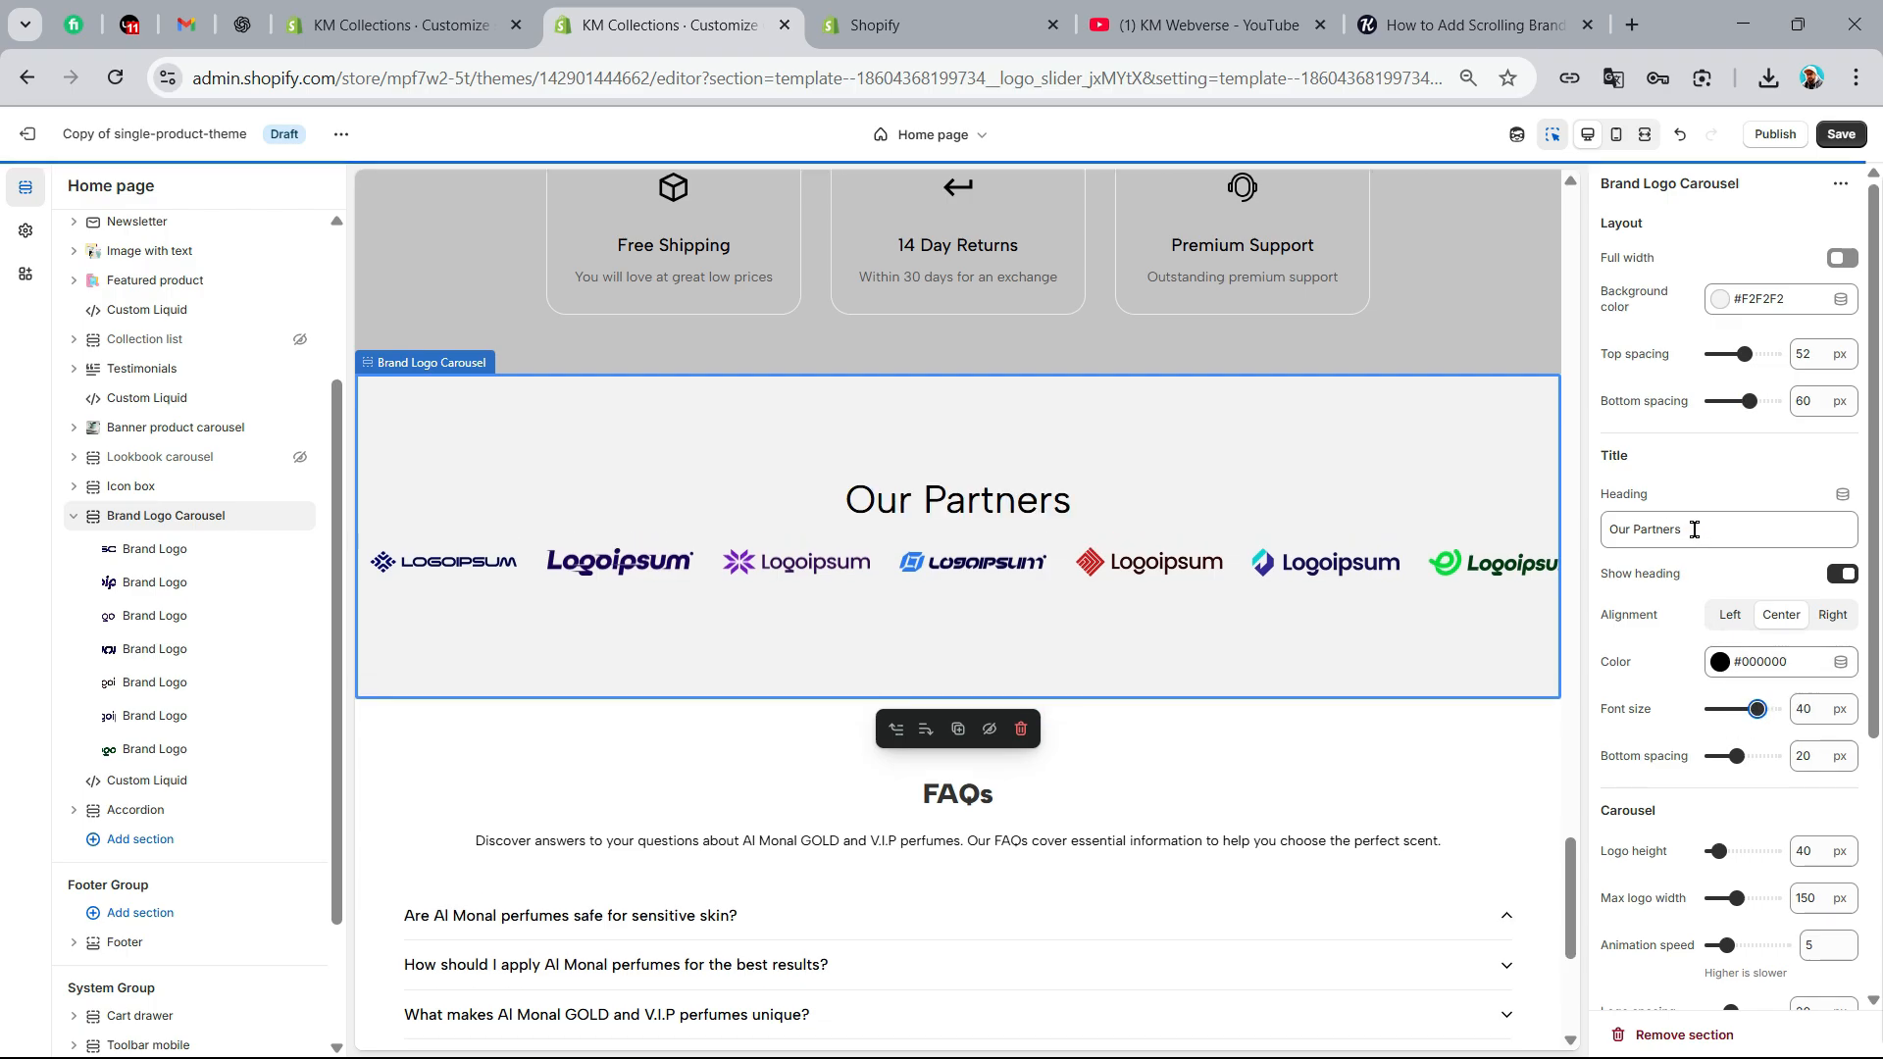
Set the heading's bottom spacing to 28 px, the carousel logo height to 80 px and the max logo width to 180 px
scroll(1714, 767, down, 1)
drag(1737, 632, 1746, 633)
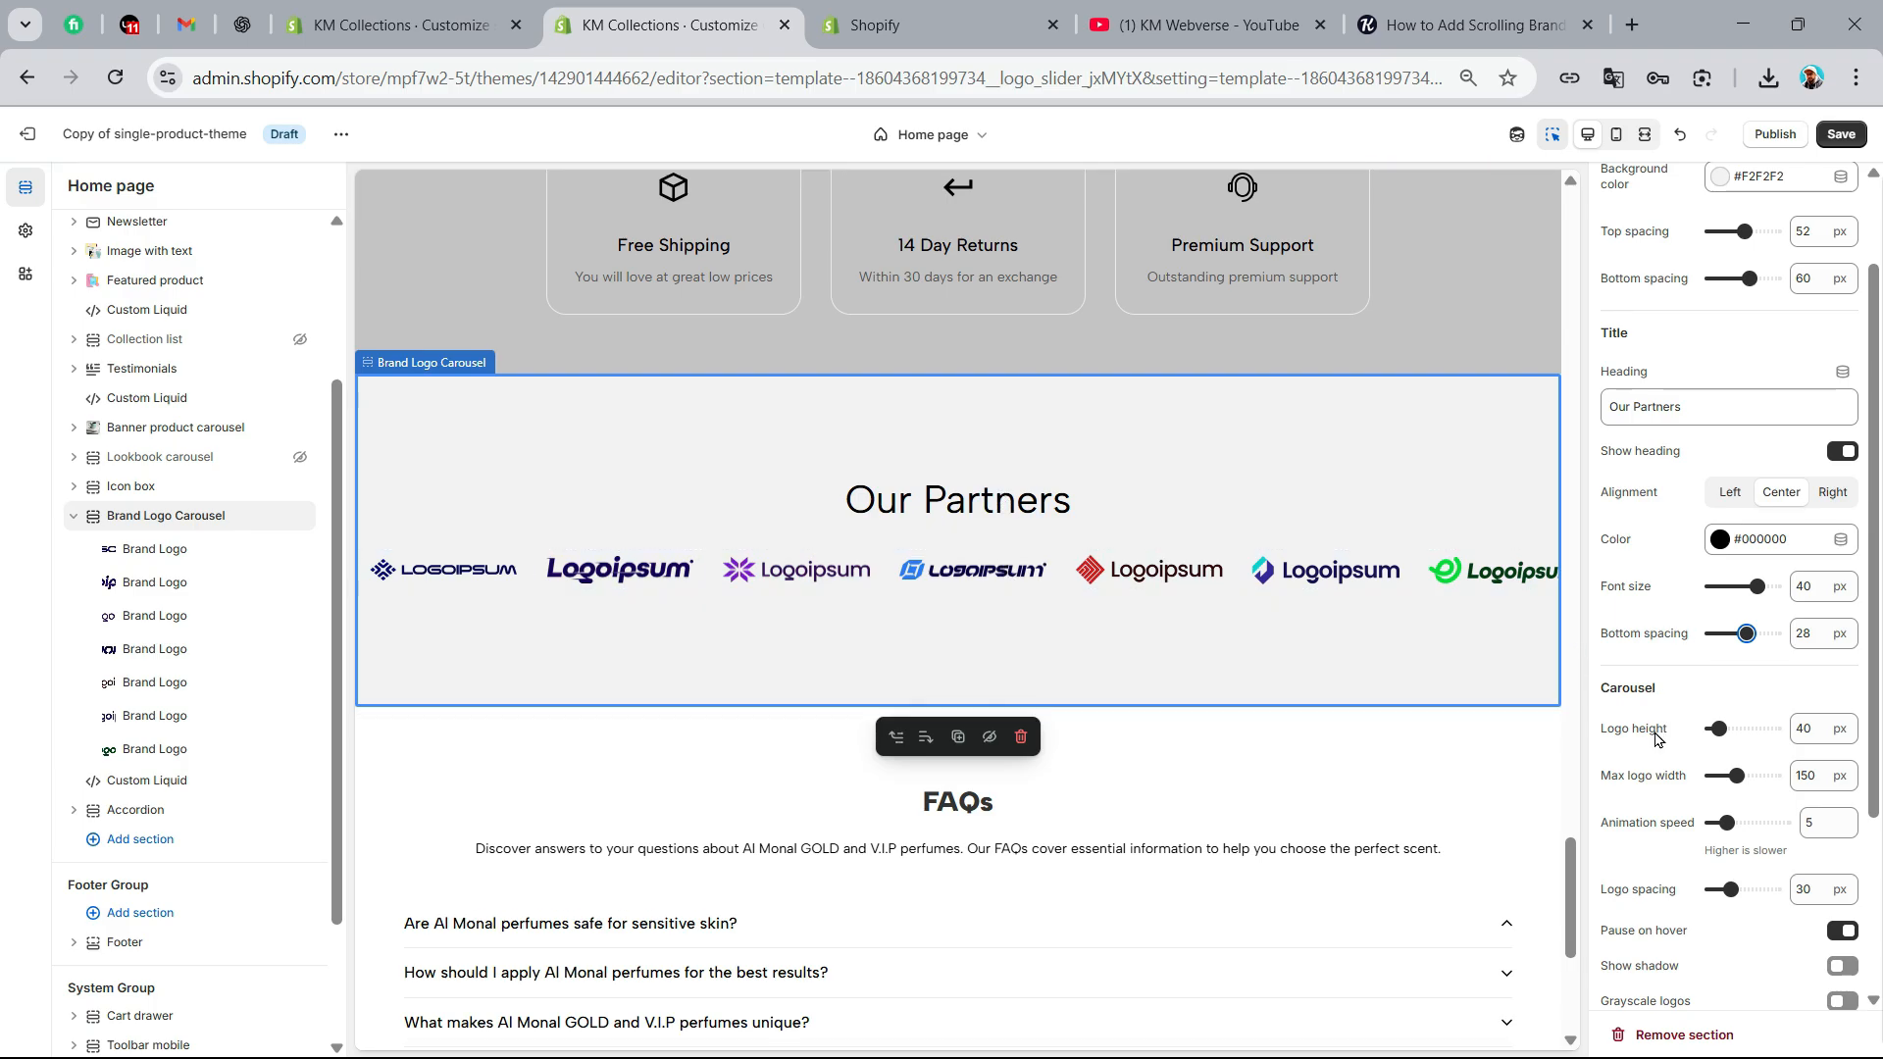
scroll(1679, 606, down, 2)
drag(1720, 483, 1733, 483)
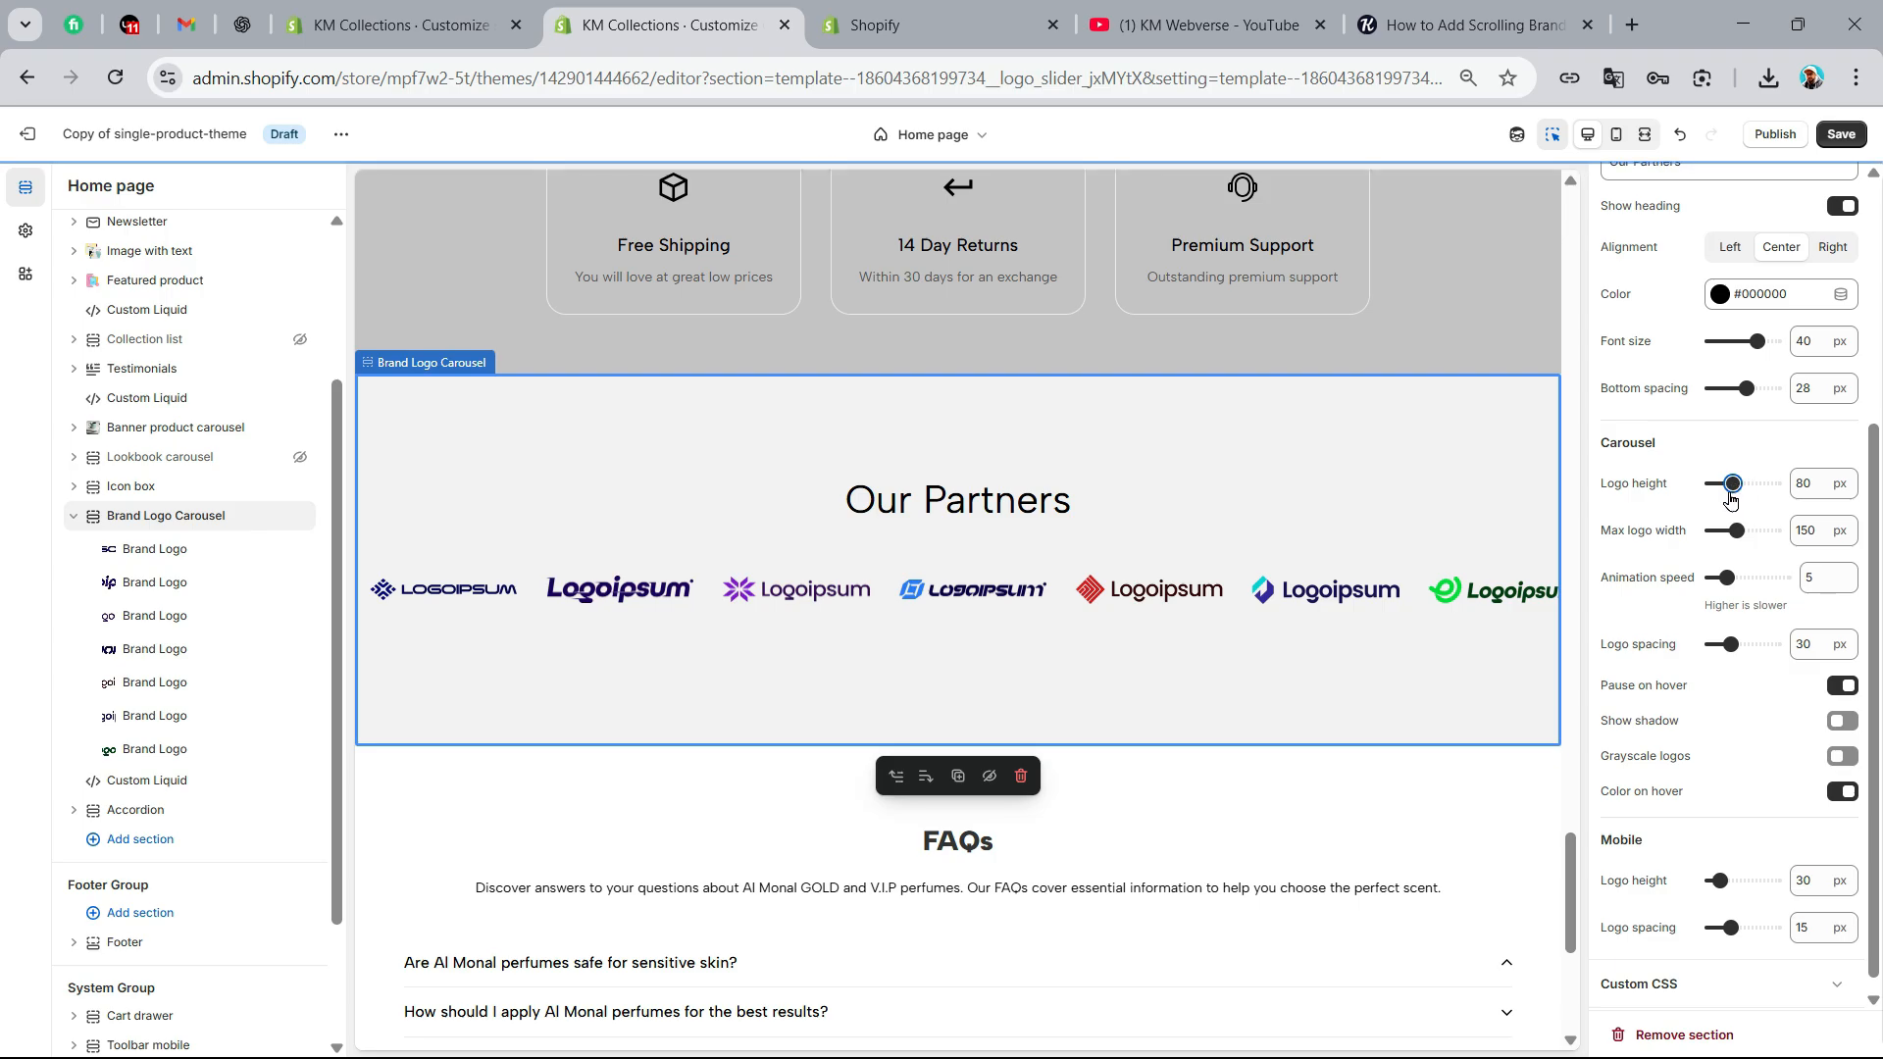
drag(1733, 531, 1744, 531)
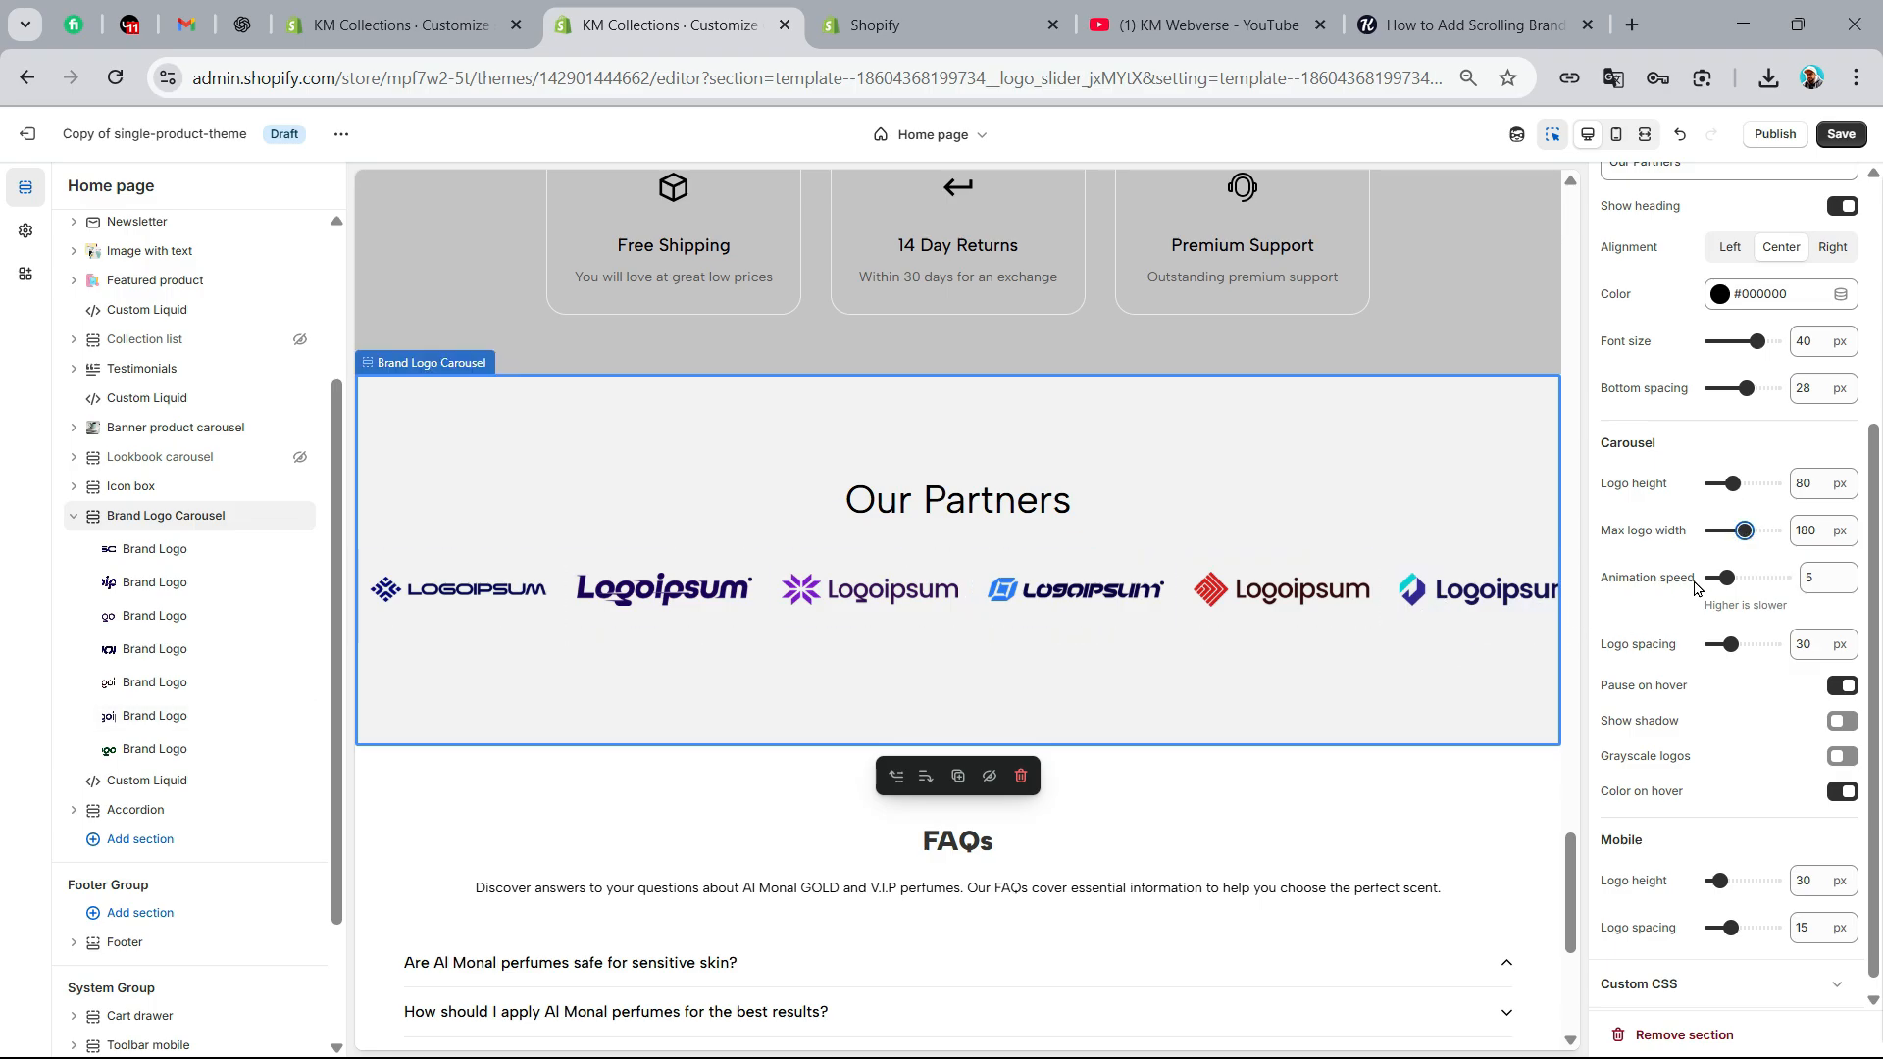
Set the carousel's animation speed to 8 and its logo spacing to 50 px
drag(1728, 576, 1734, 576)
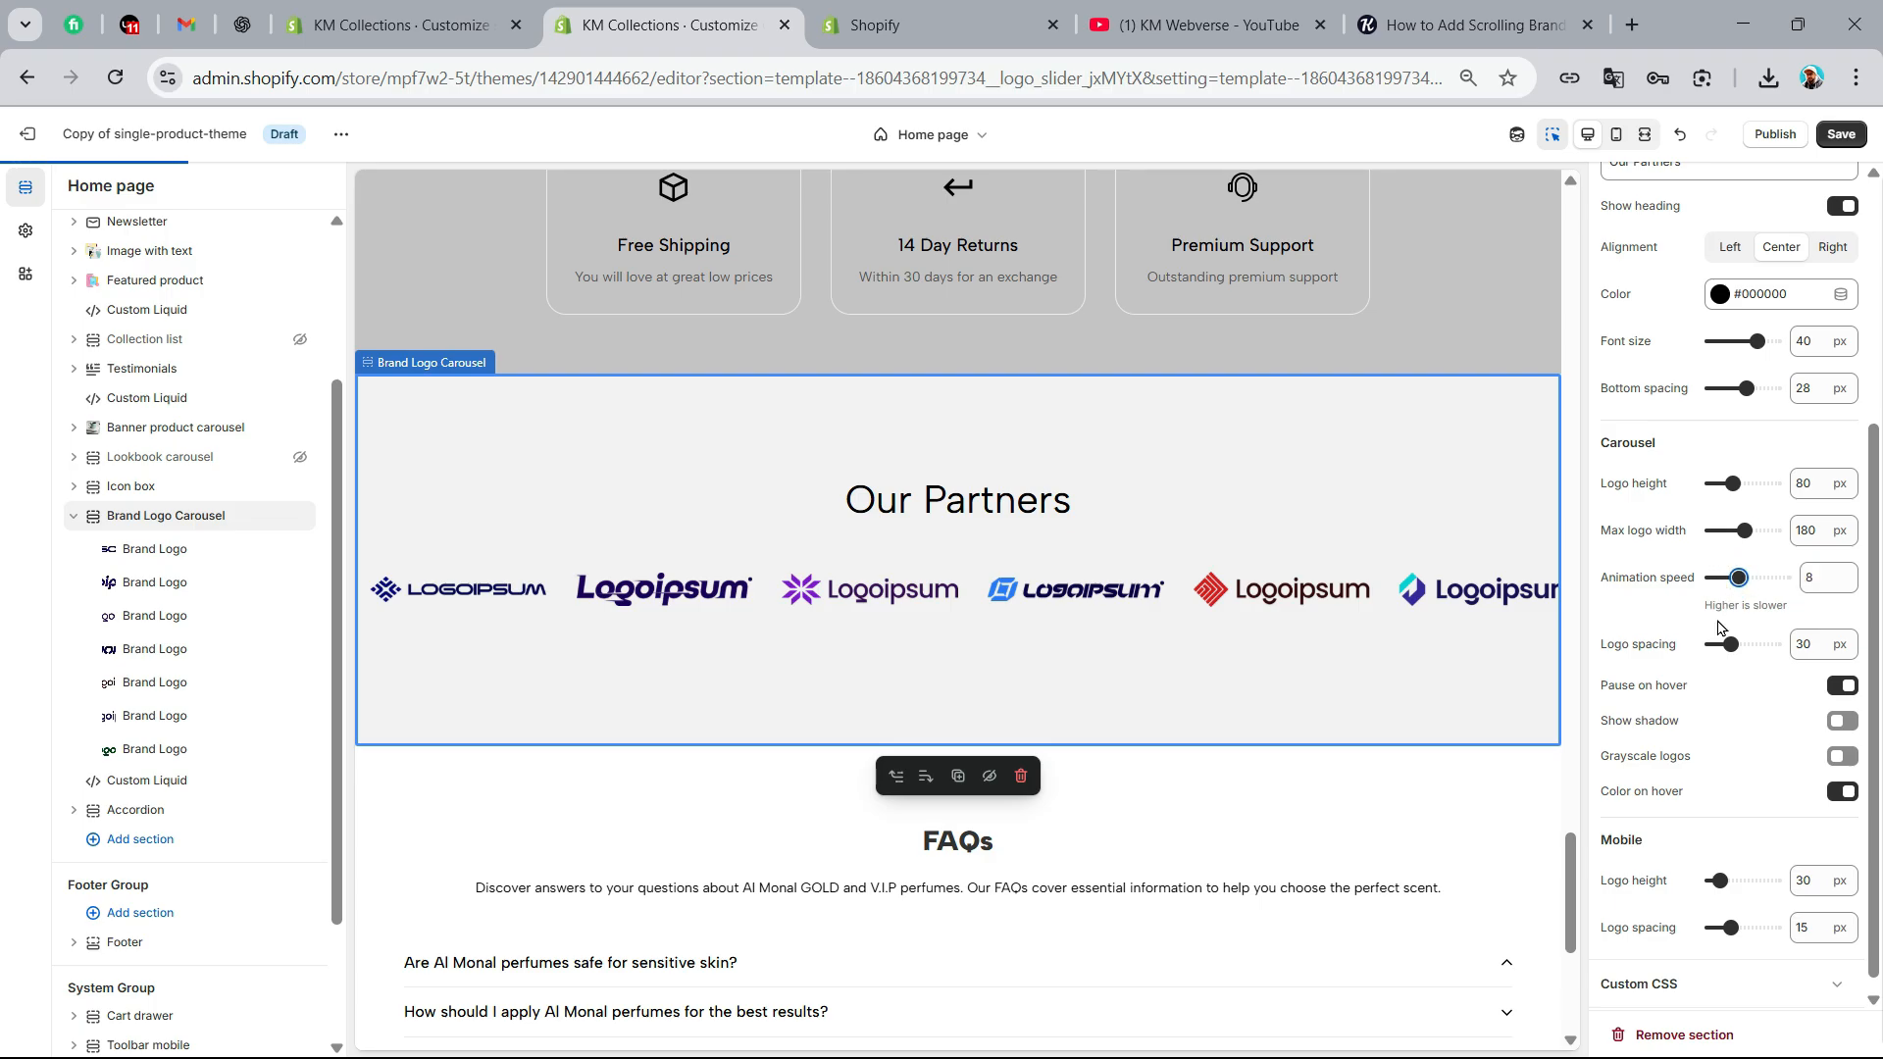
drag(1711, 605, 1770, 601)
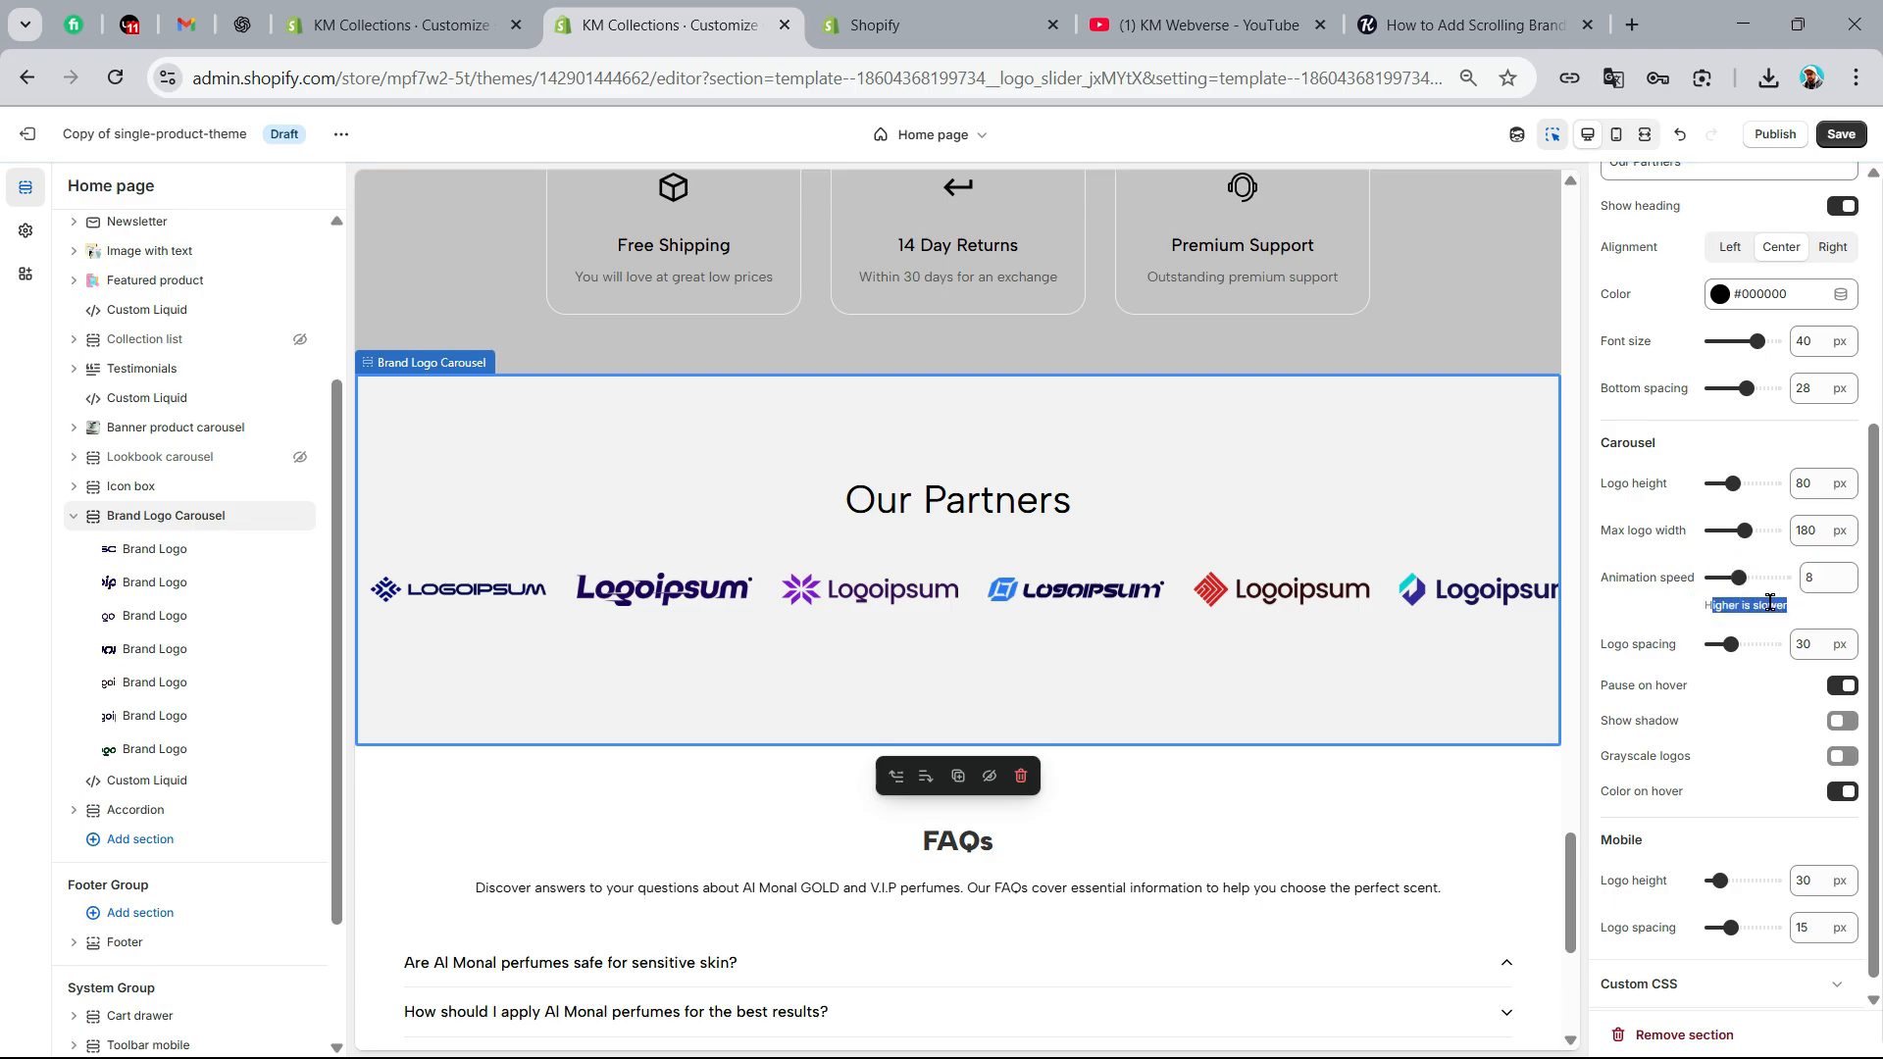
click(1782, 607)
scroll(1656, 612, down, 1)
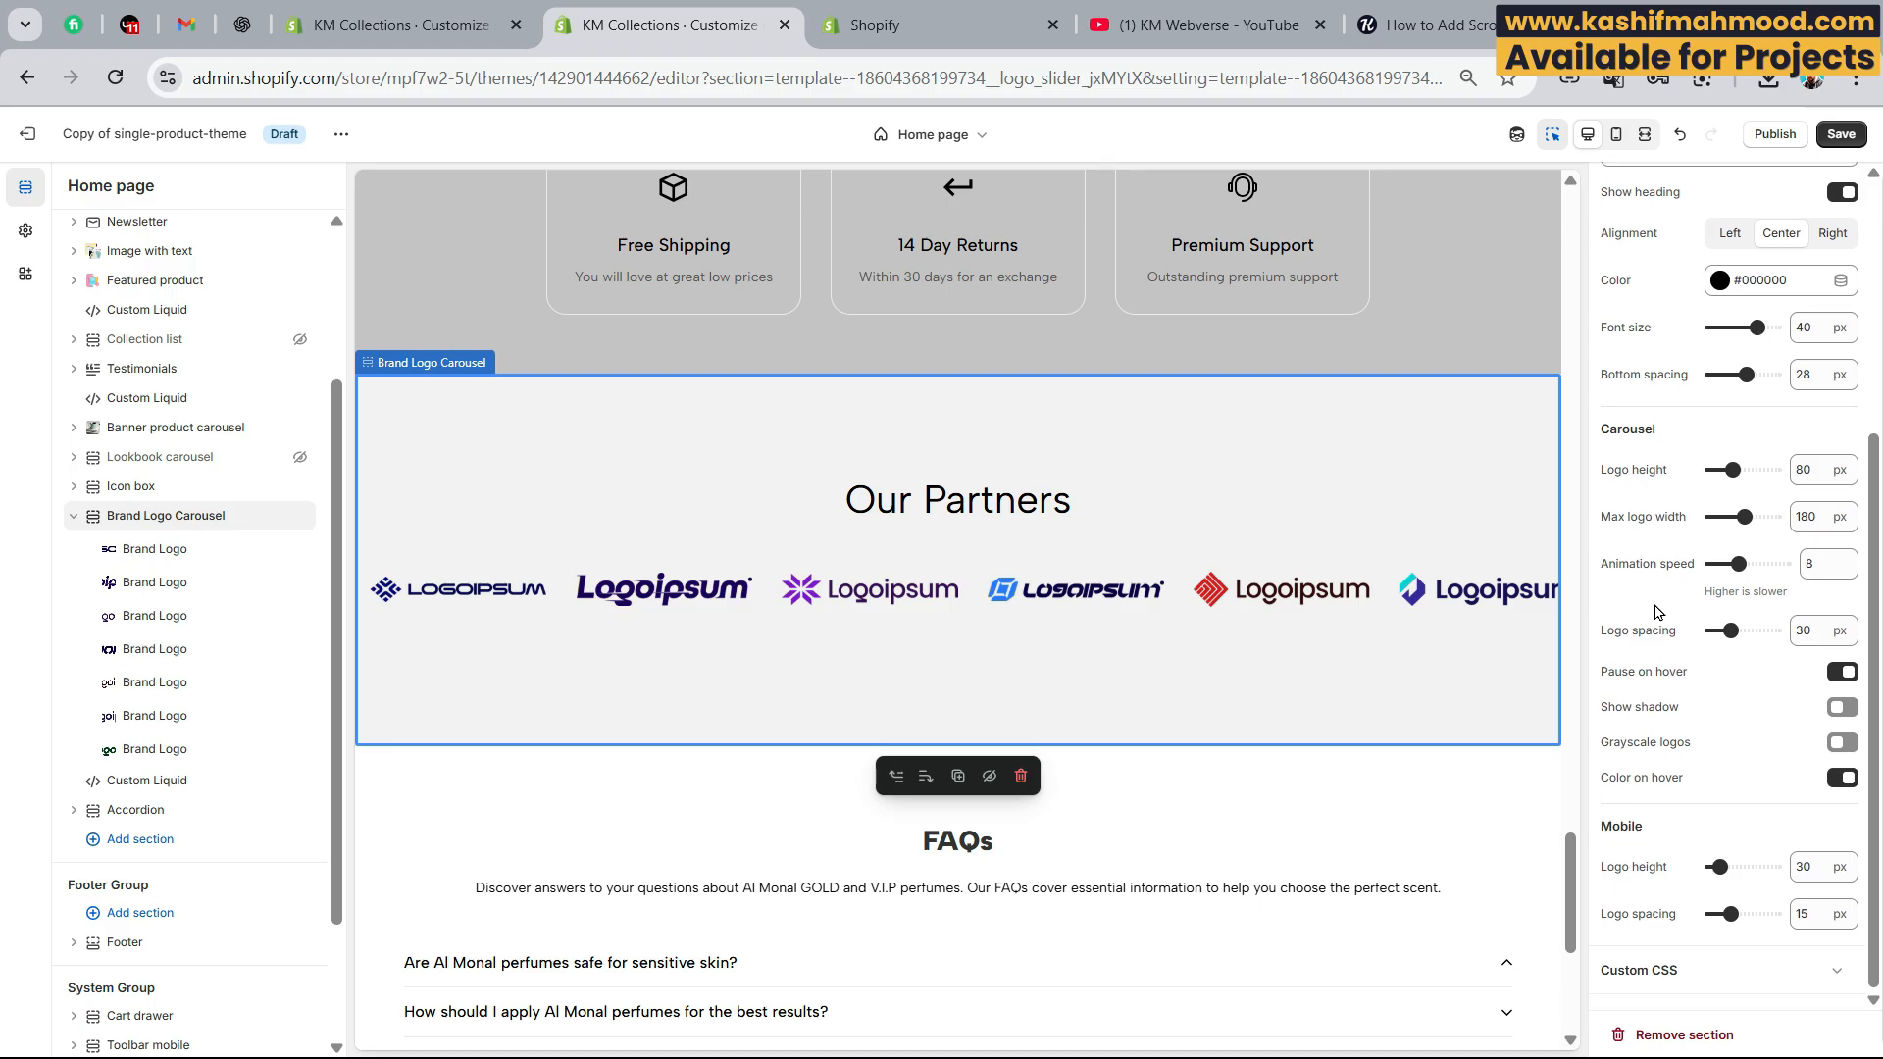
drag(1730, 628, 1743, 629)
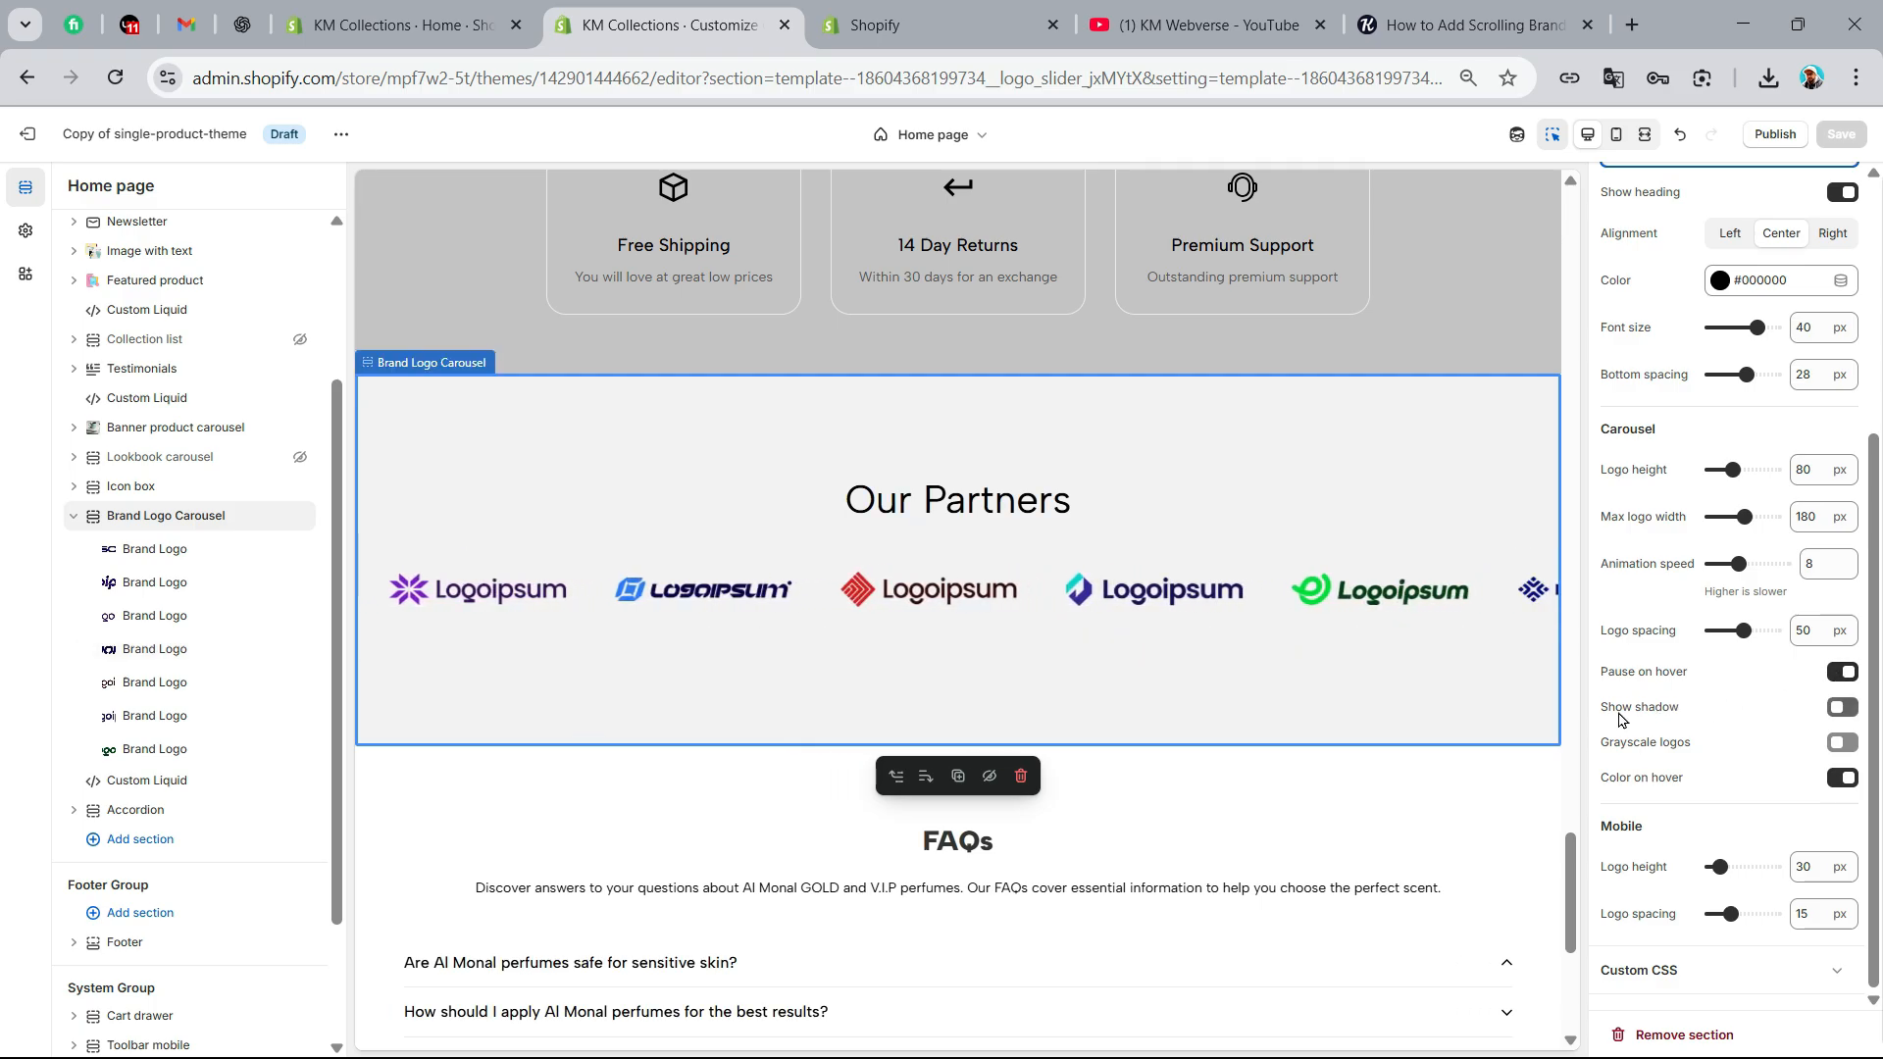
Turn on the shadow for the Brand Logo Carousel and save the theme
click(1842, 708)
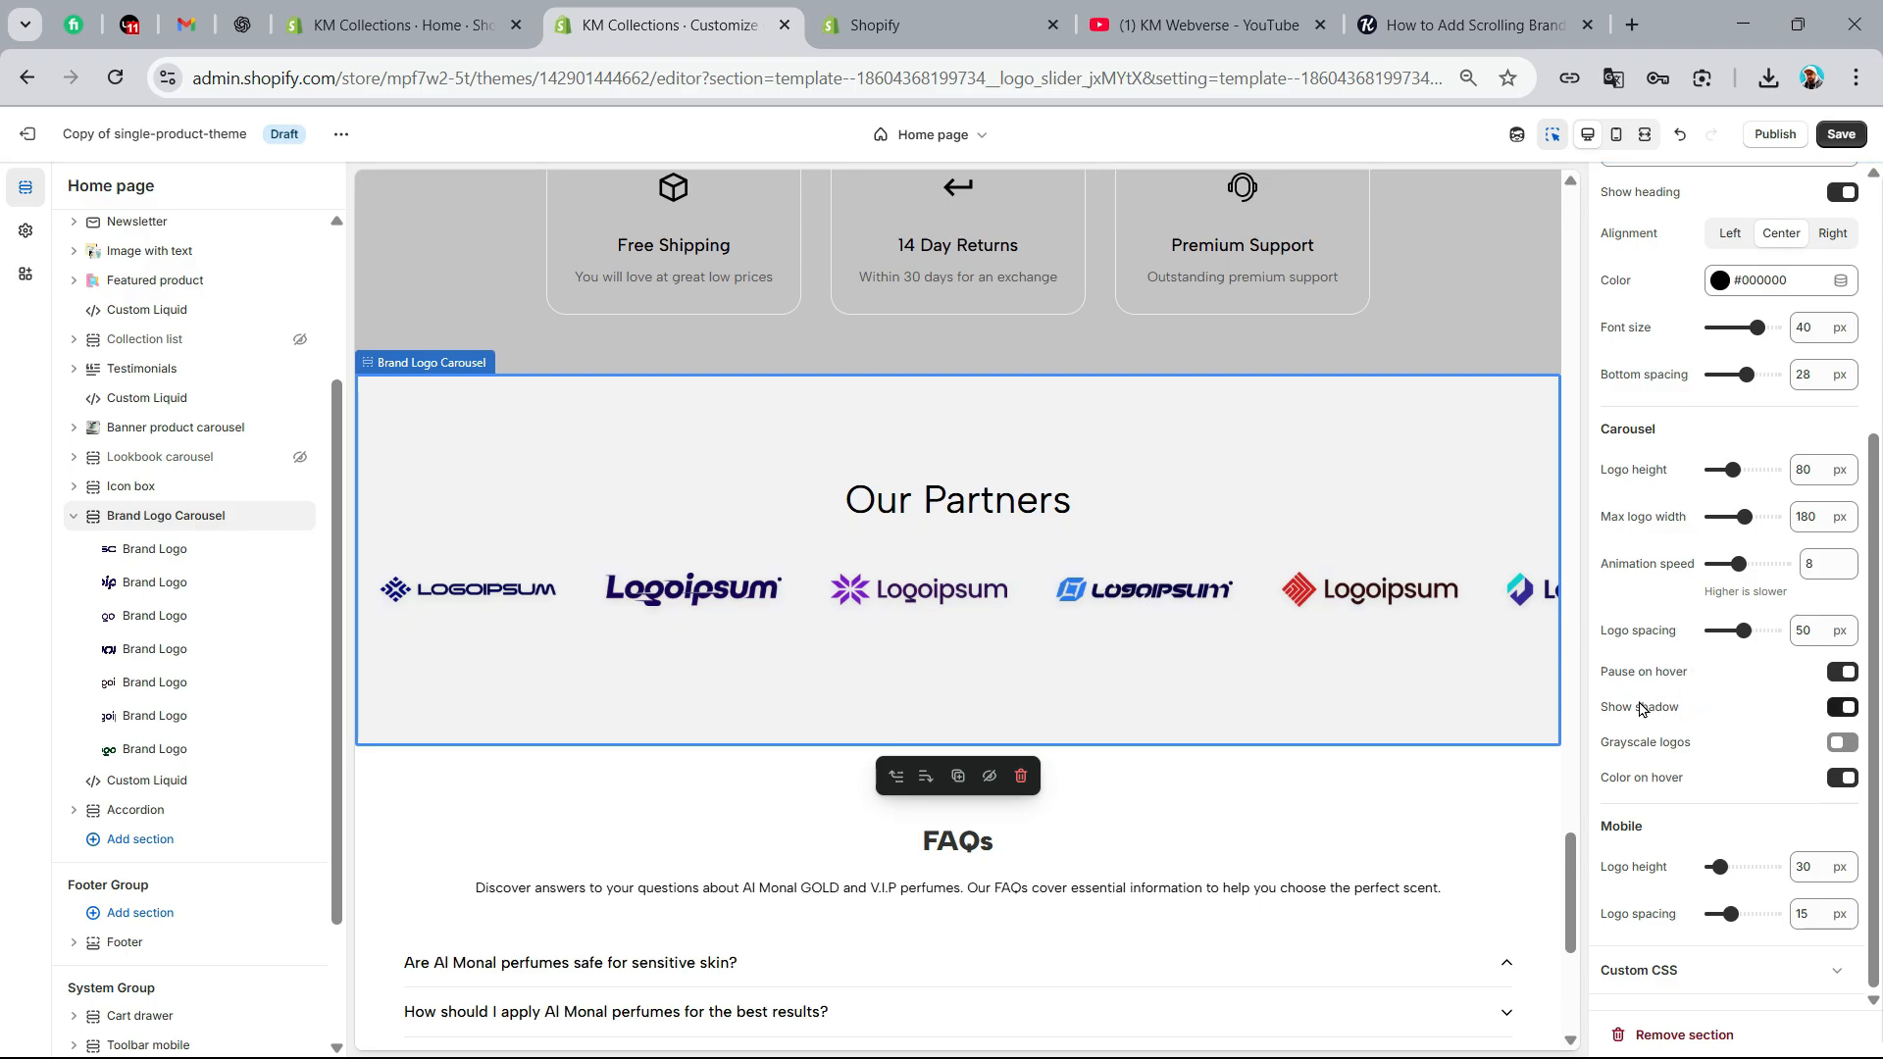
click(1842, 136)
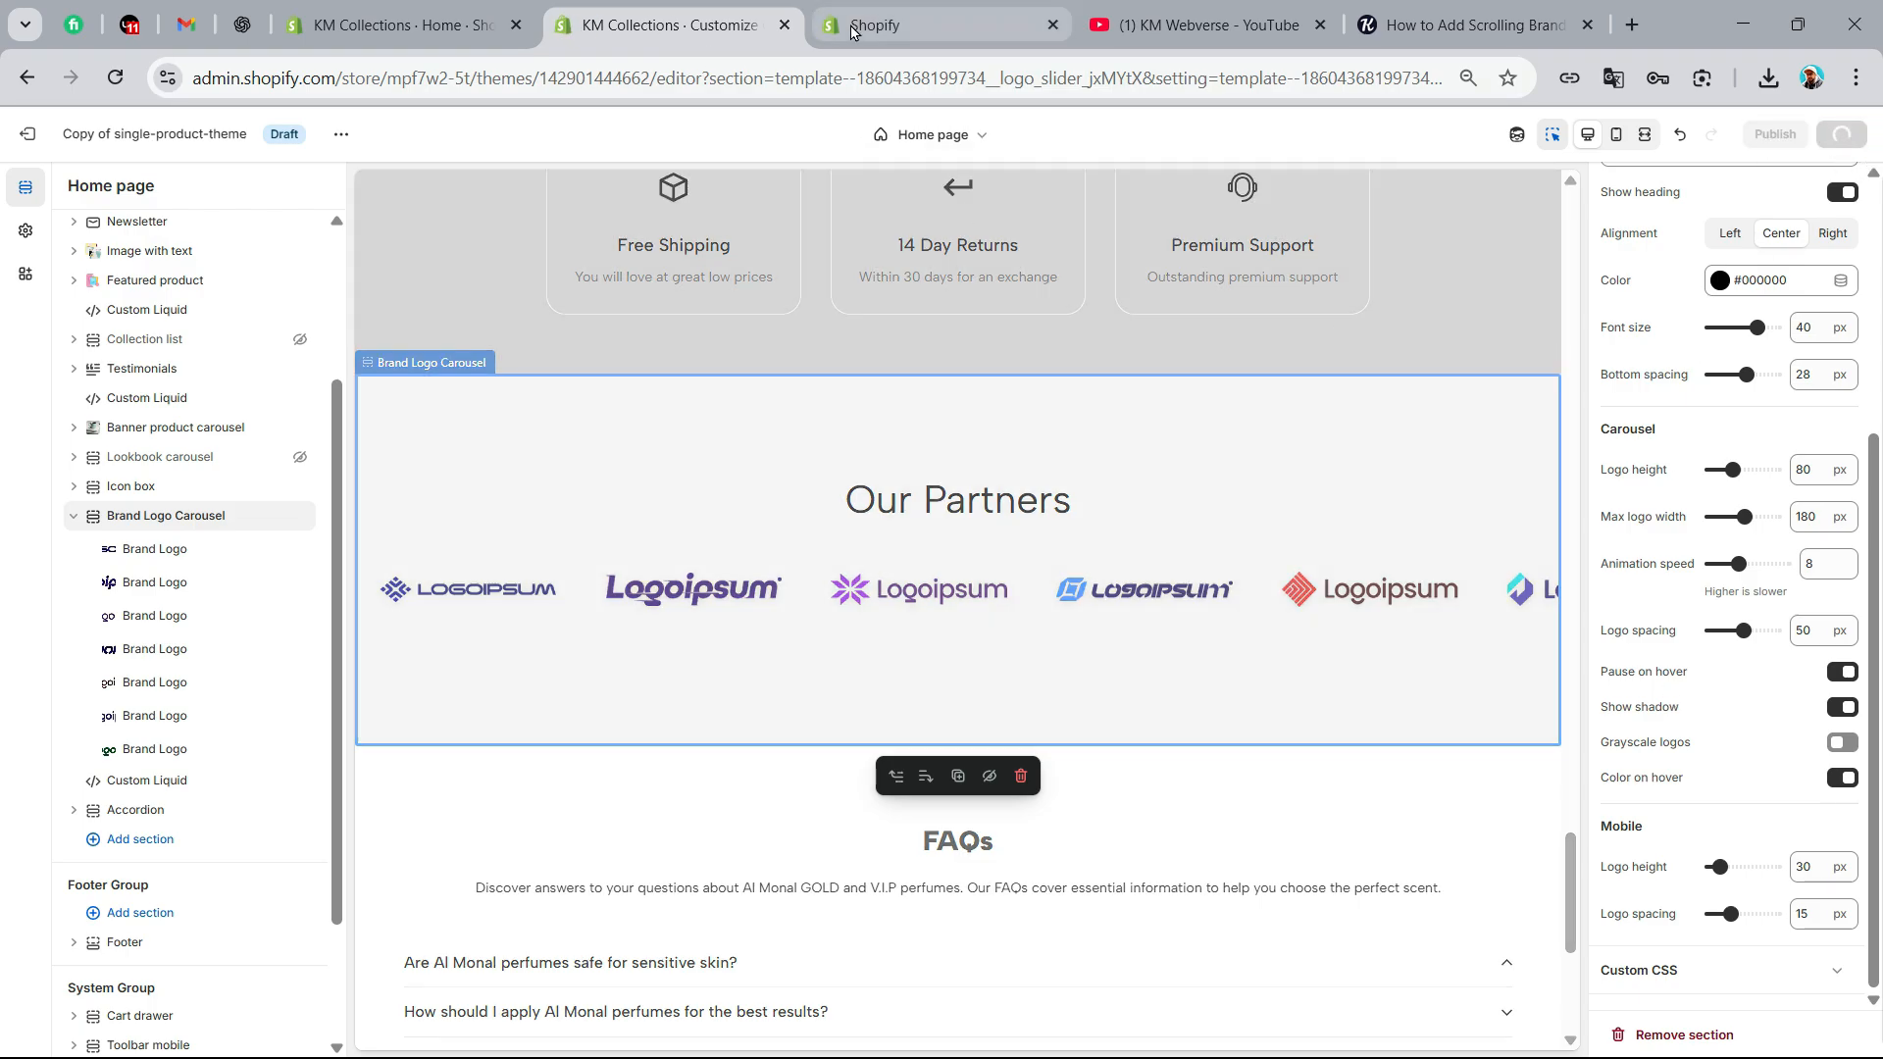
Open the draft theme's storefront preview and check the Our Partners carousel on the home page
click(340, 139)
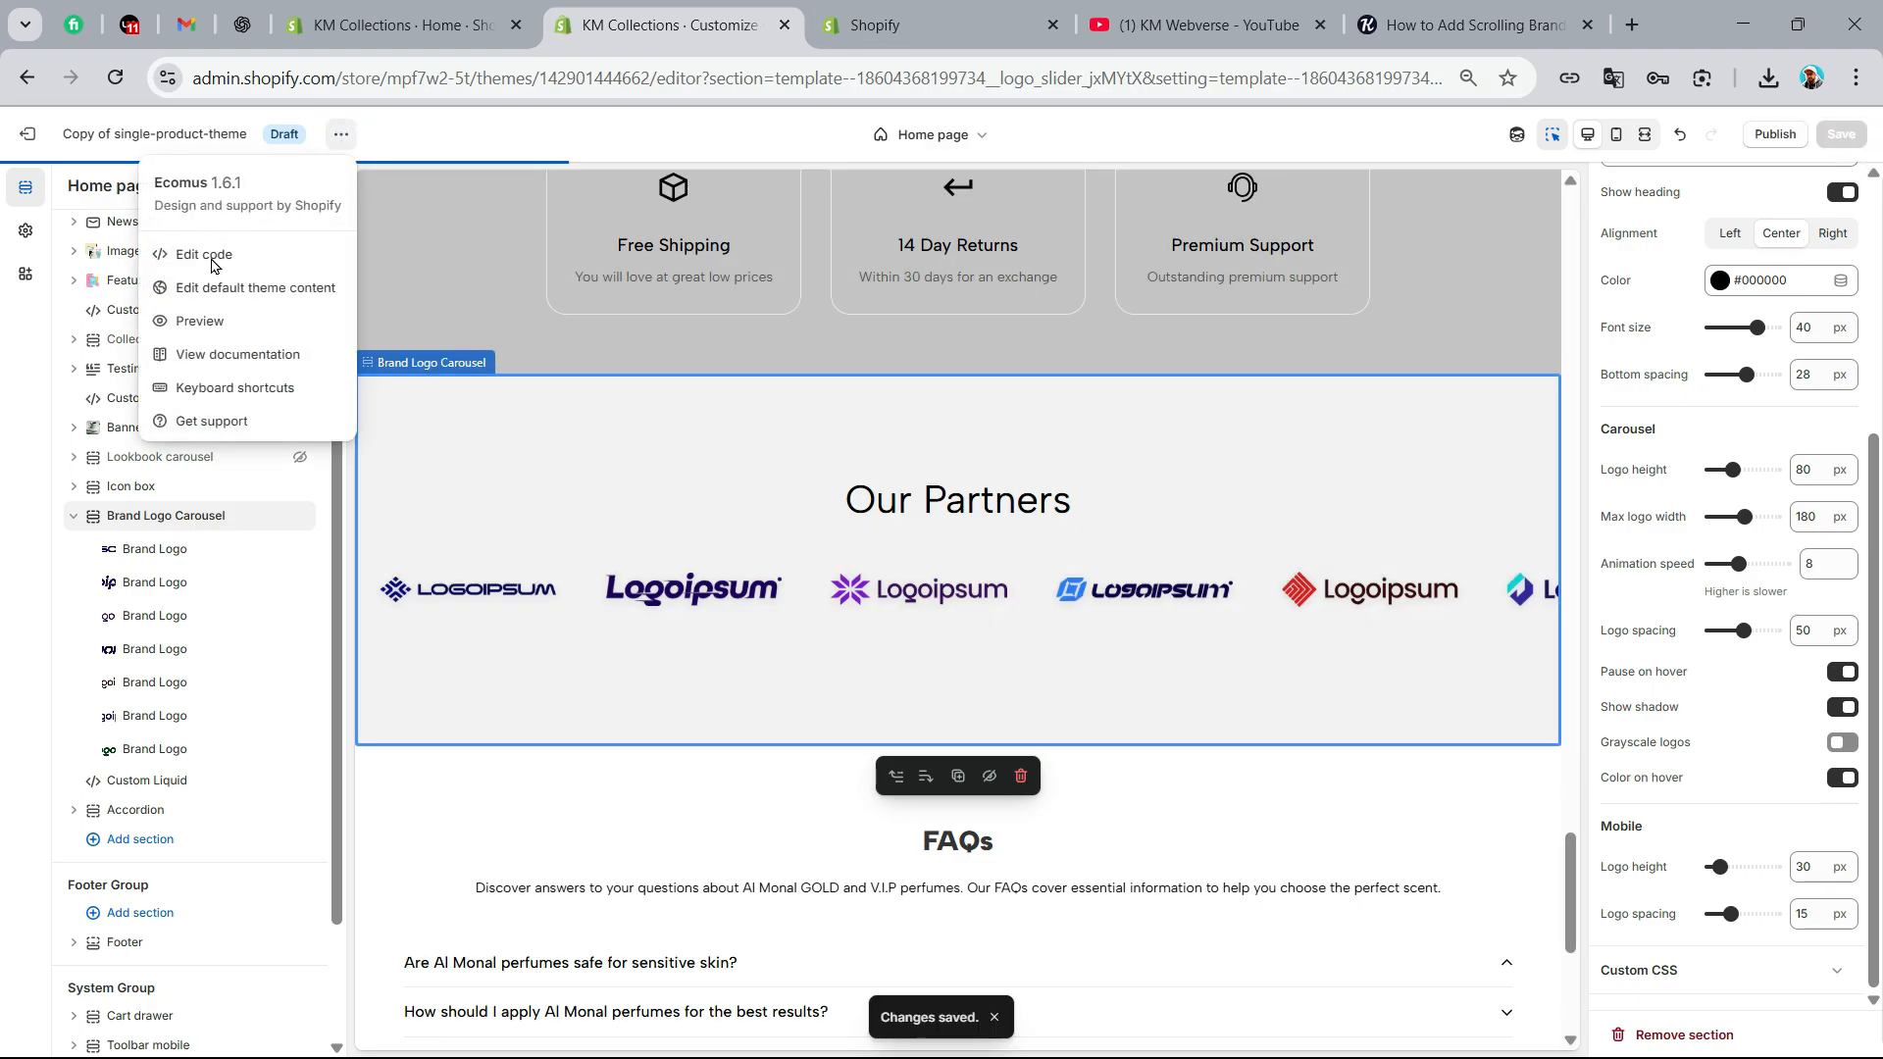
click(253, 309)
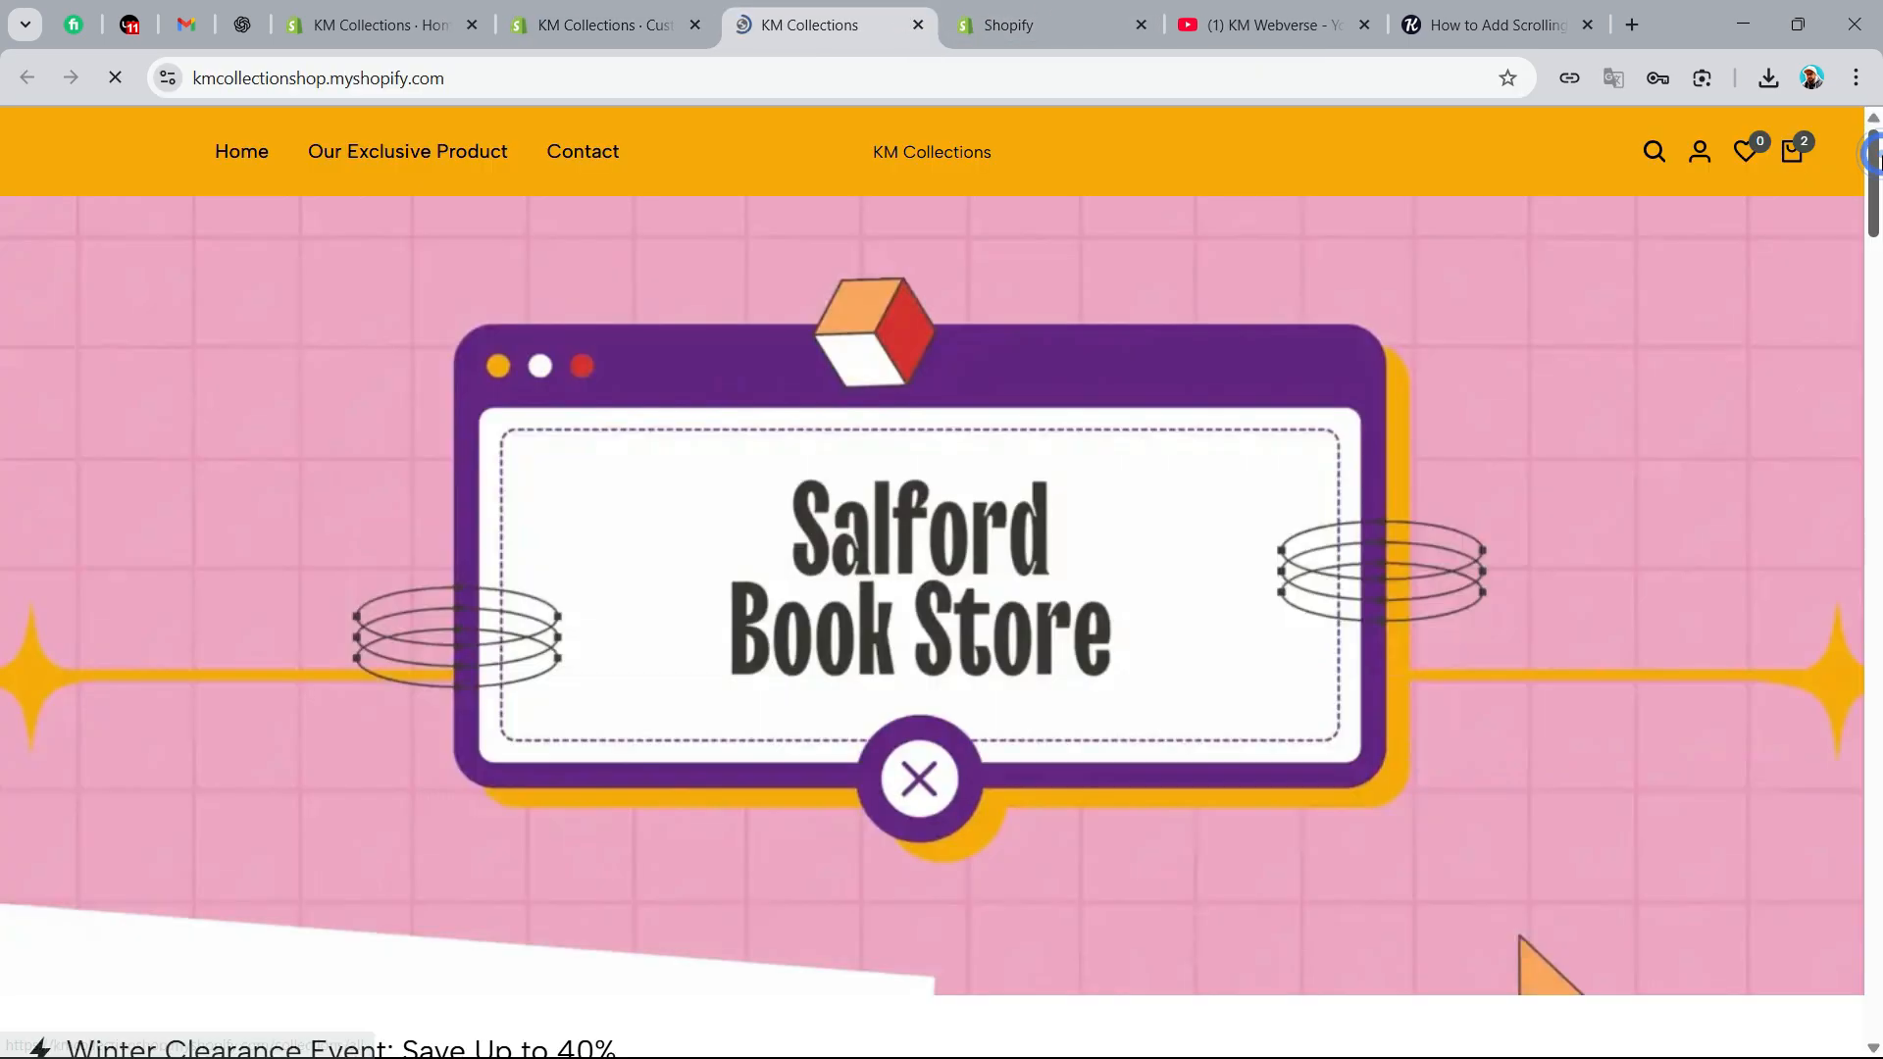
drag(1875, 171, 1880, 940)
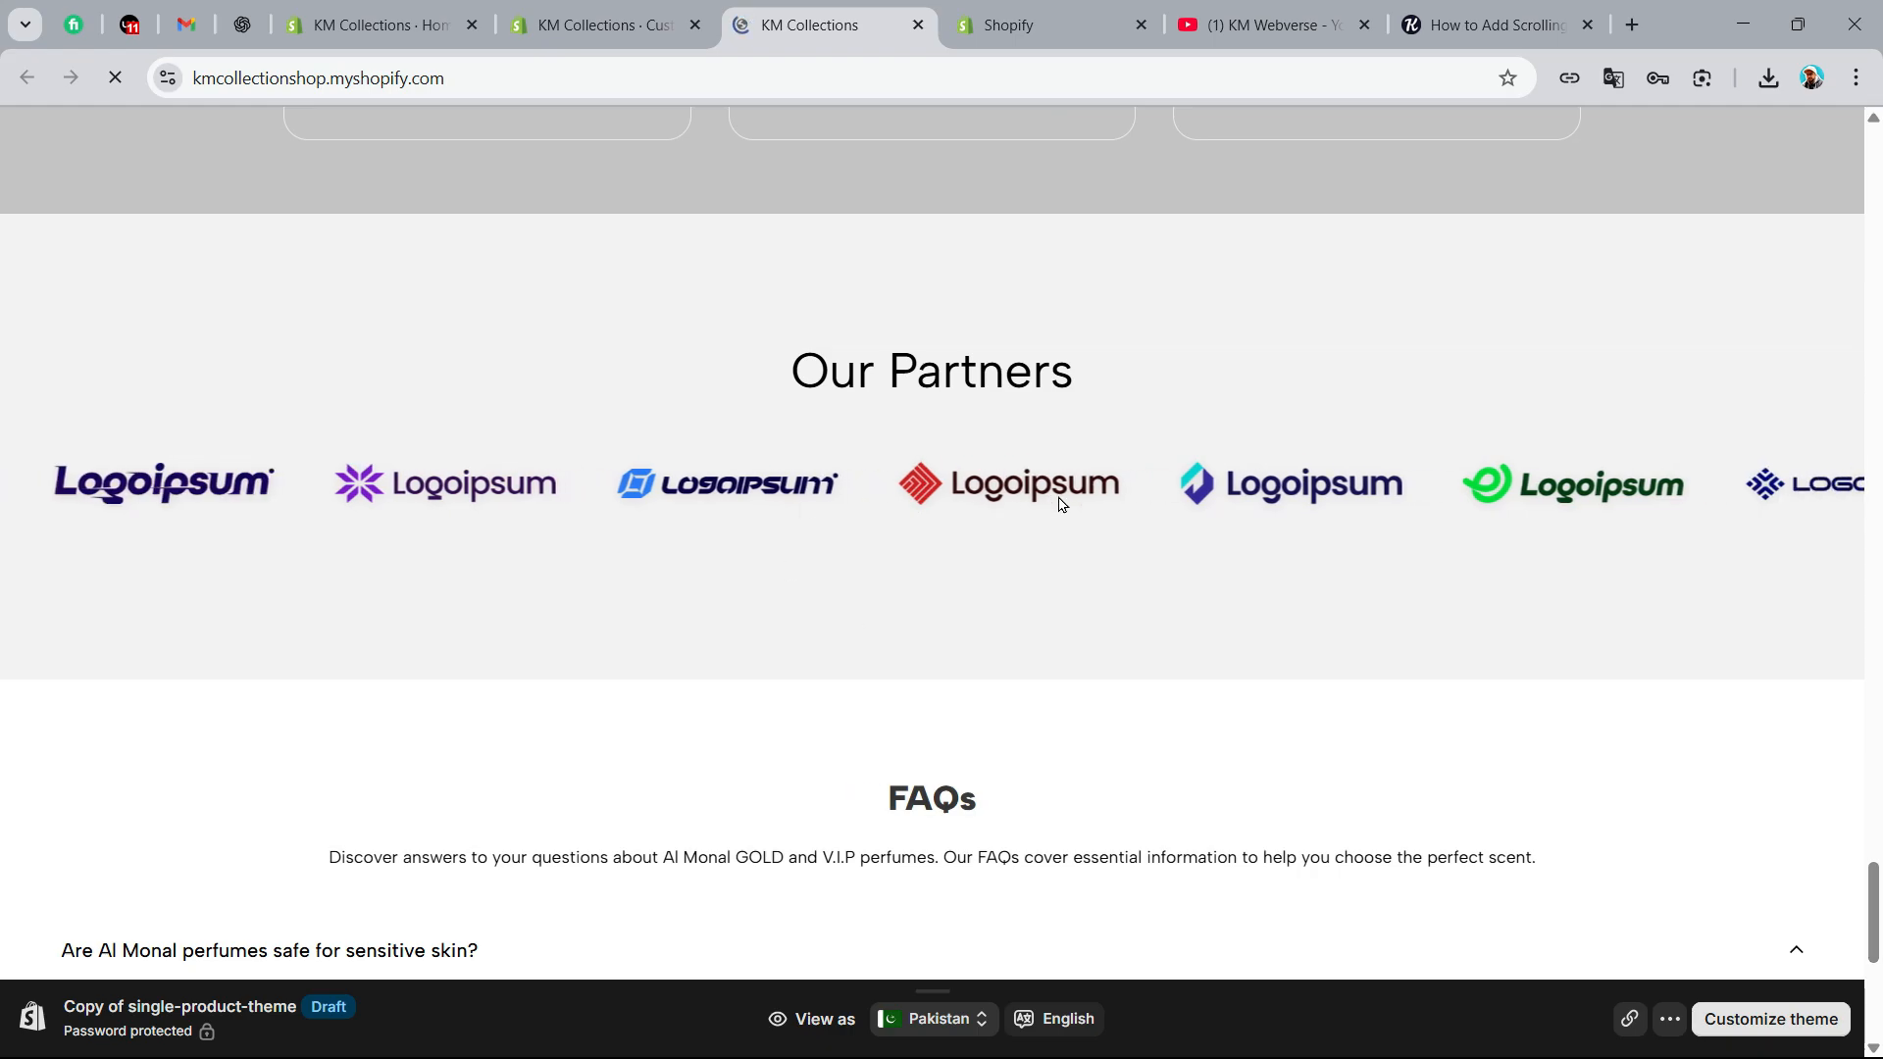
Turn on grayscale logos for the carousel, save the theme and check the logos in the reloaded storefront preview
click(598, 24)
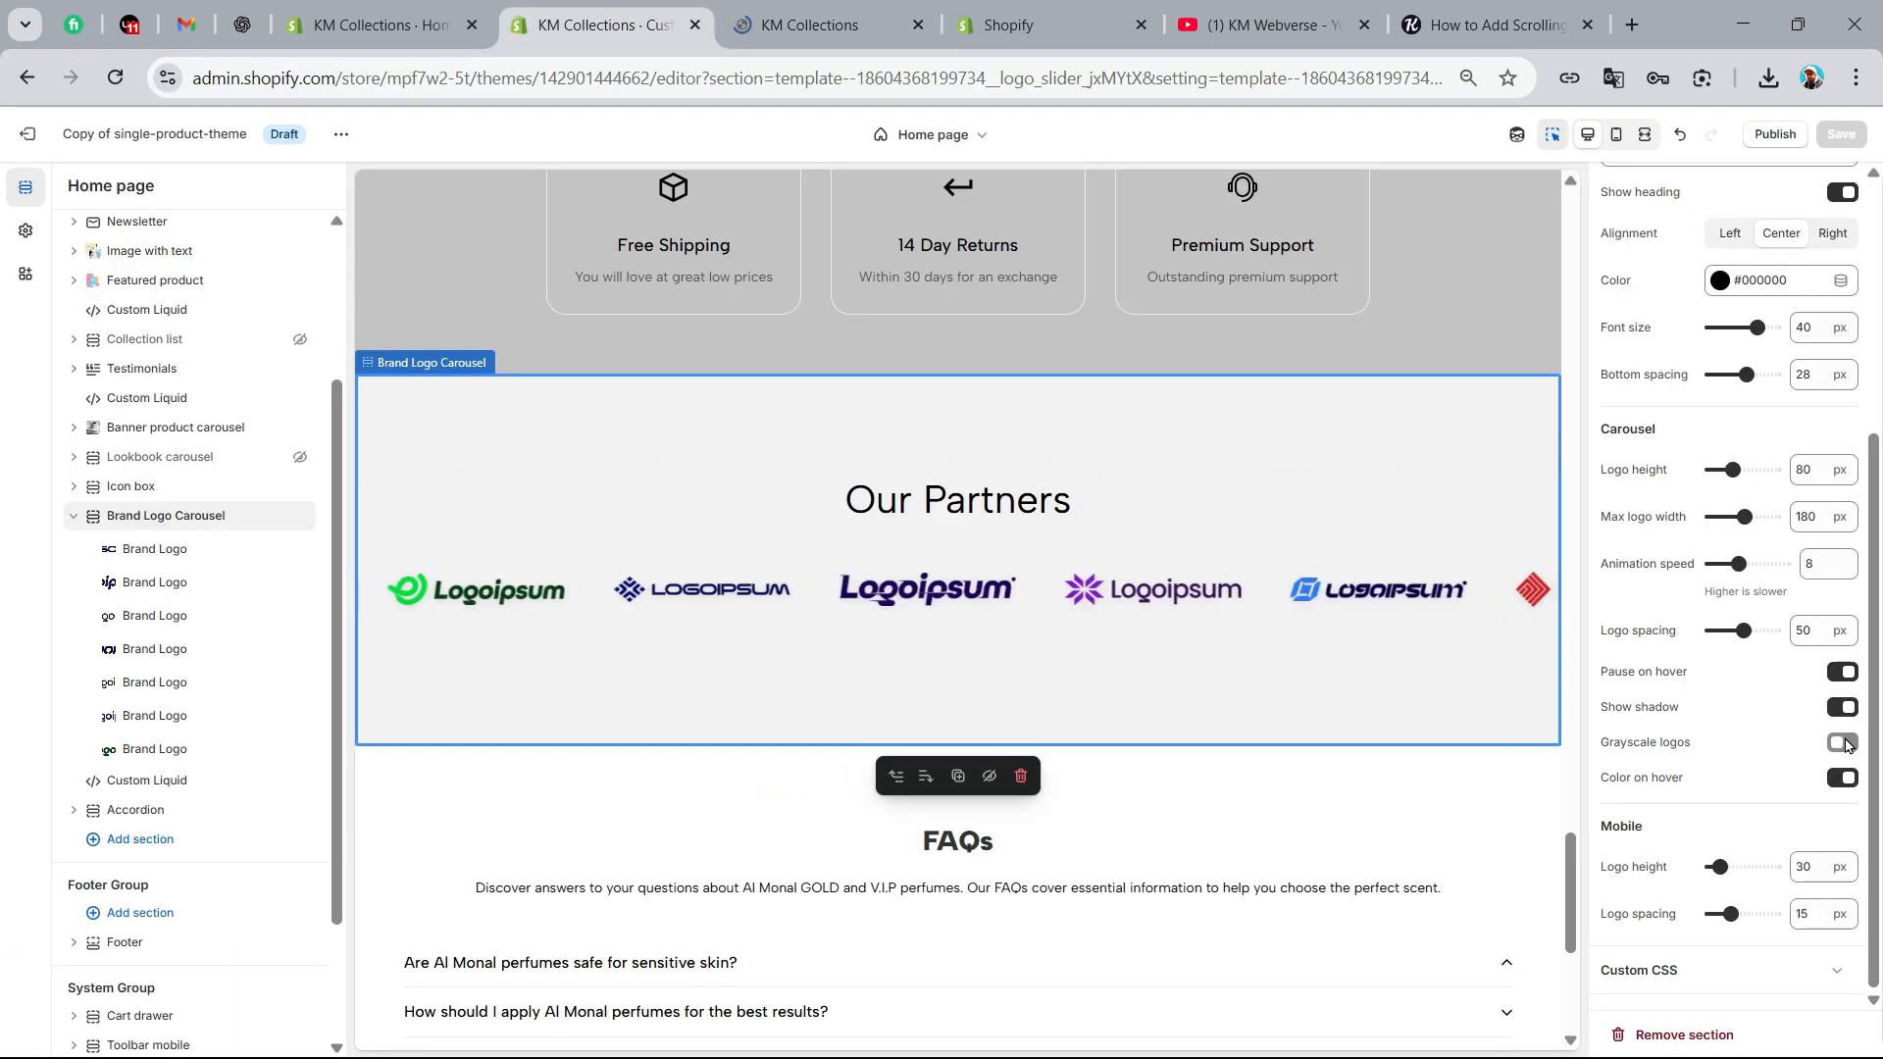
click(1675, 764)
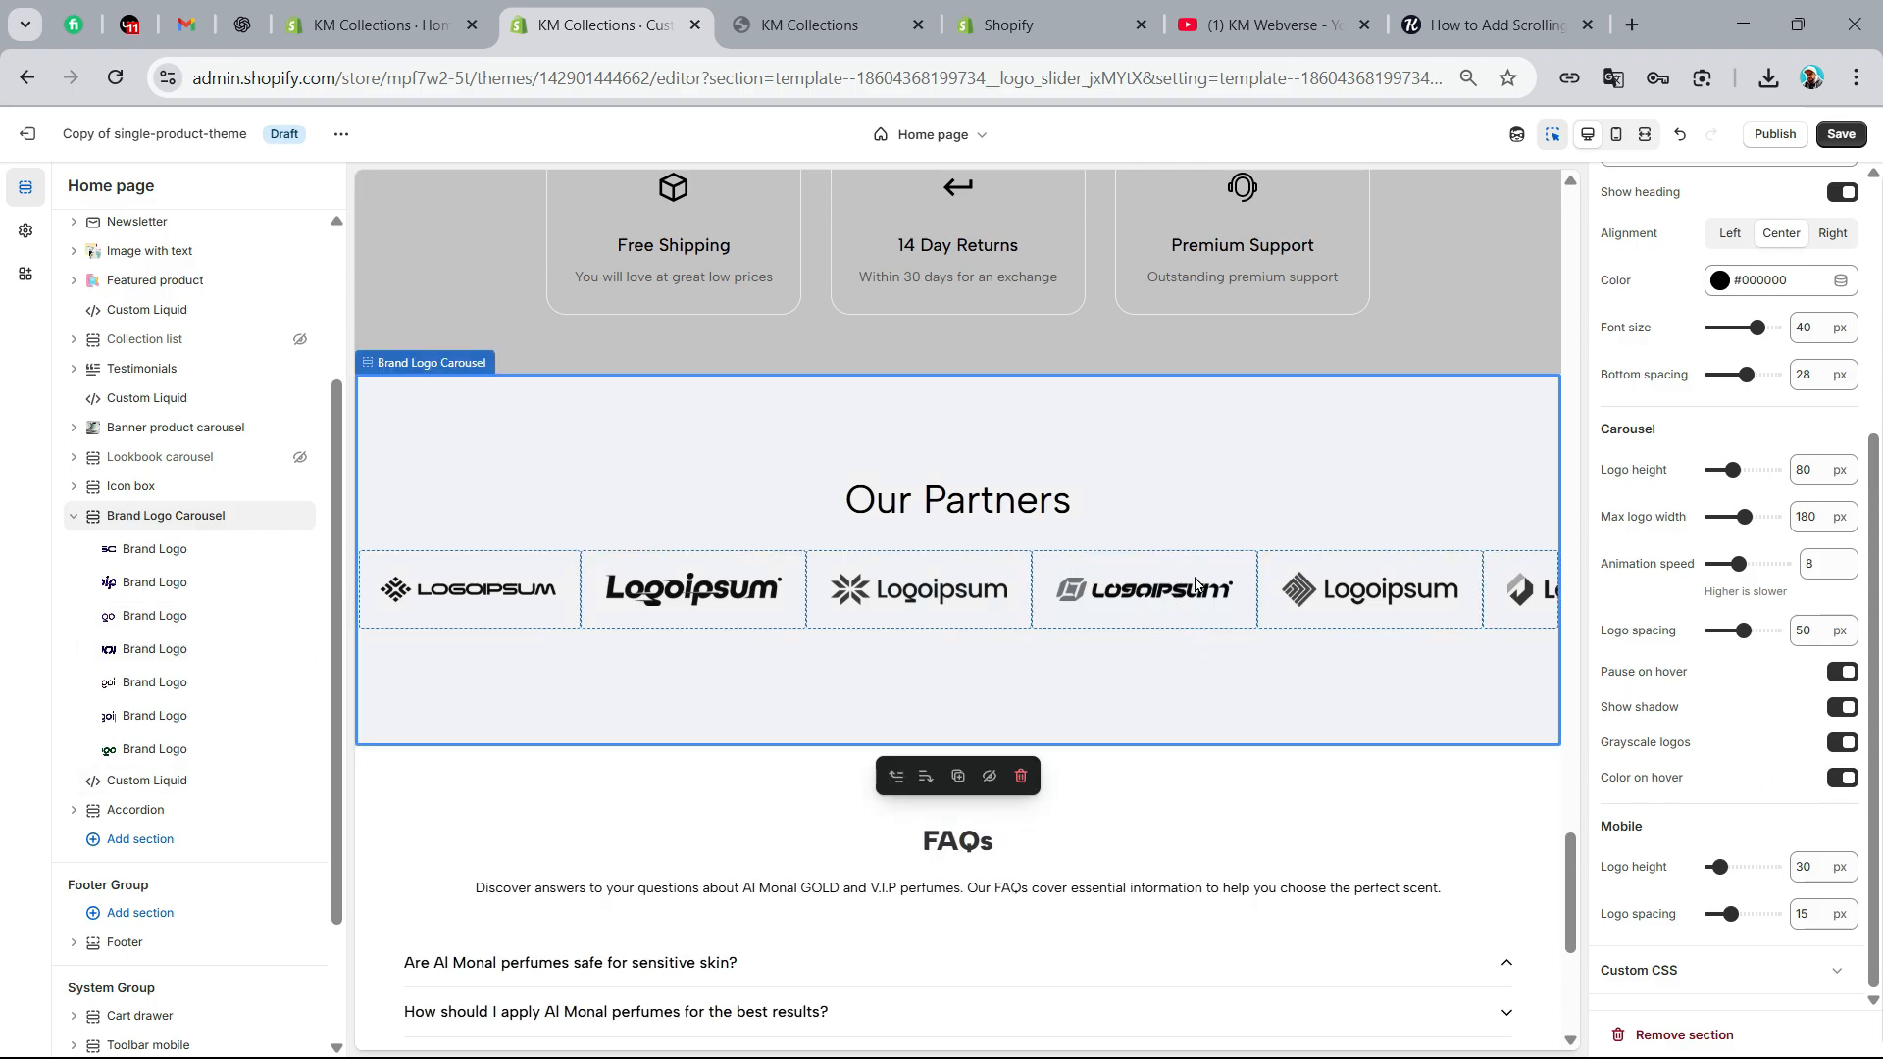
click(1834, 137)
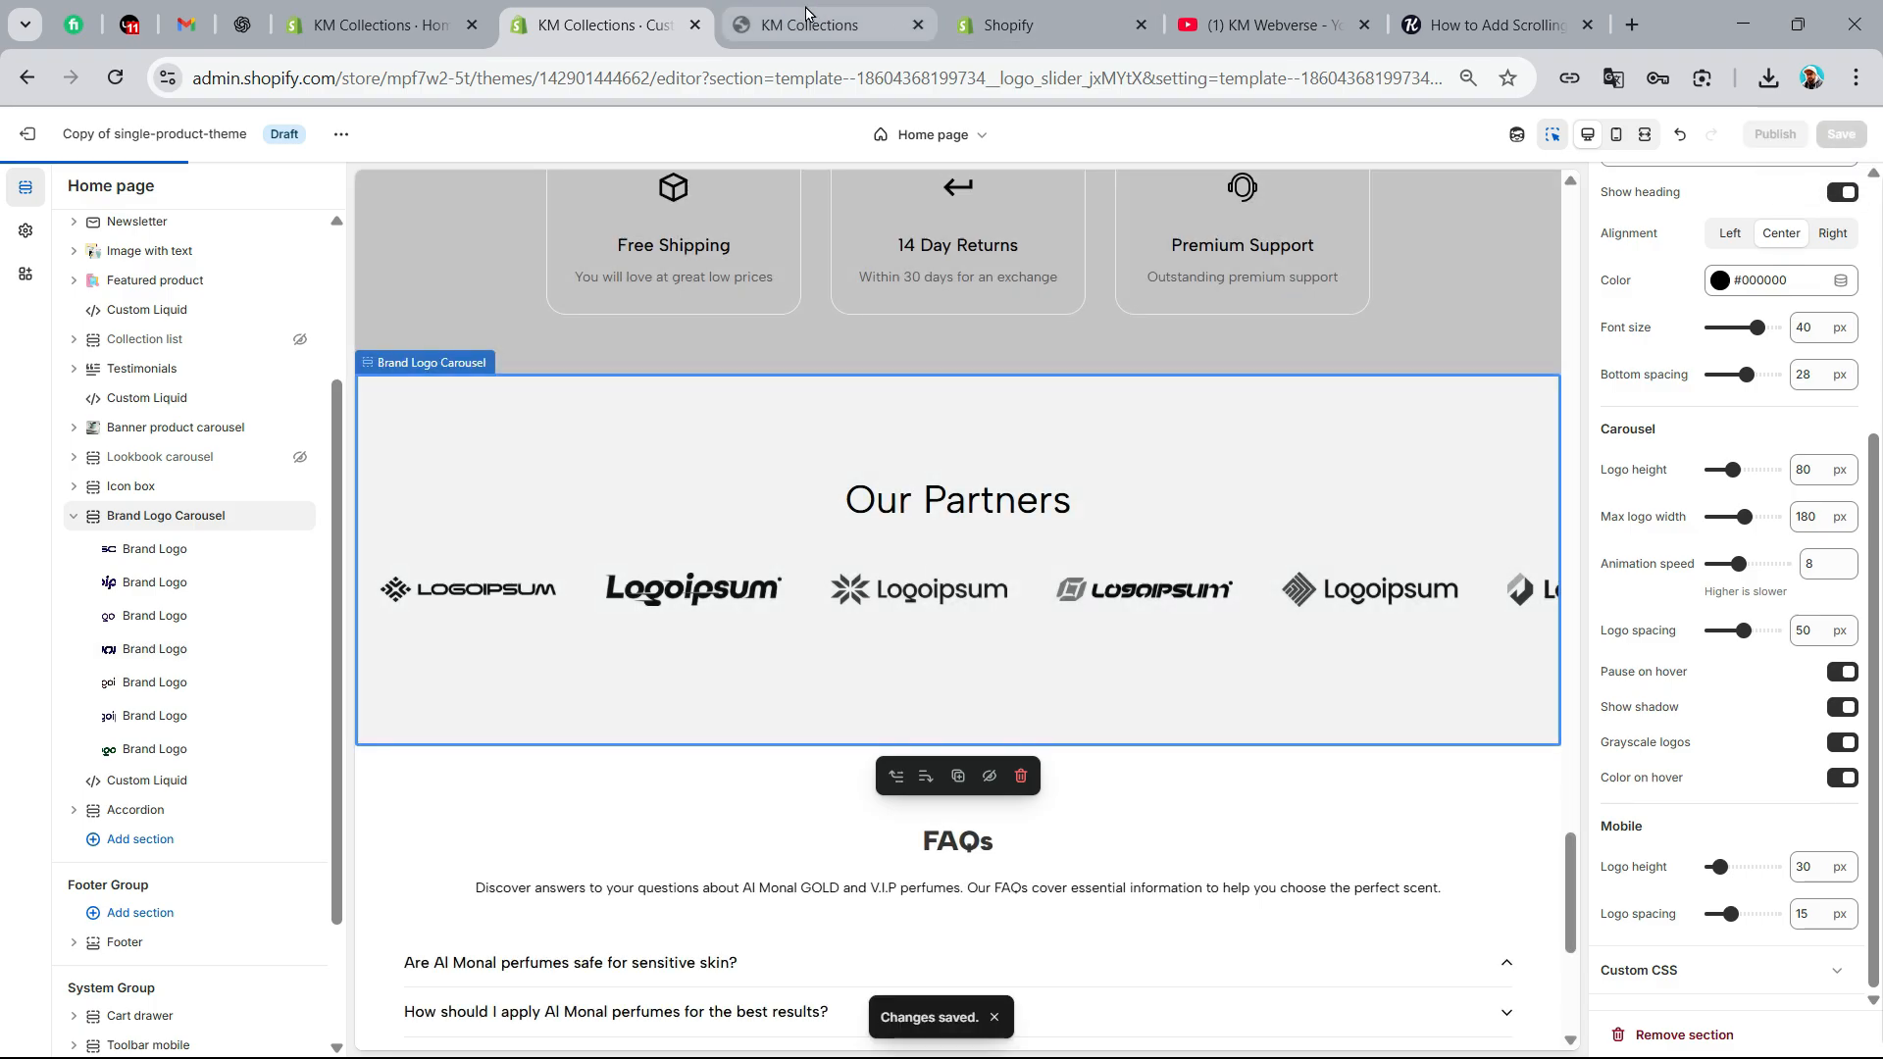
click(806, 19)
click(116, 79)
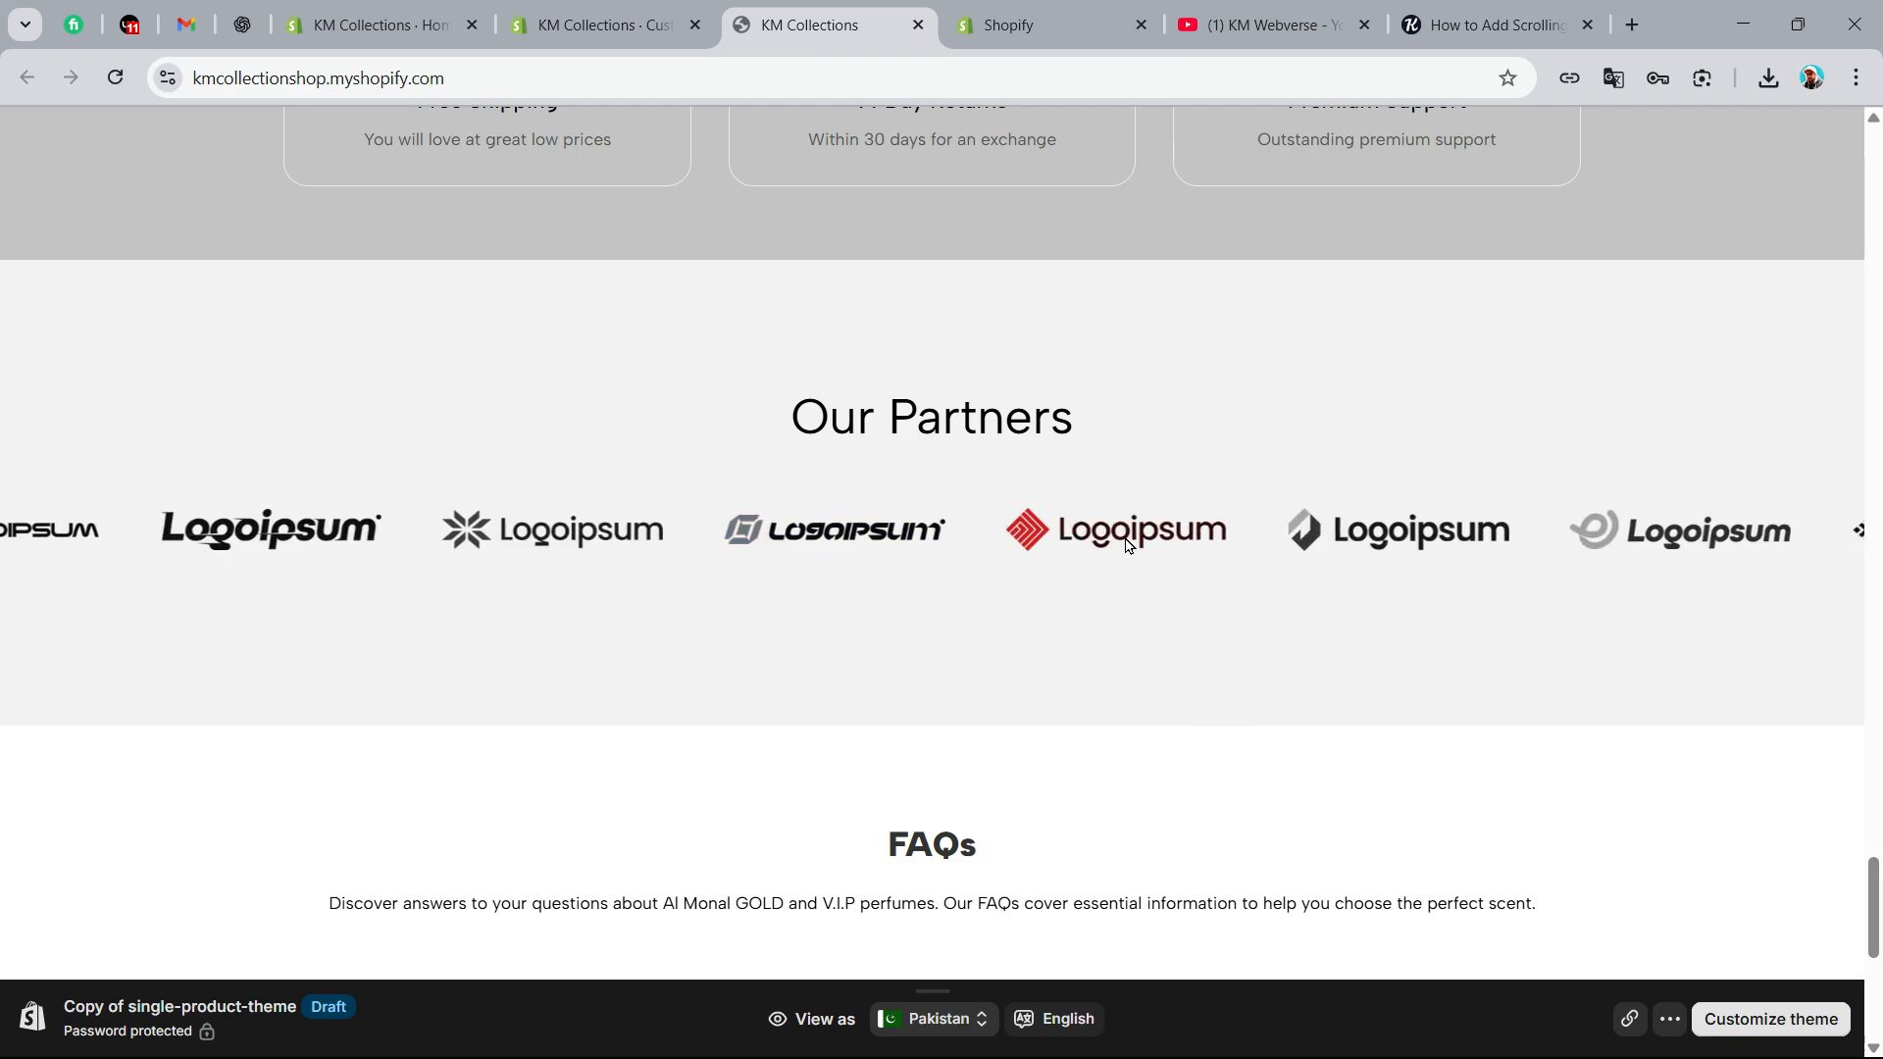
Set the carousel's mobile logo height to 40 px, check it in the customizer's mobile view and save
click(592, 37)
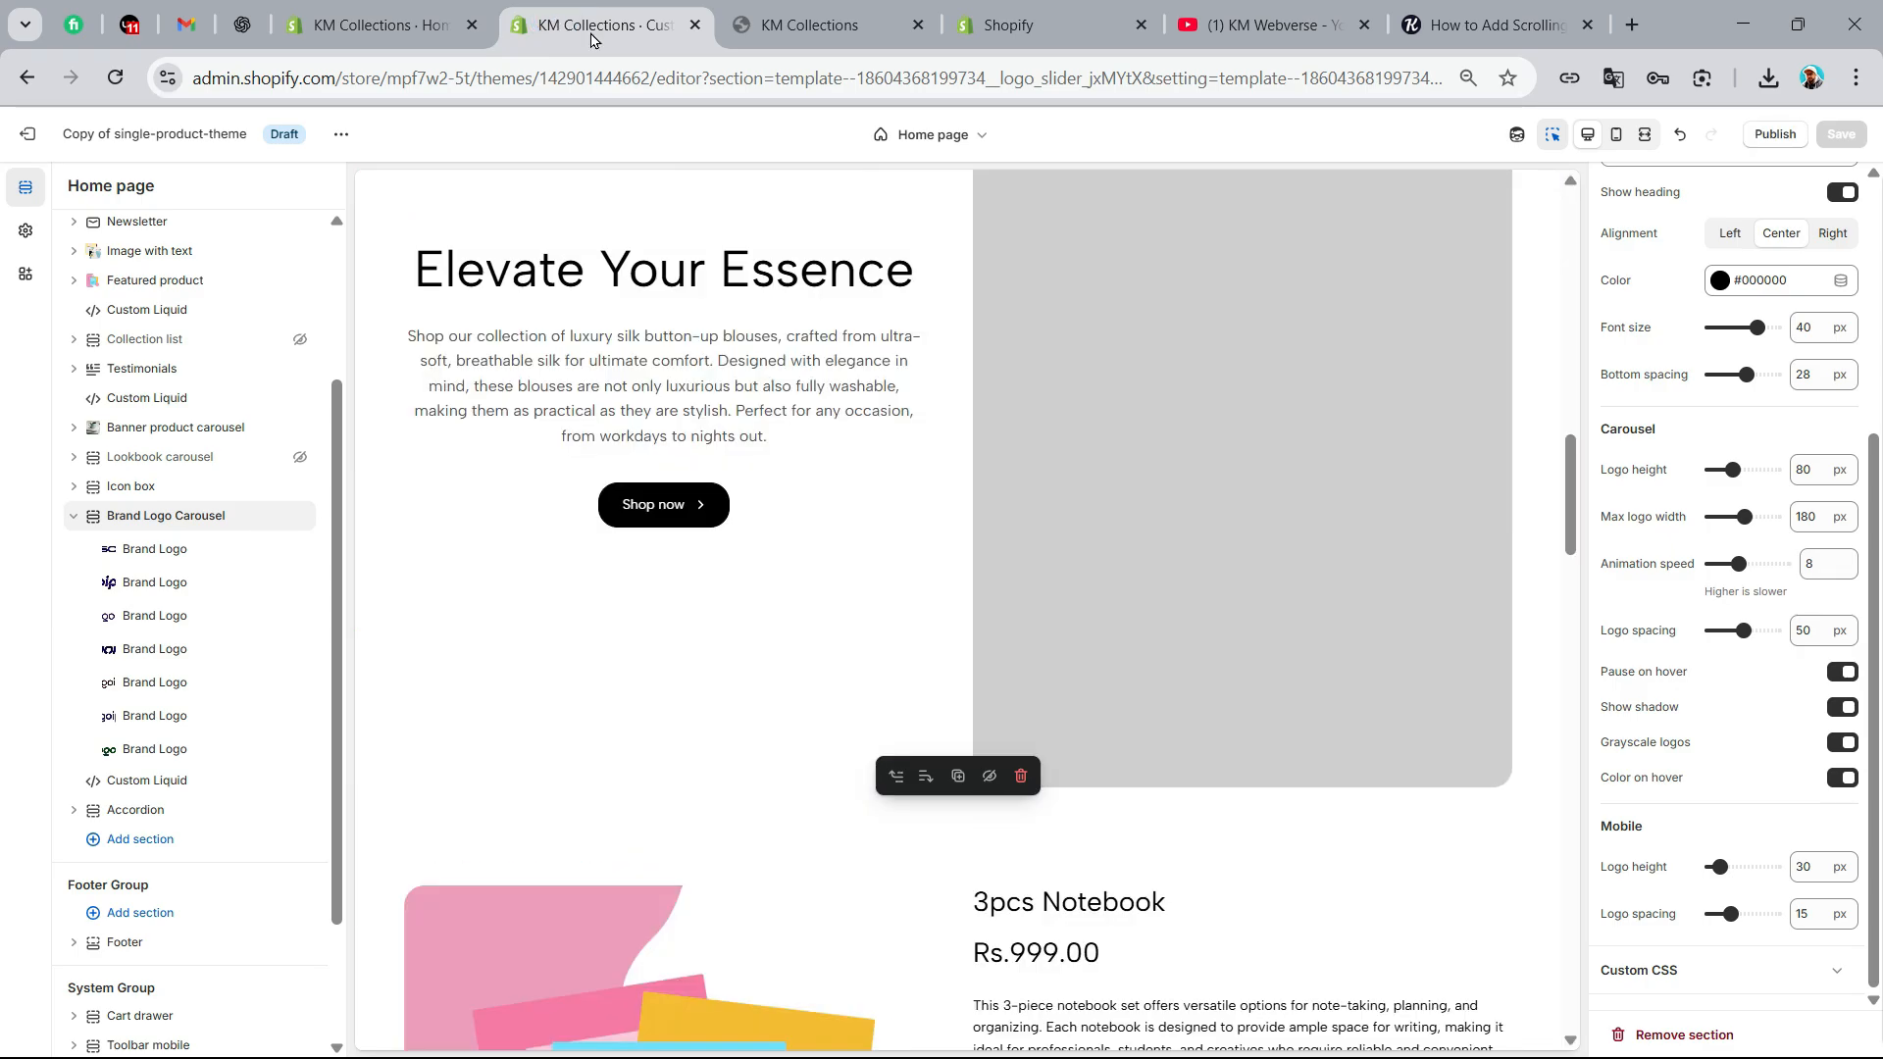
drag(1720, 867, 1732, 880)
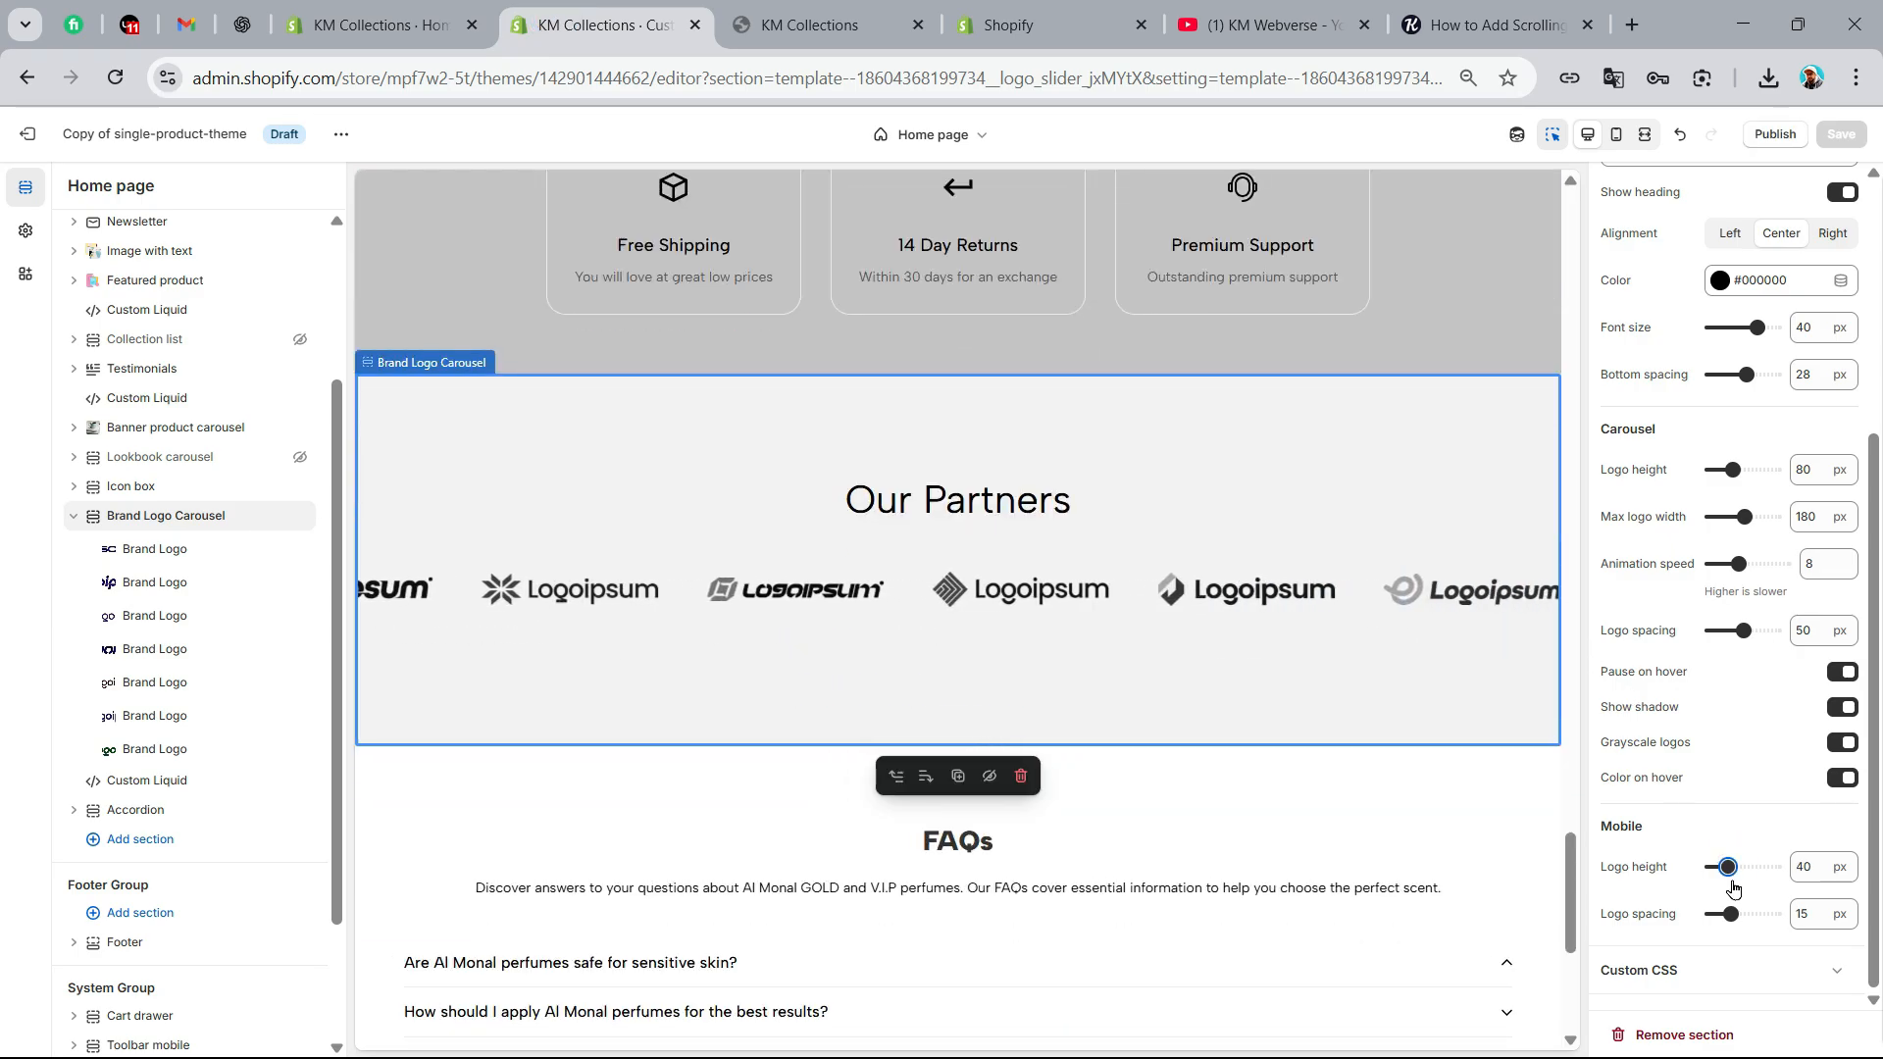
click(1616, 134)
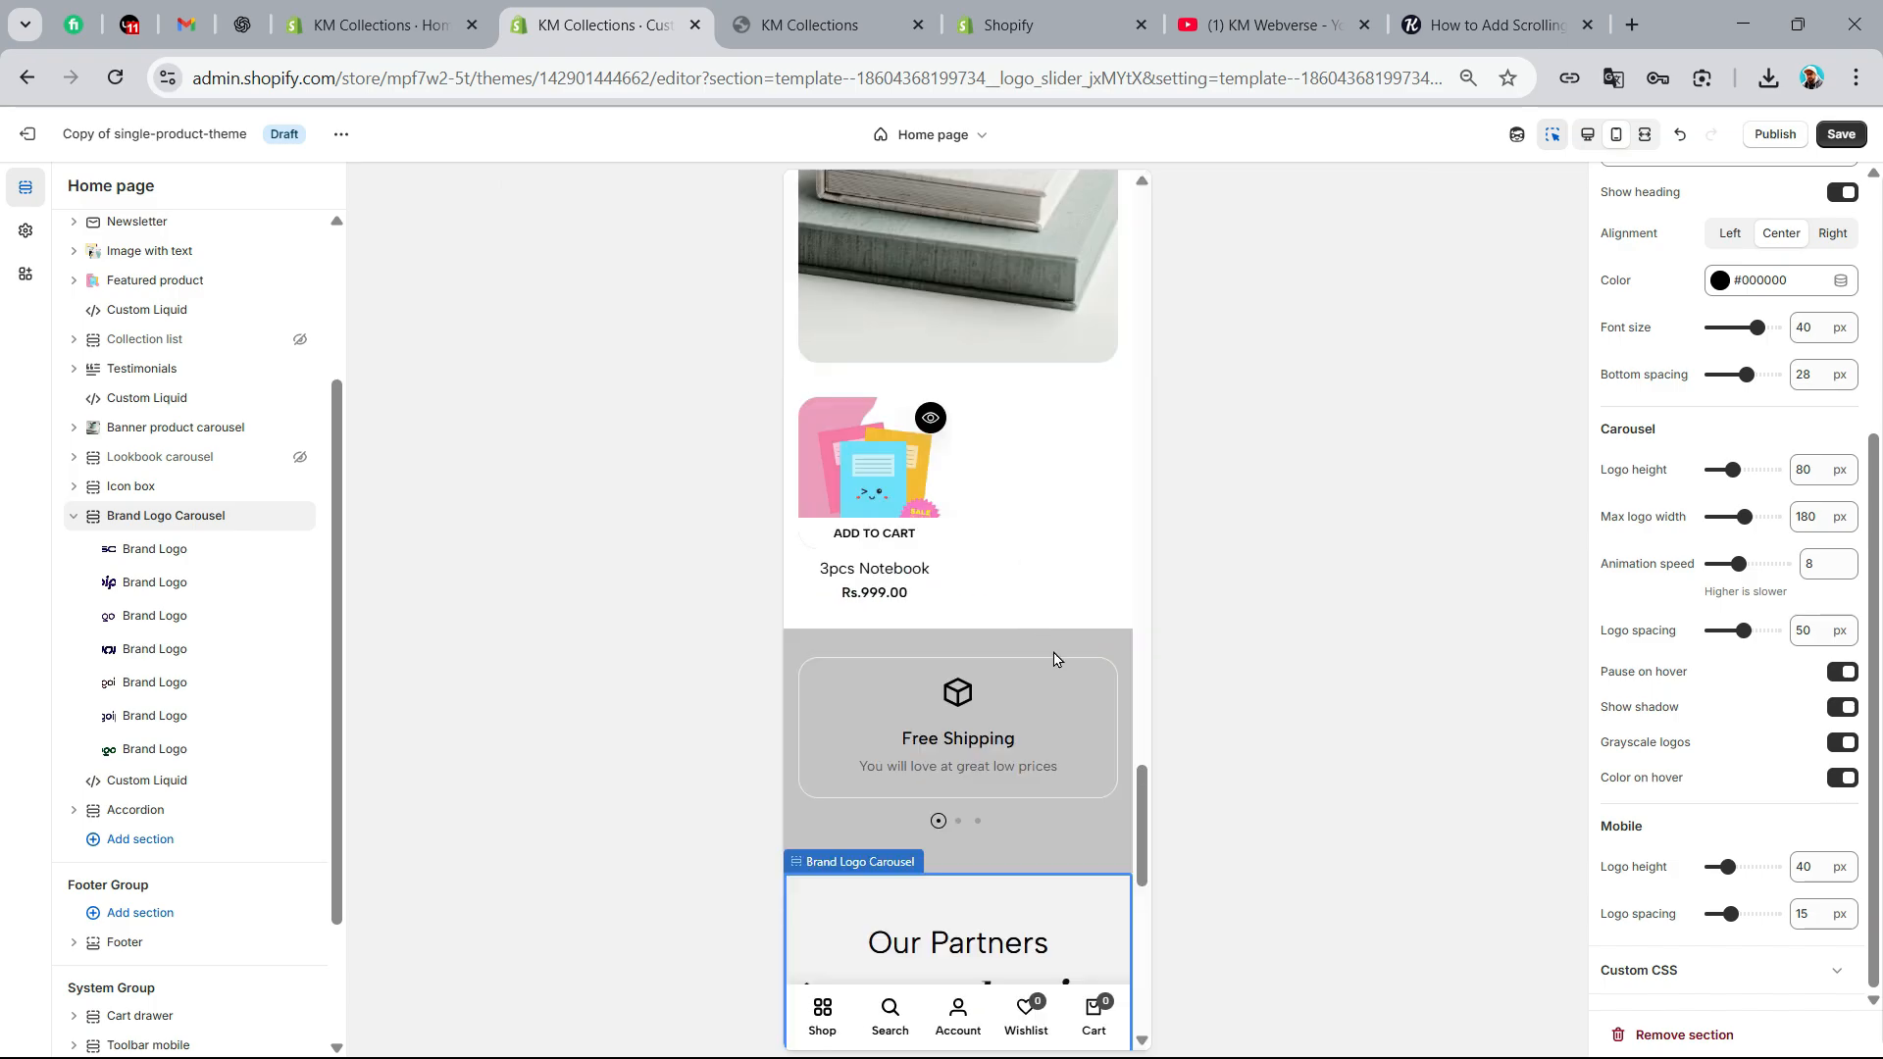
drag(1141, 812, 1140, 876)
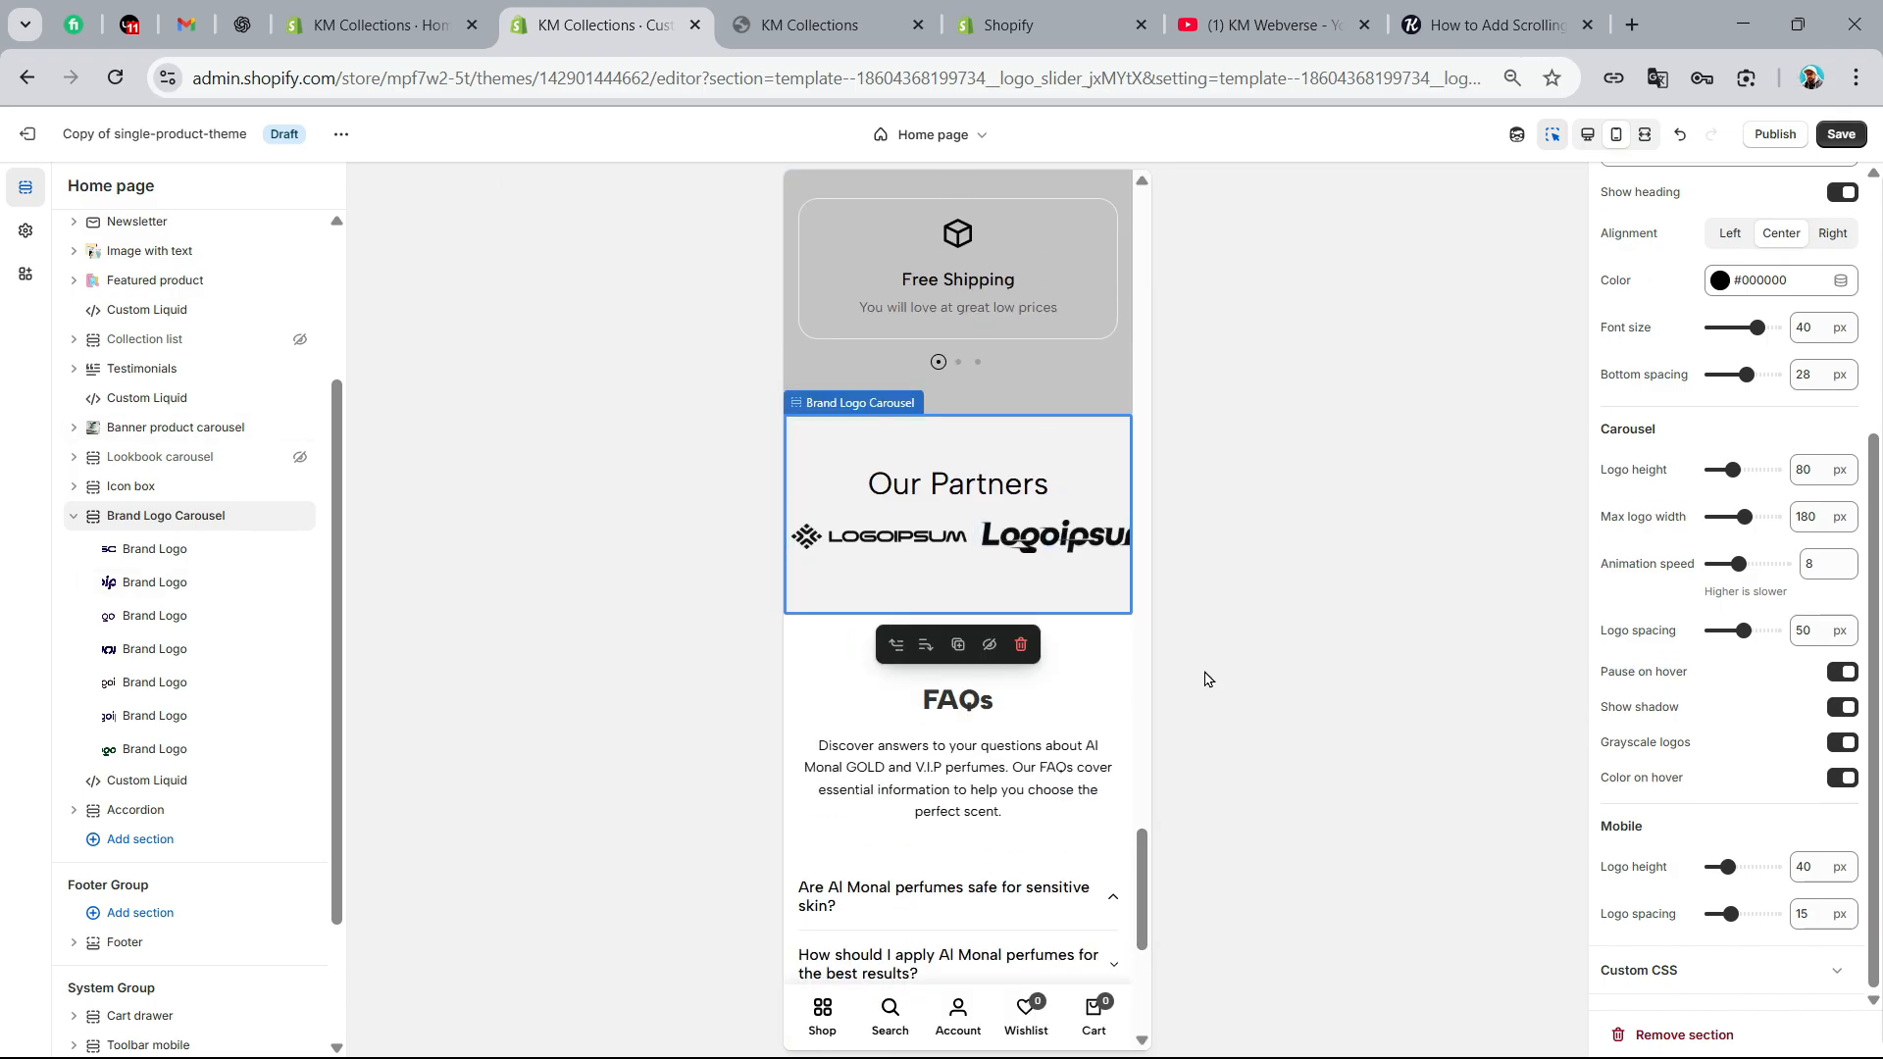
click(1843, 135)
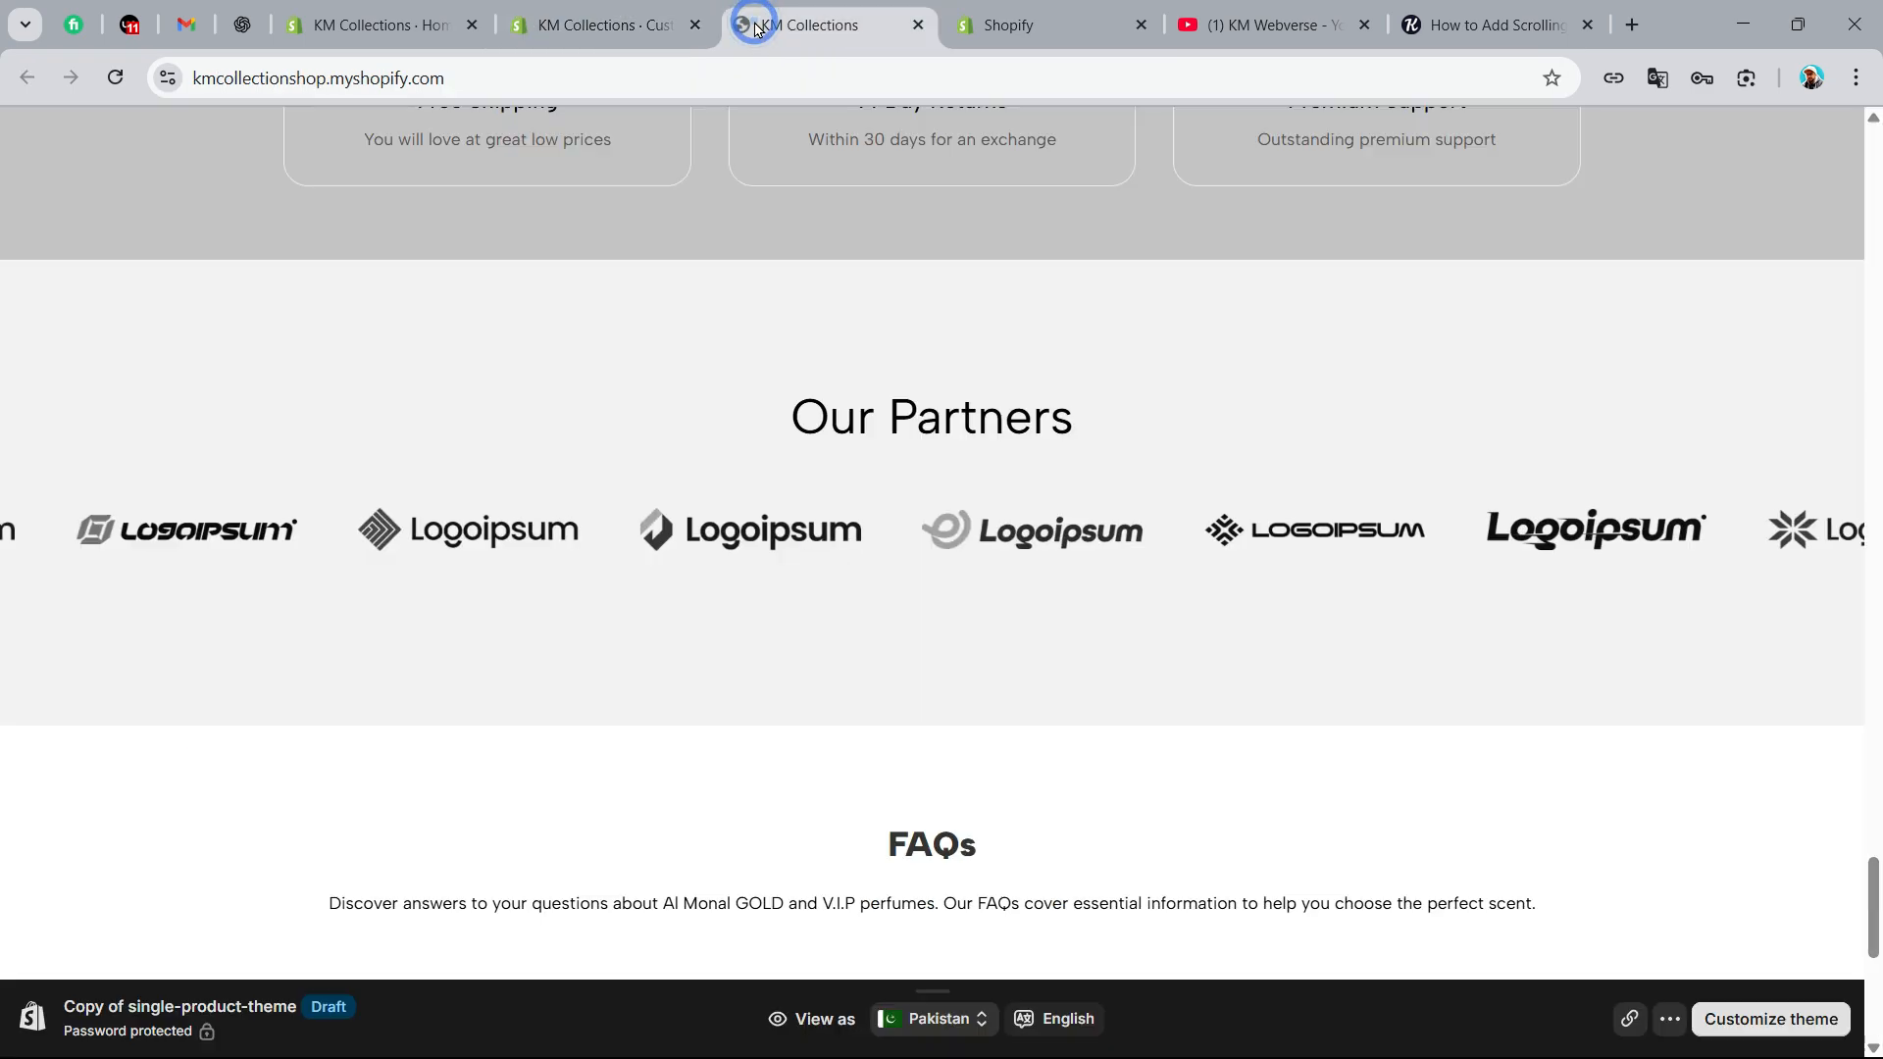
Reload the storefront preview and examine the Our Partners carousel at mobile width with the browser's inspector, then at desktop width
click(775, 26)
click(131, 88)
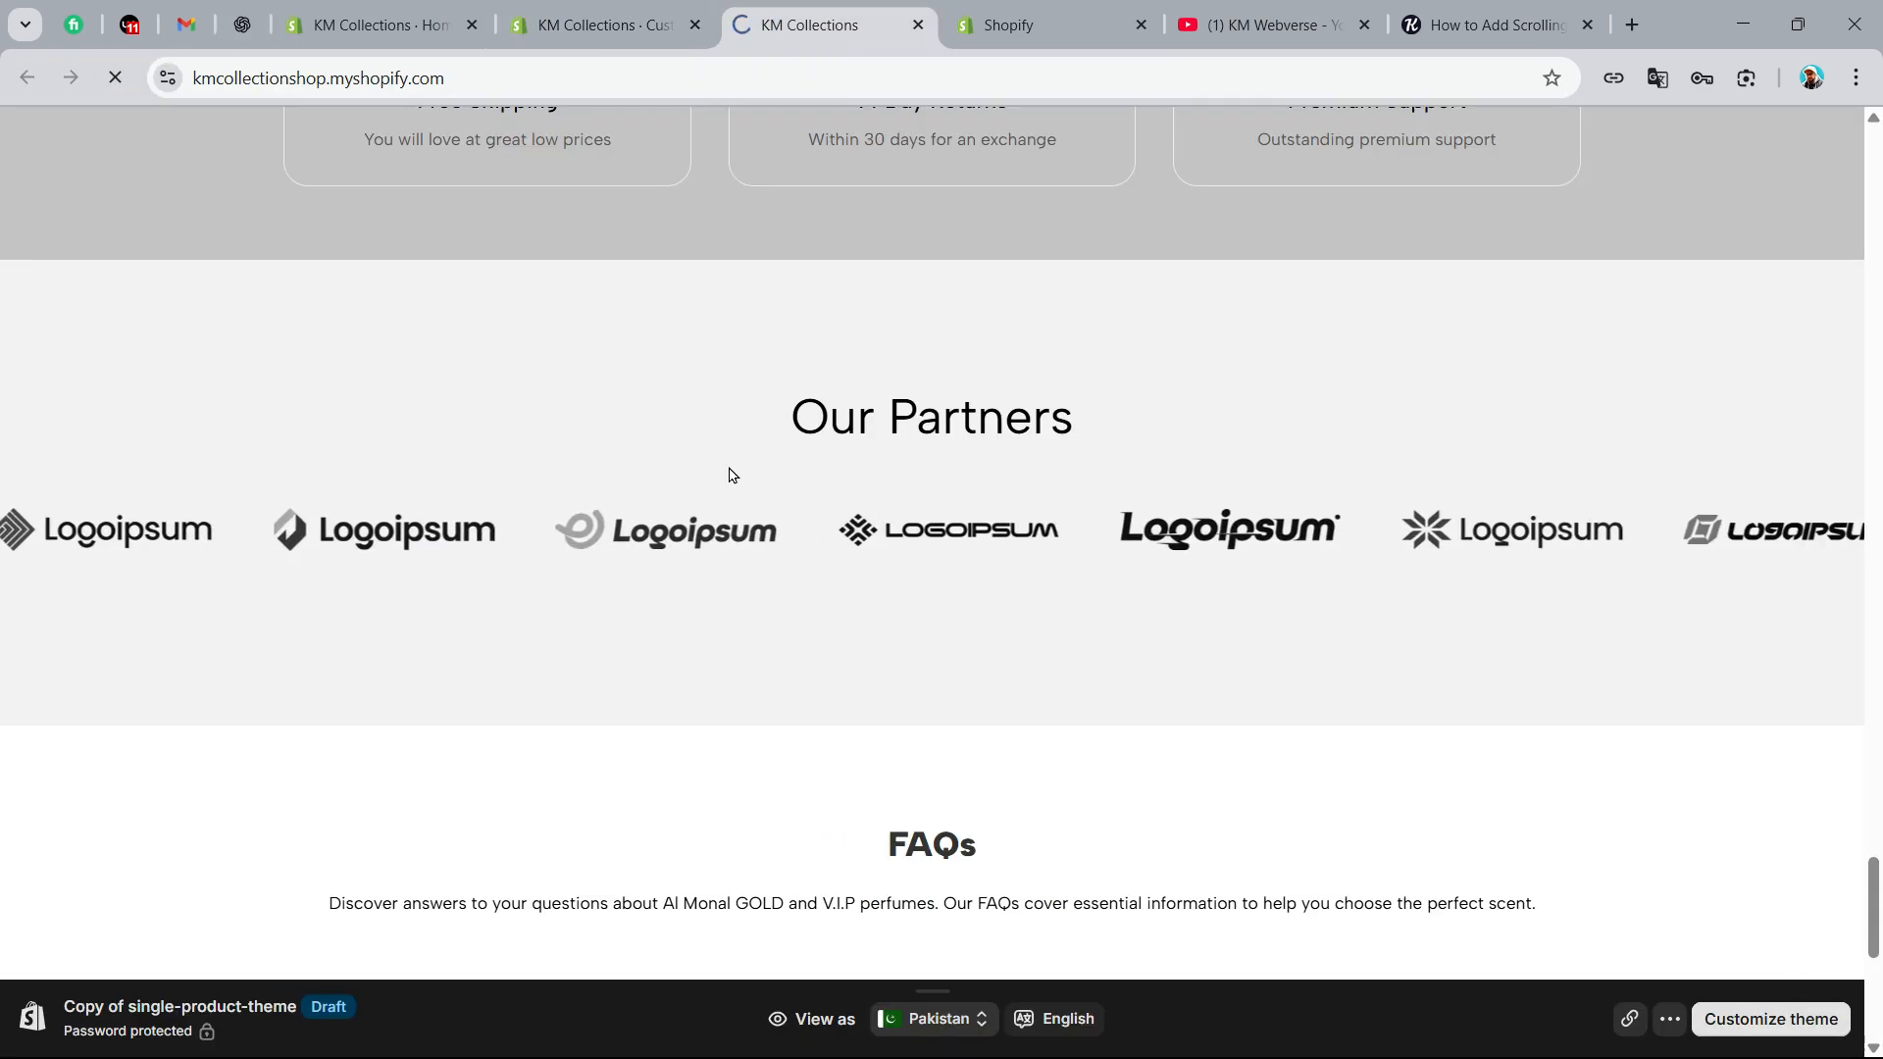
right_click(1181, 351)
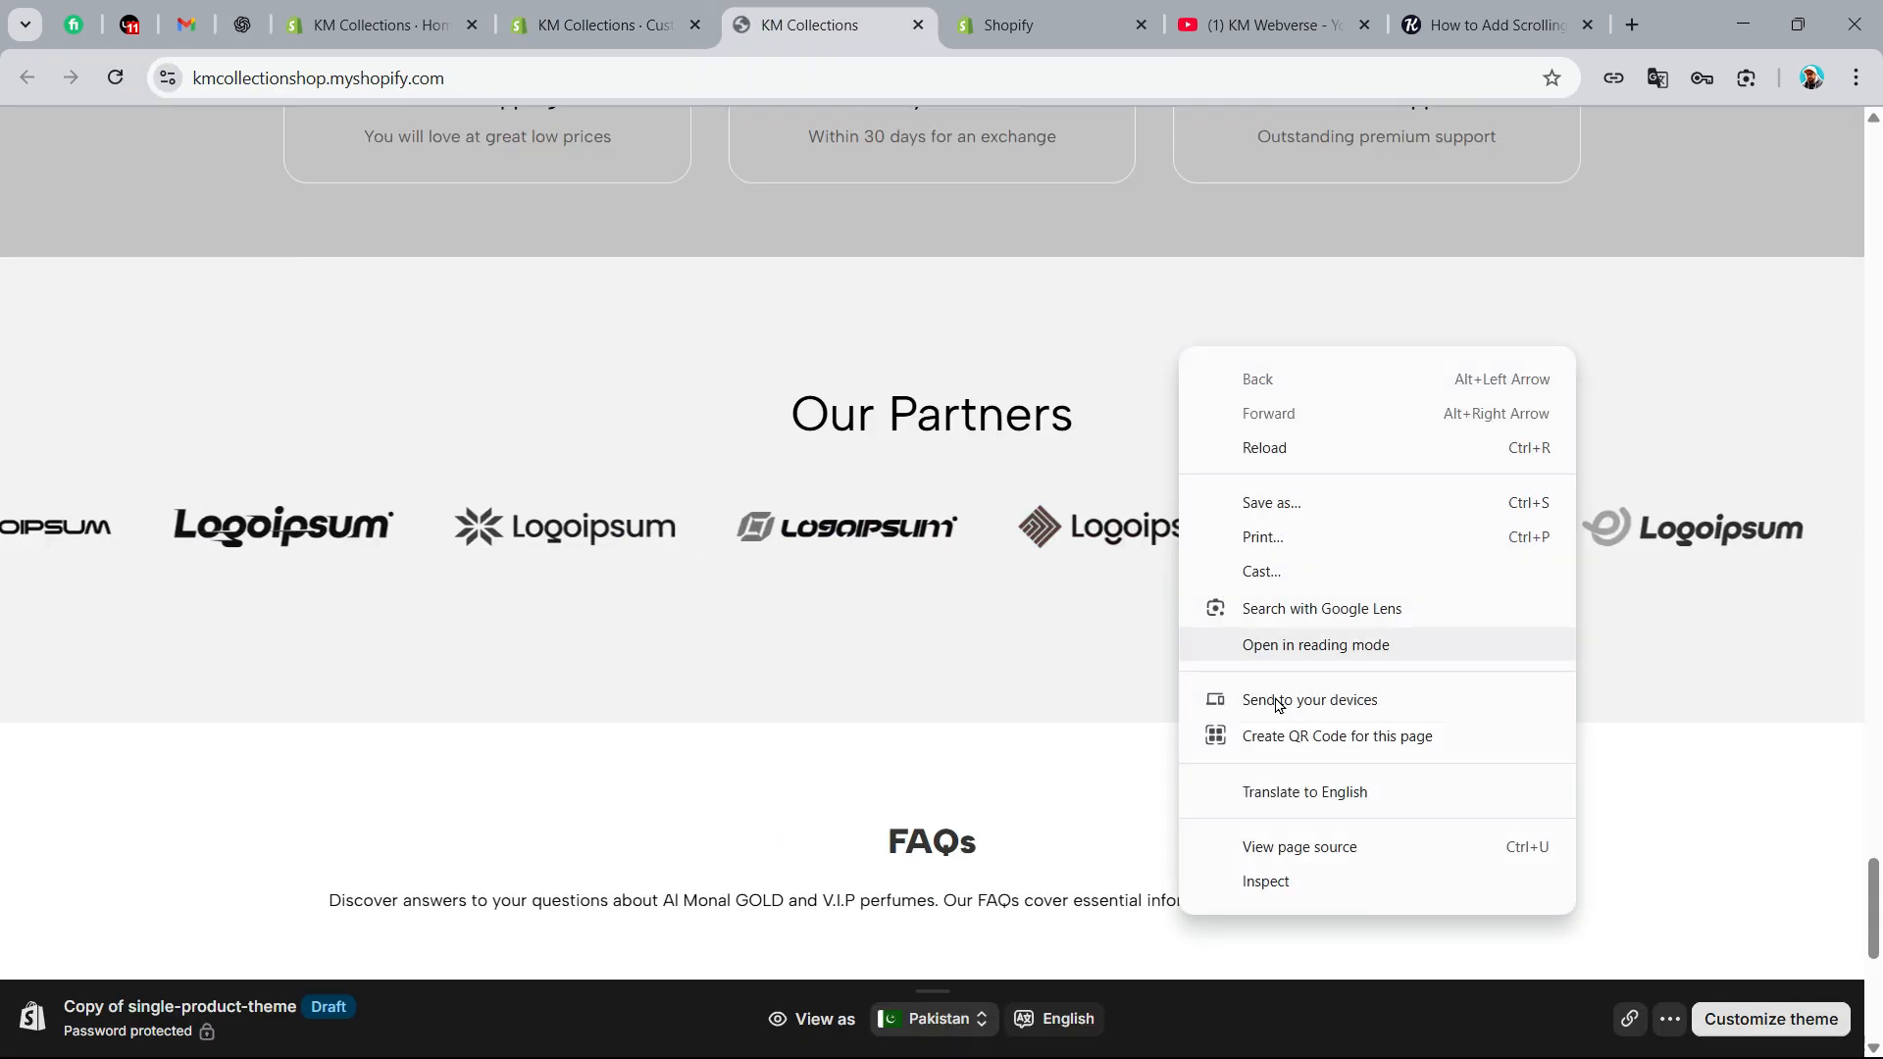
click(1275, 882)
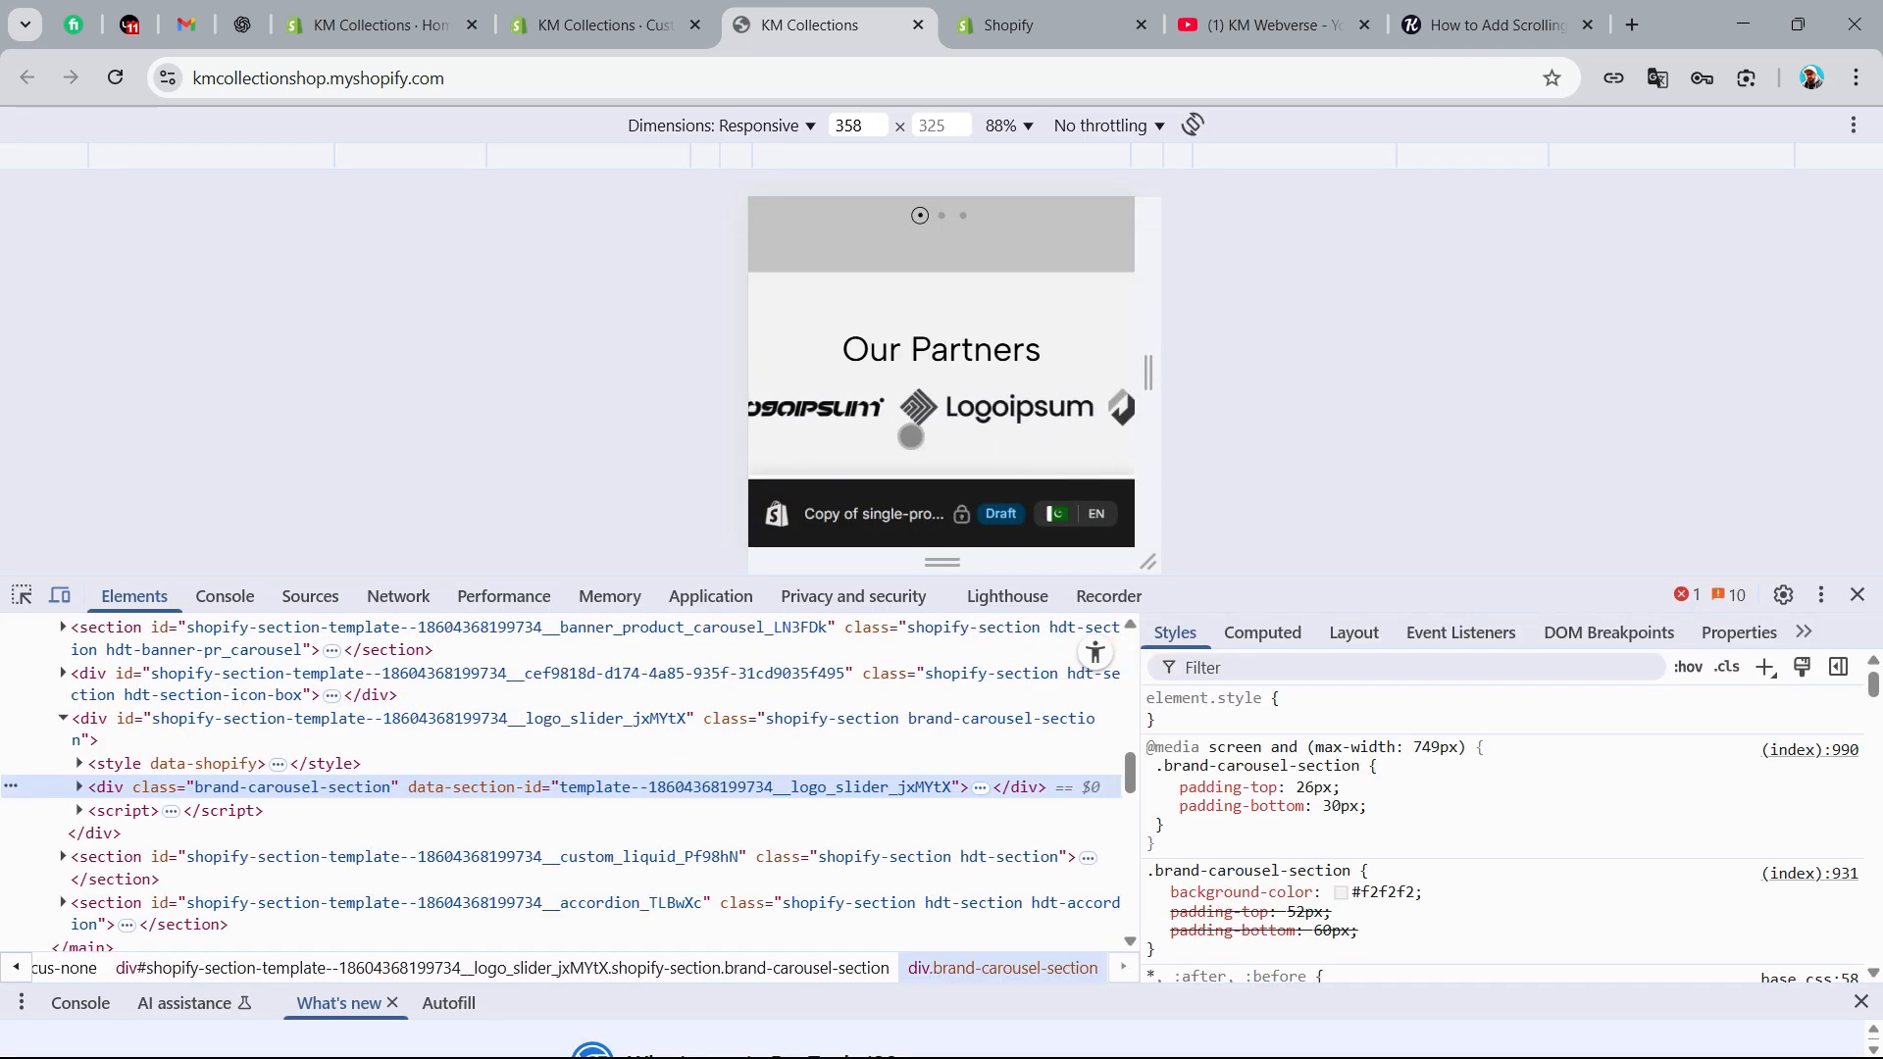
click(1861, 596)
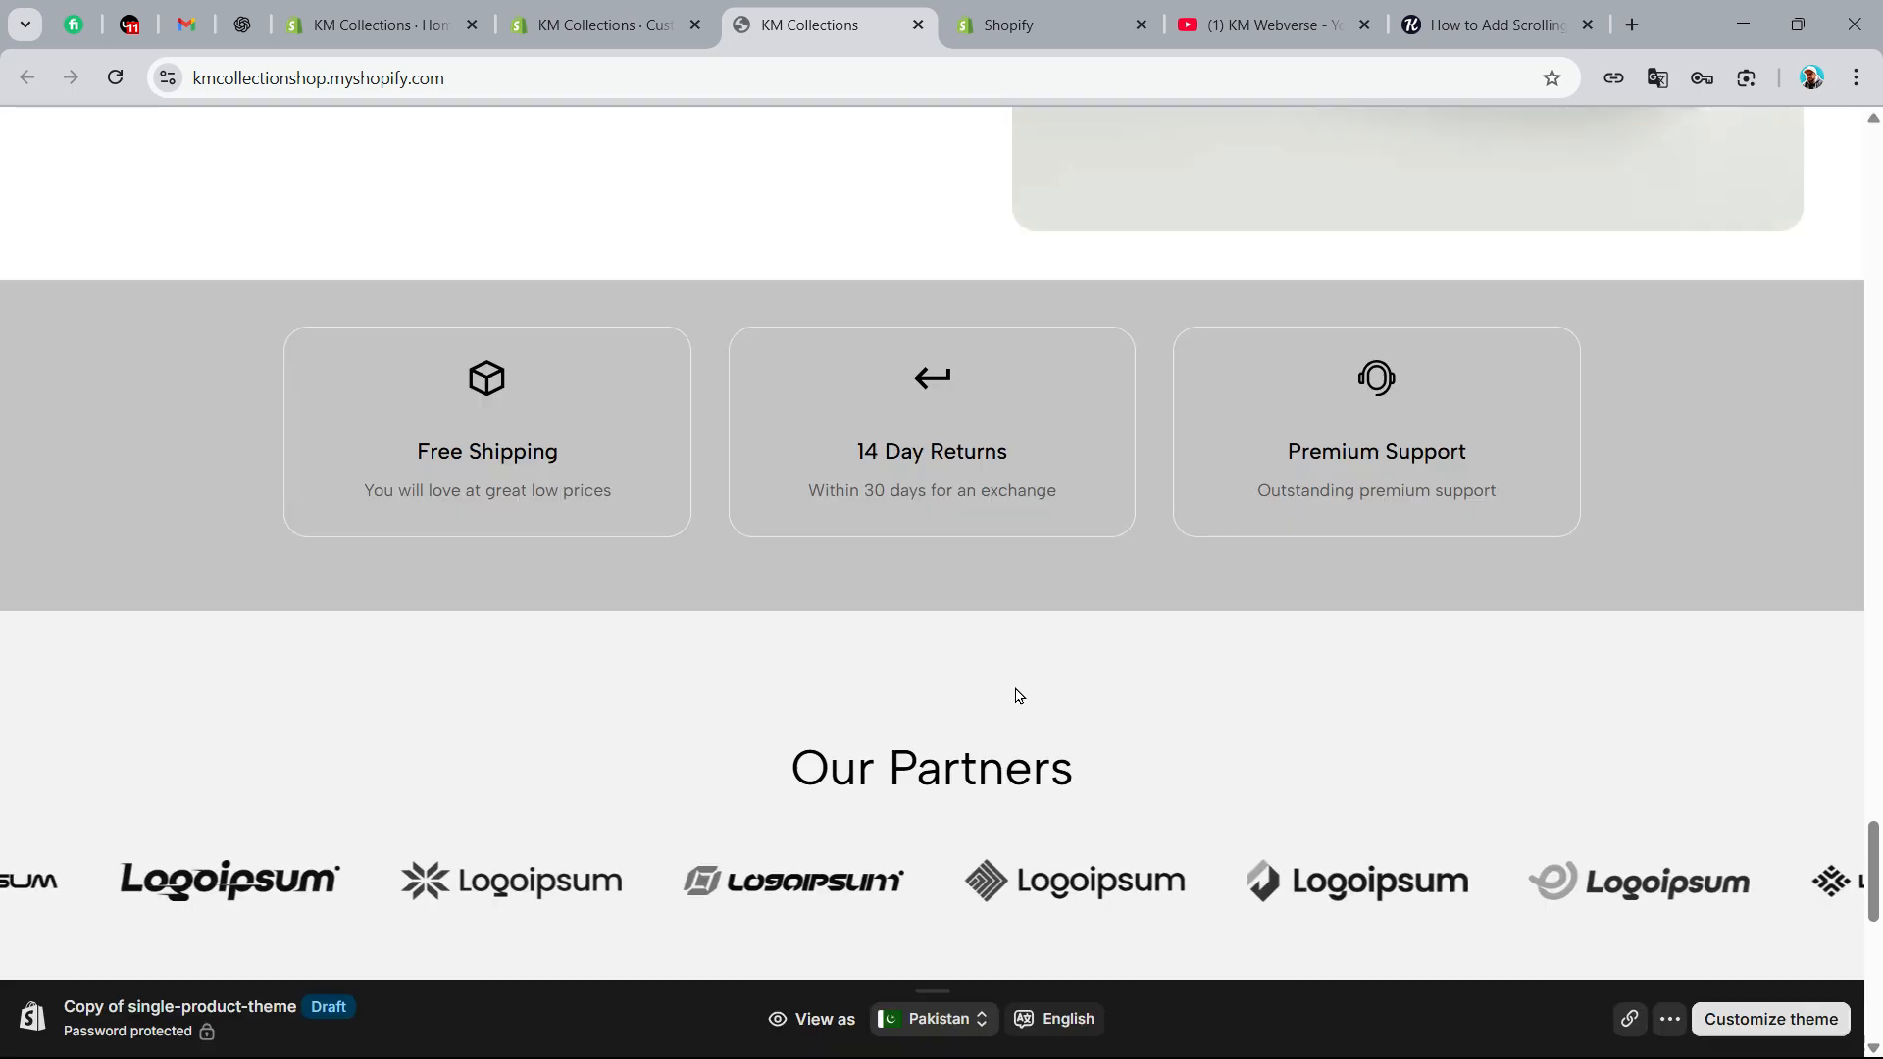
scroll(1020, 691, up, 2)
scroll(1038, 682, down, 5)
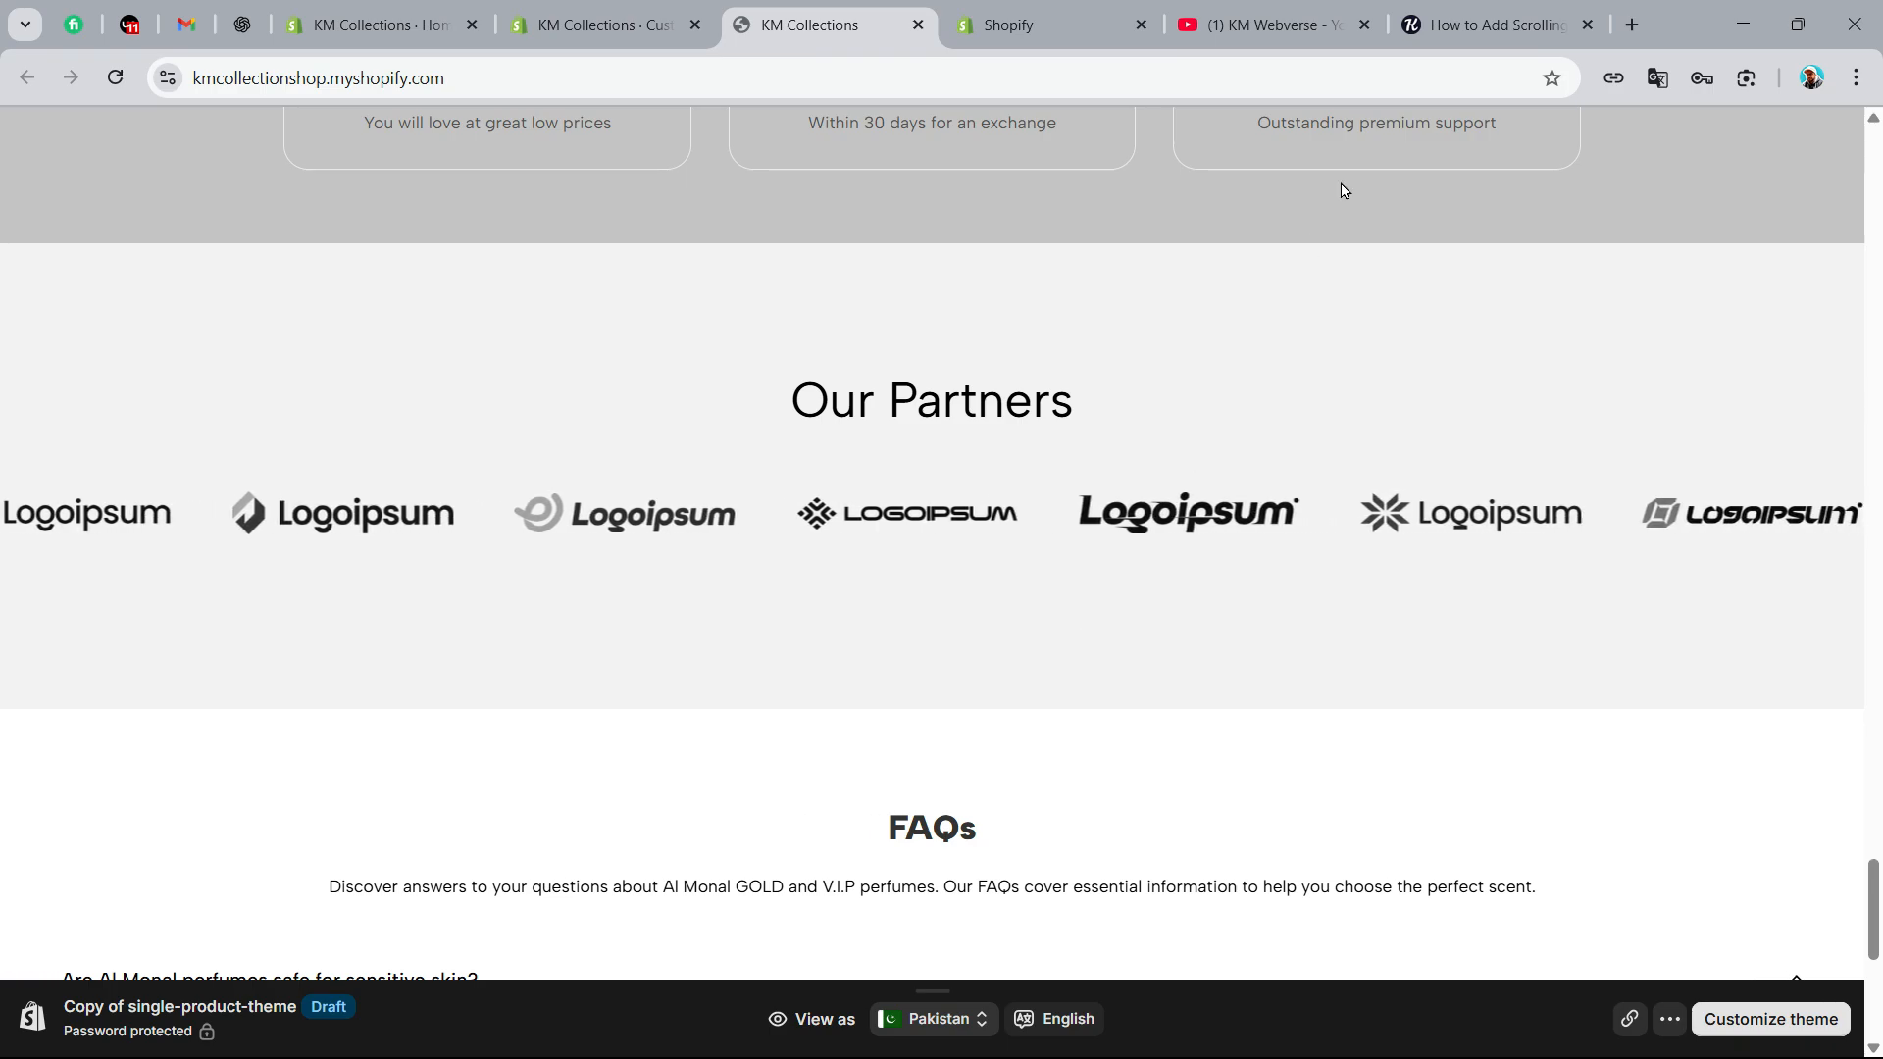
Publish Copy of single-product-theme from the theme library as the store's current theme
click(1461, 22)
click(1237, 508)
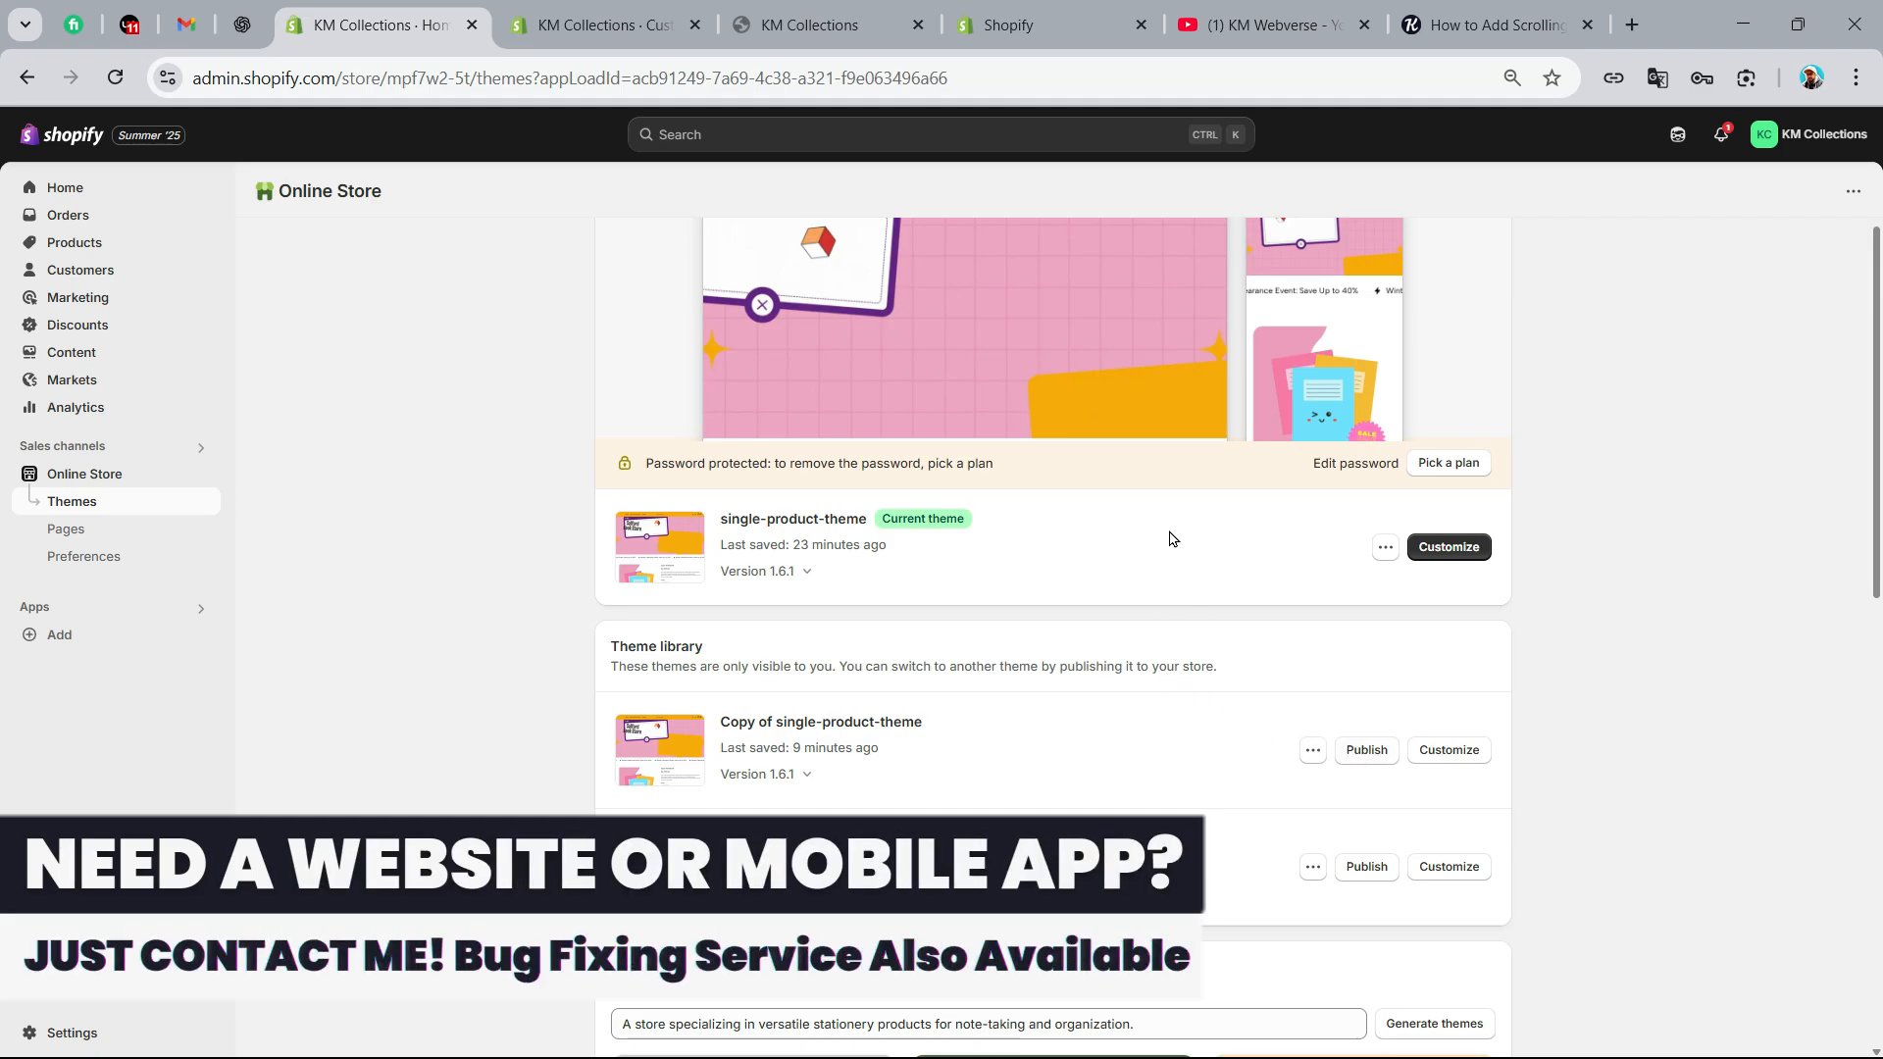
click(1369, 761)
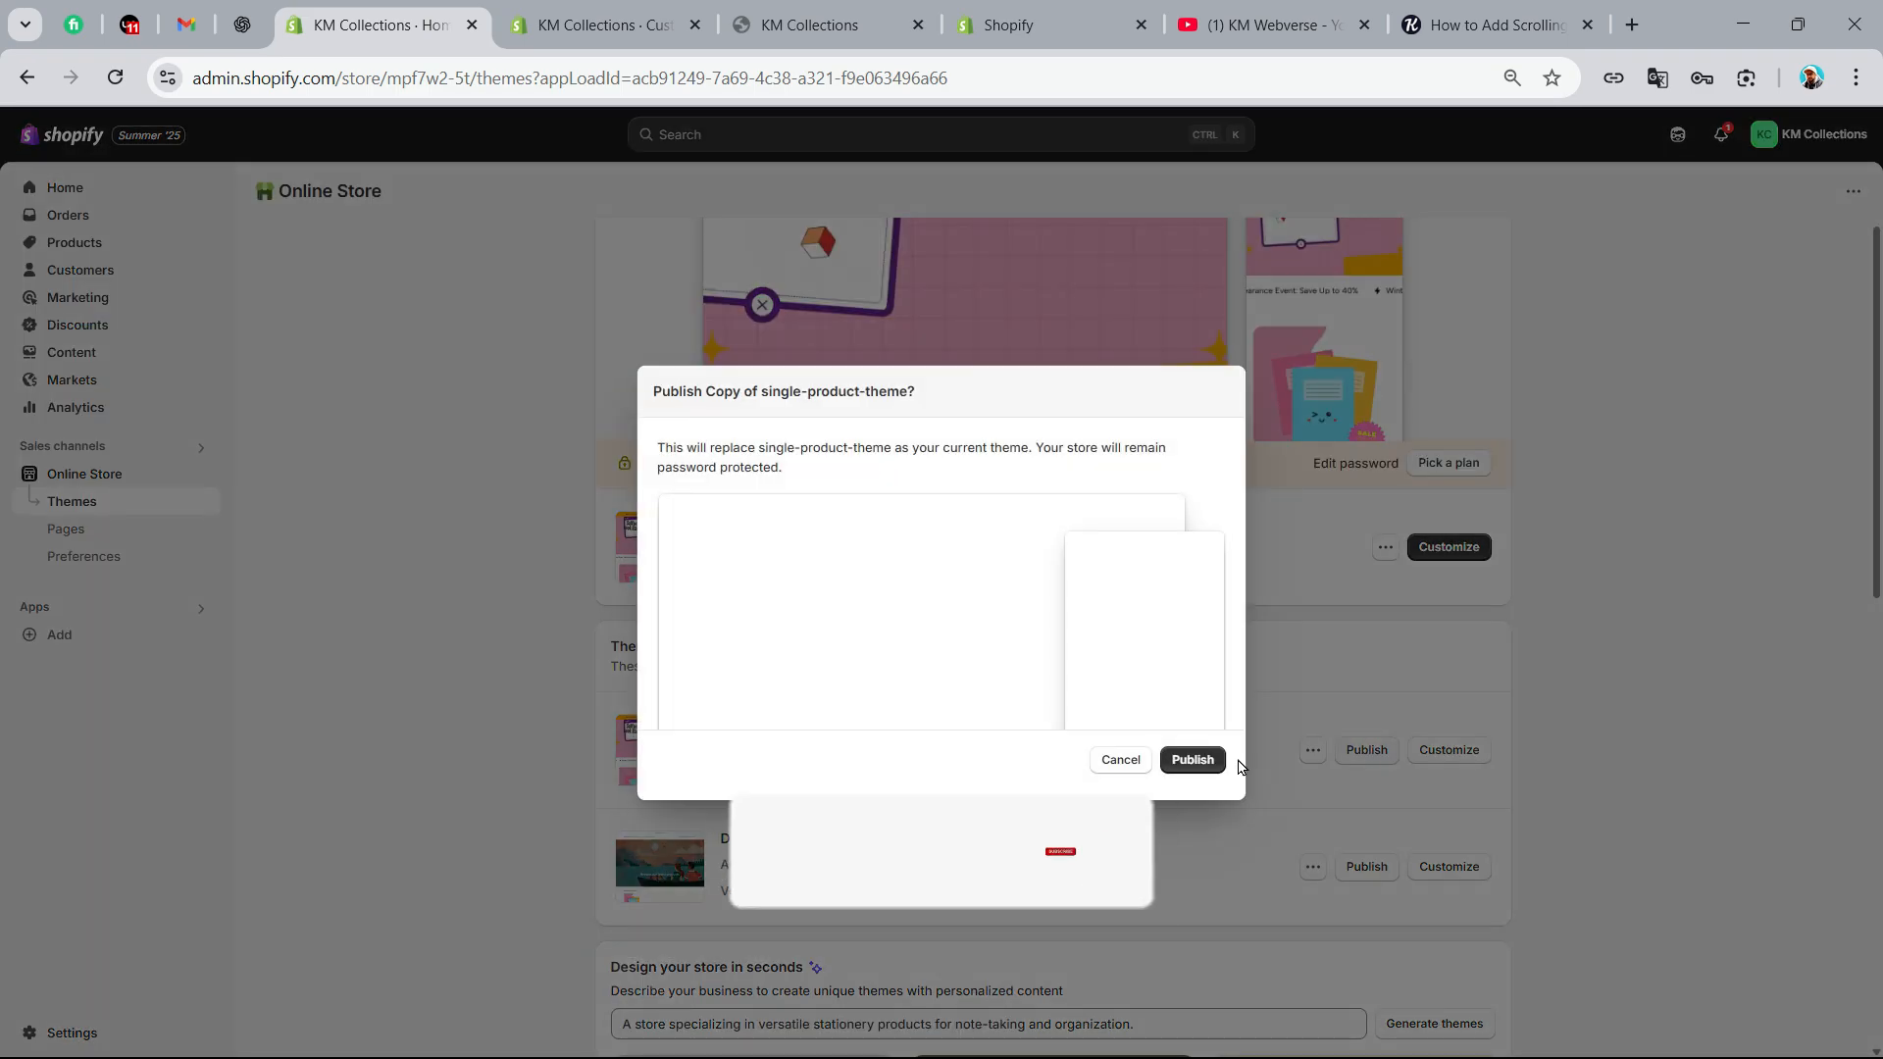
click(1193, 757)
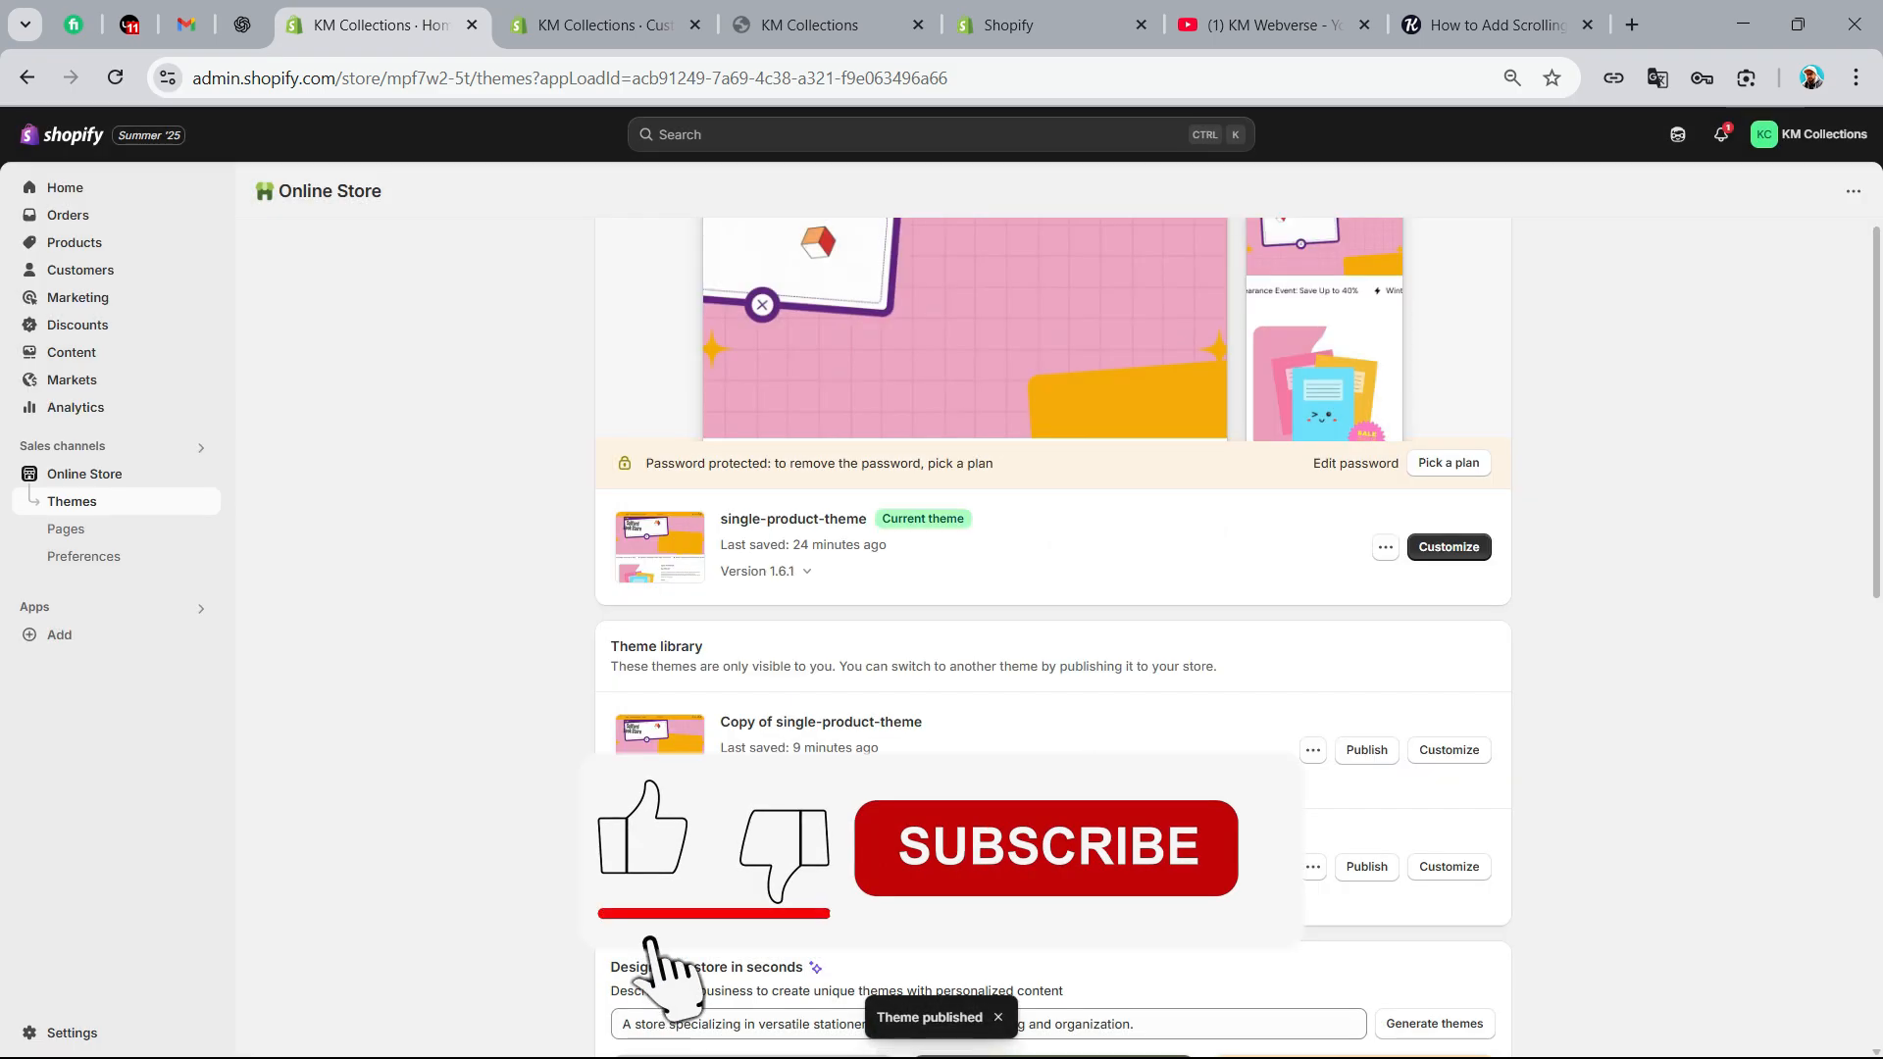